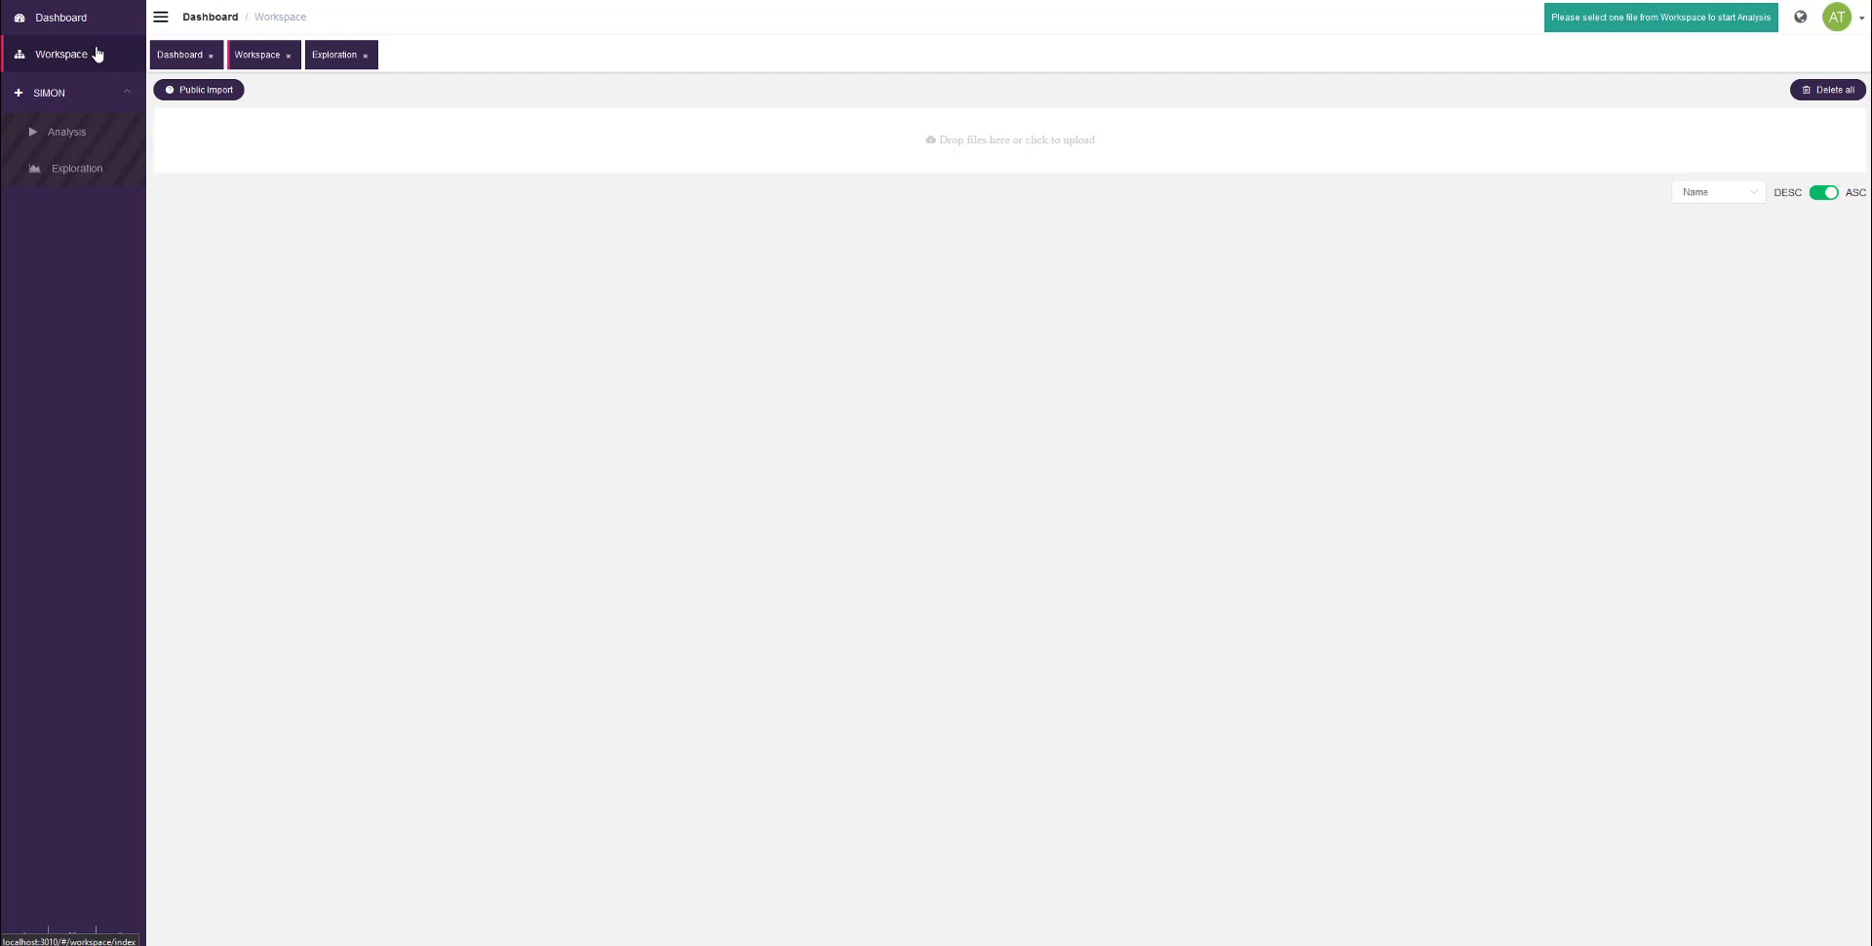
# Step: Upload Cyclists.csv to the workspace, select it and open it for analysis
pyautogui.moveTo(737, 237); pyautogui.dragTo(928, 250)
pyautogui.moveTo(1836, 464); pyautogui.dragTo(1000, 147)
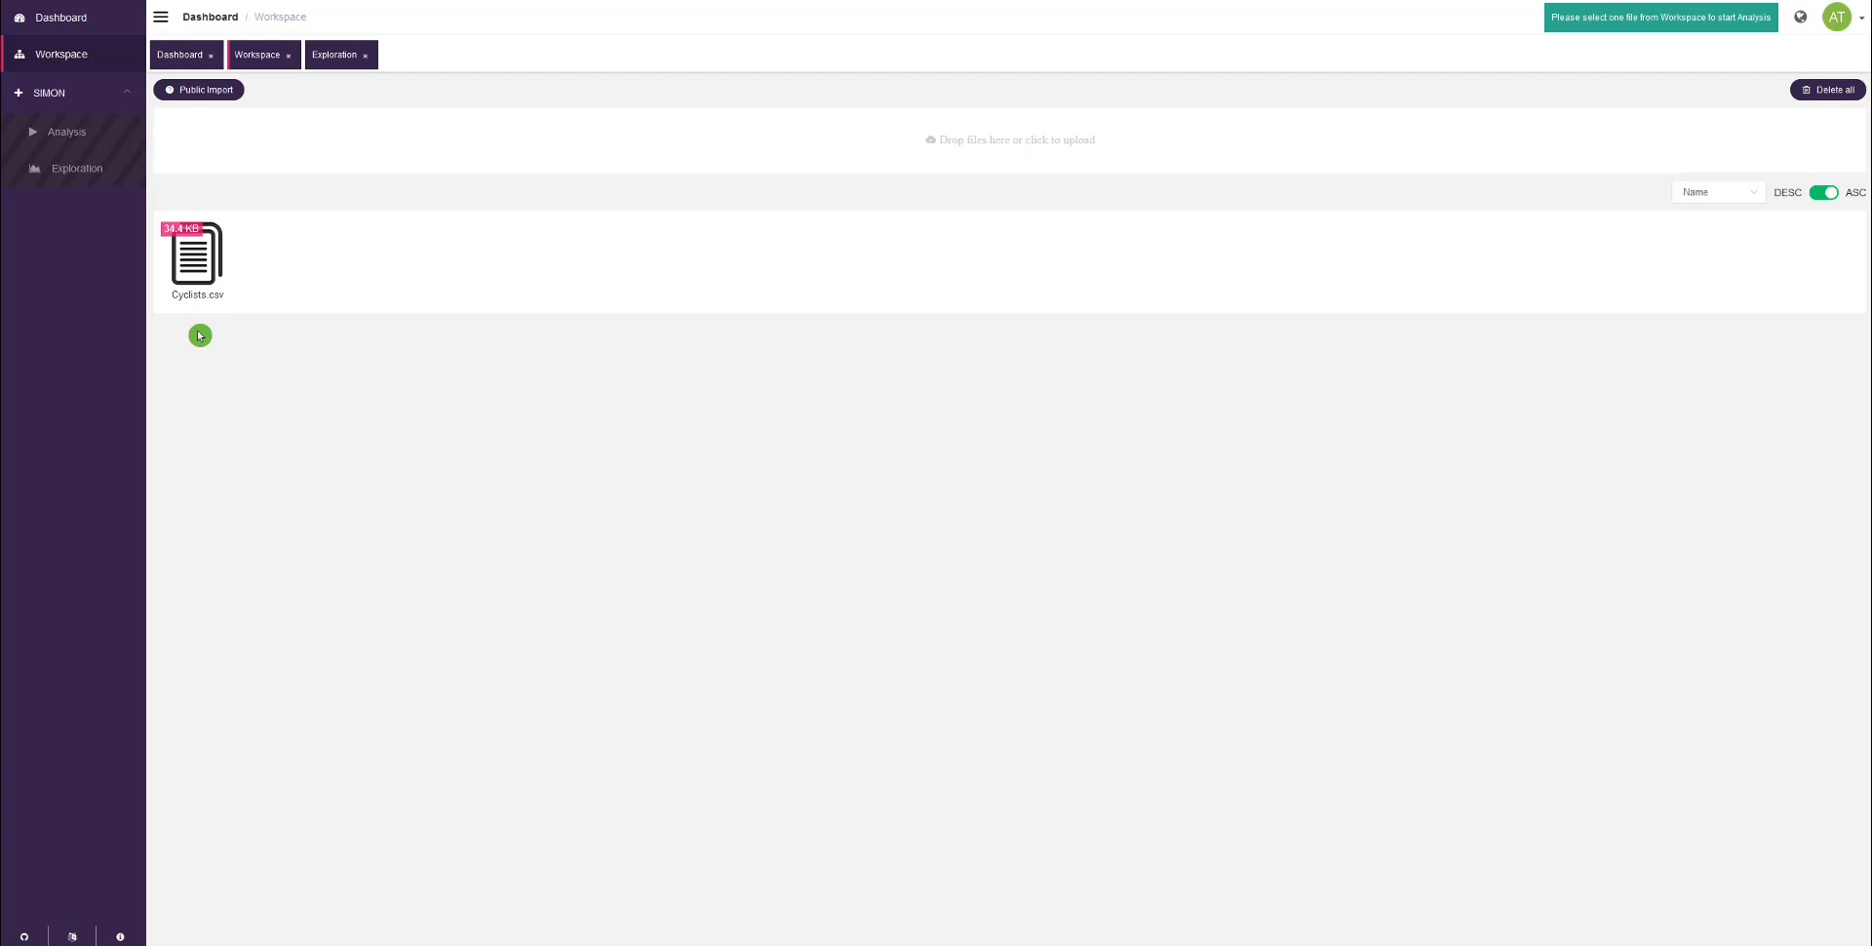
pyautogui.click(199, 299)
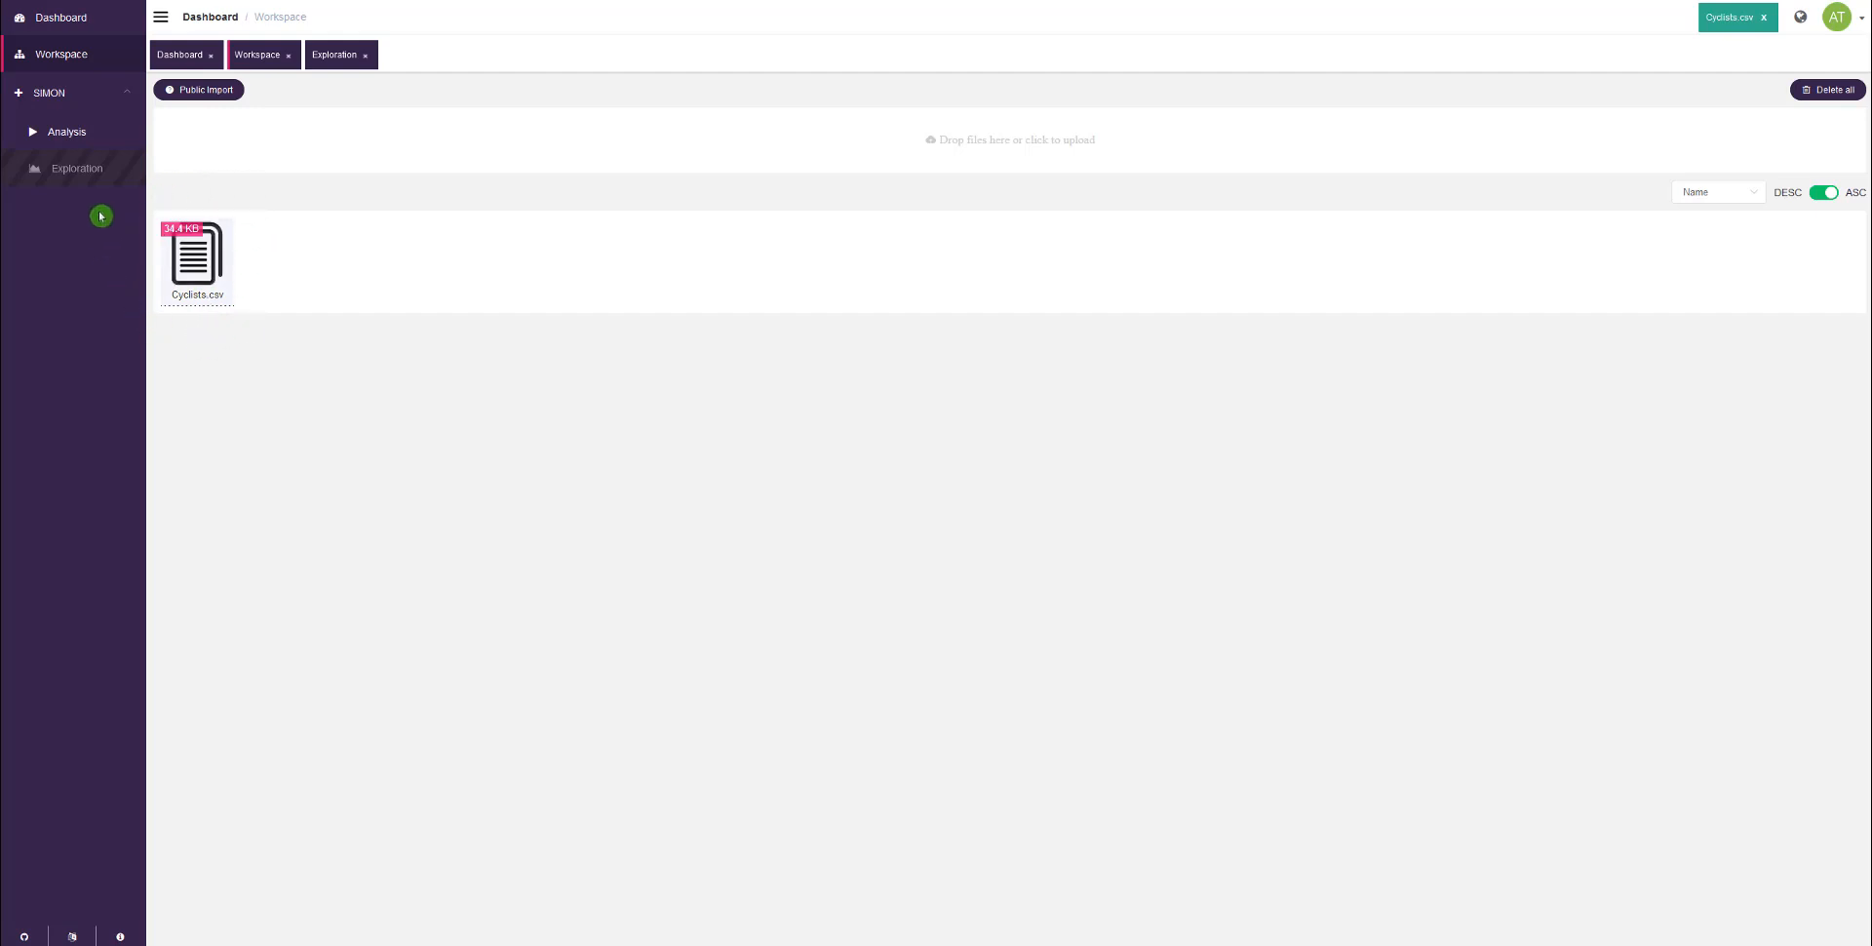
pyautogui.click(149, 134)
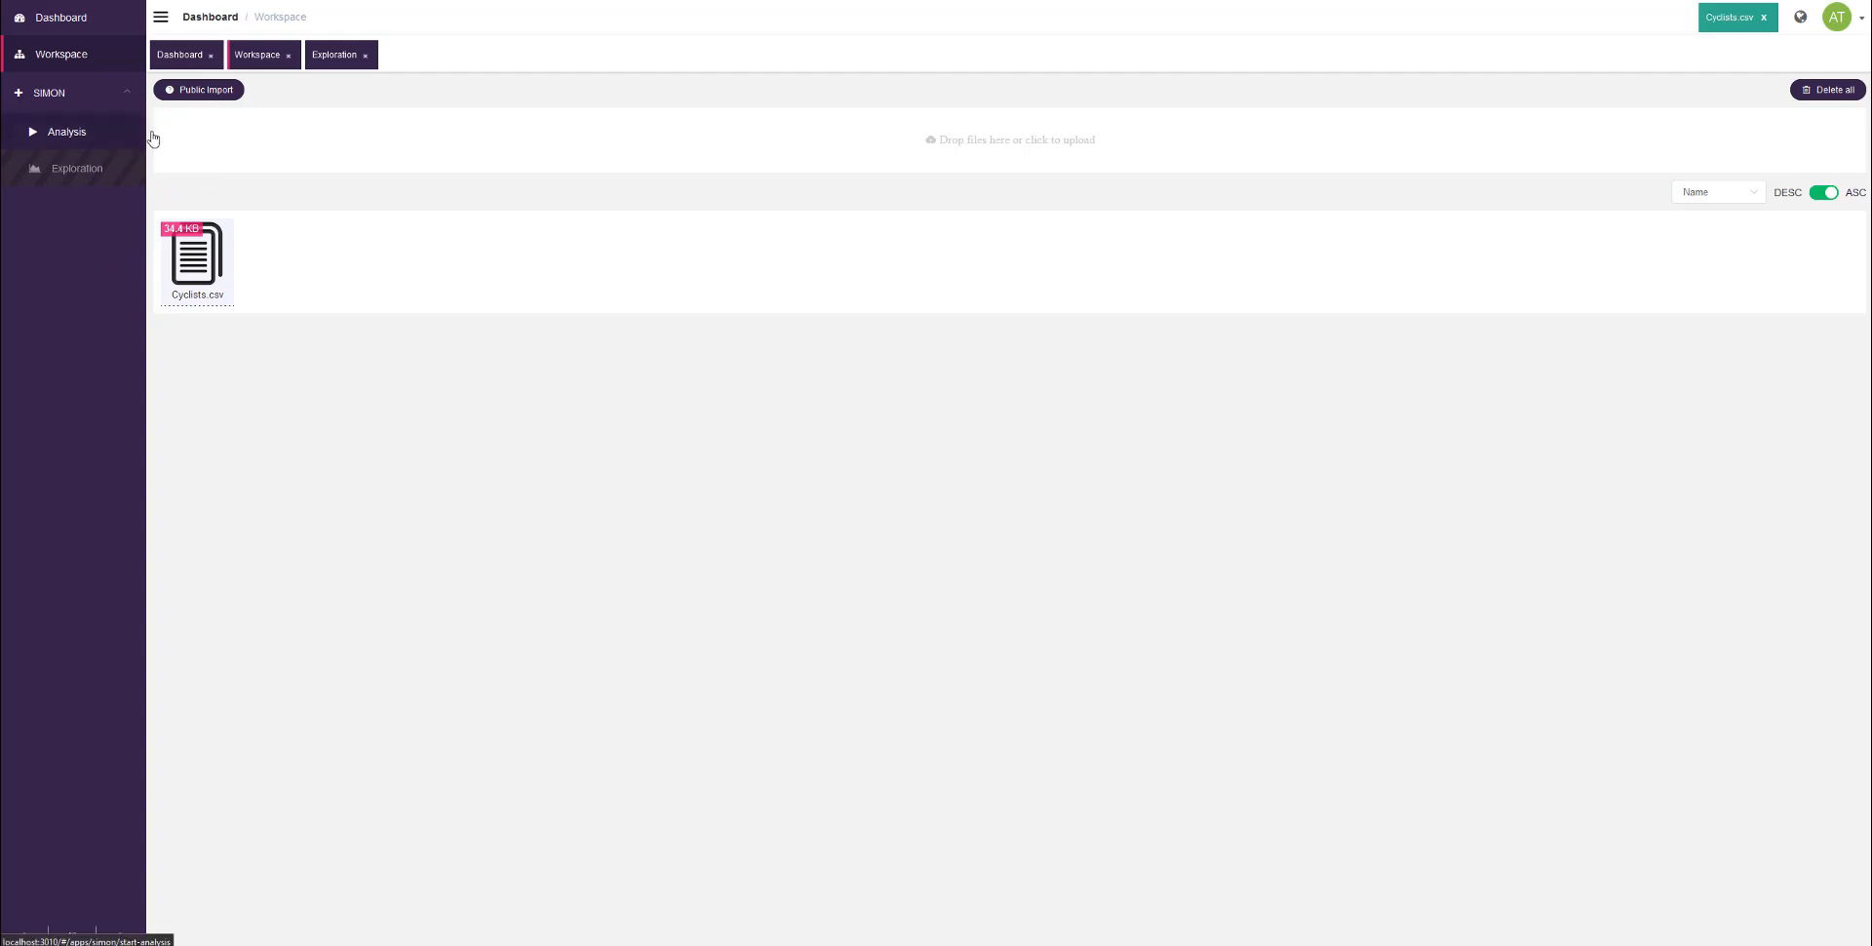
pyautogui.click(87, 137)
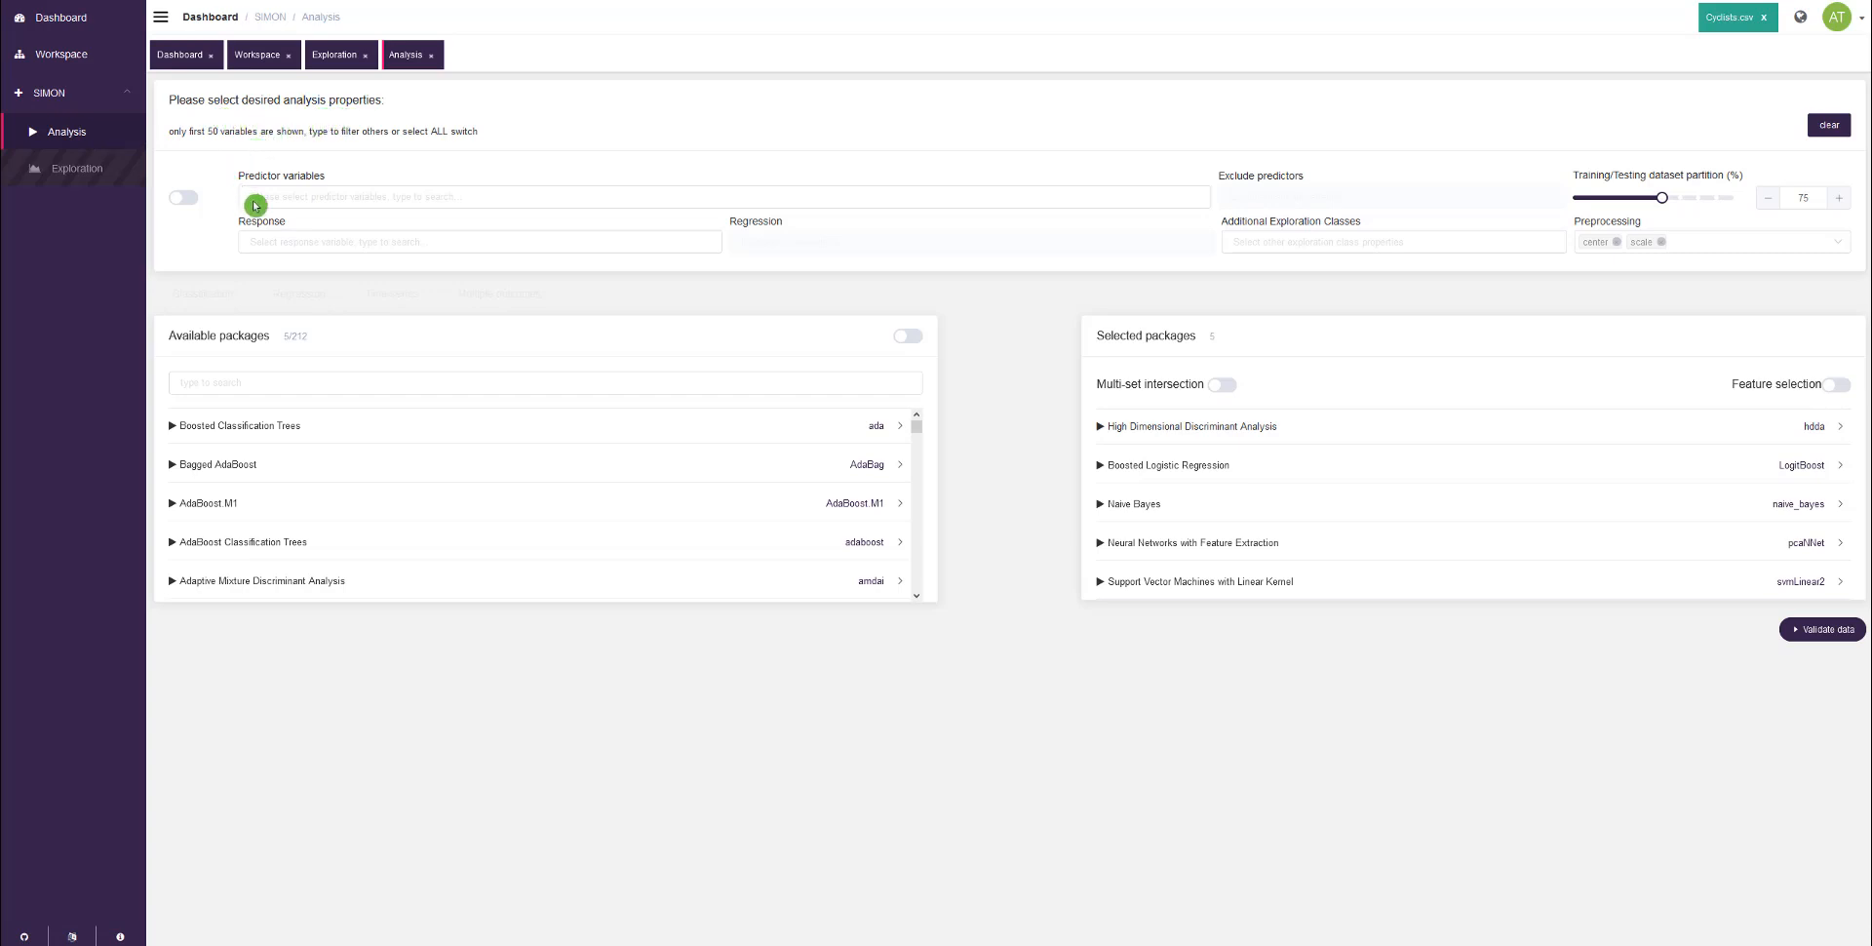
# Step: Use all columns as predictor variables and set outcome as the response variable
pyautogui.click(377, 193)
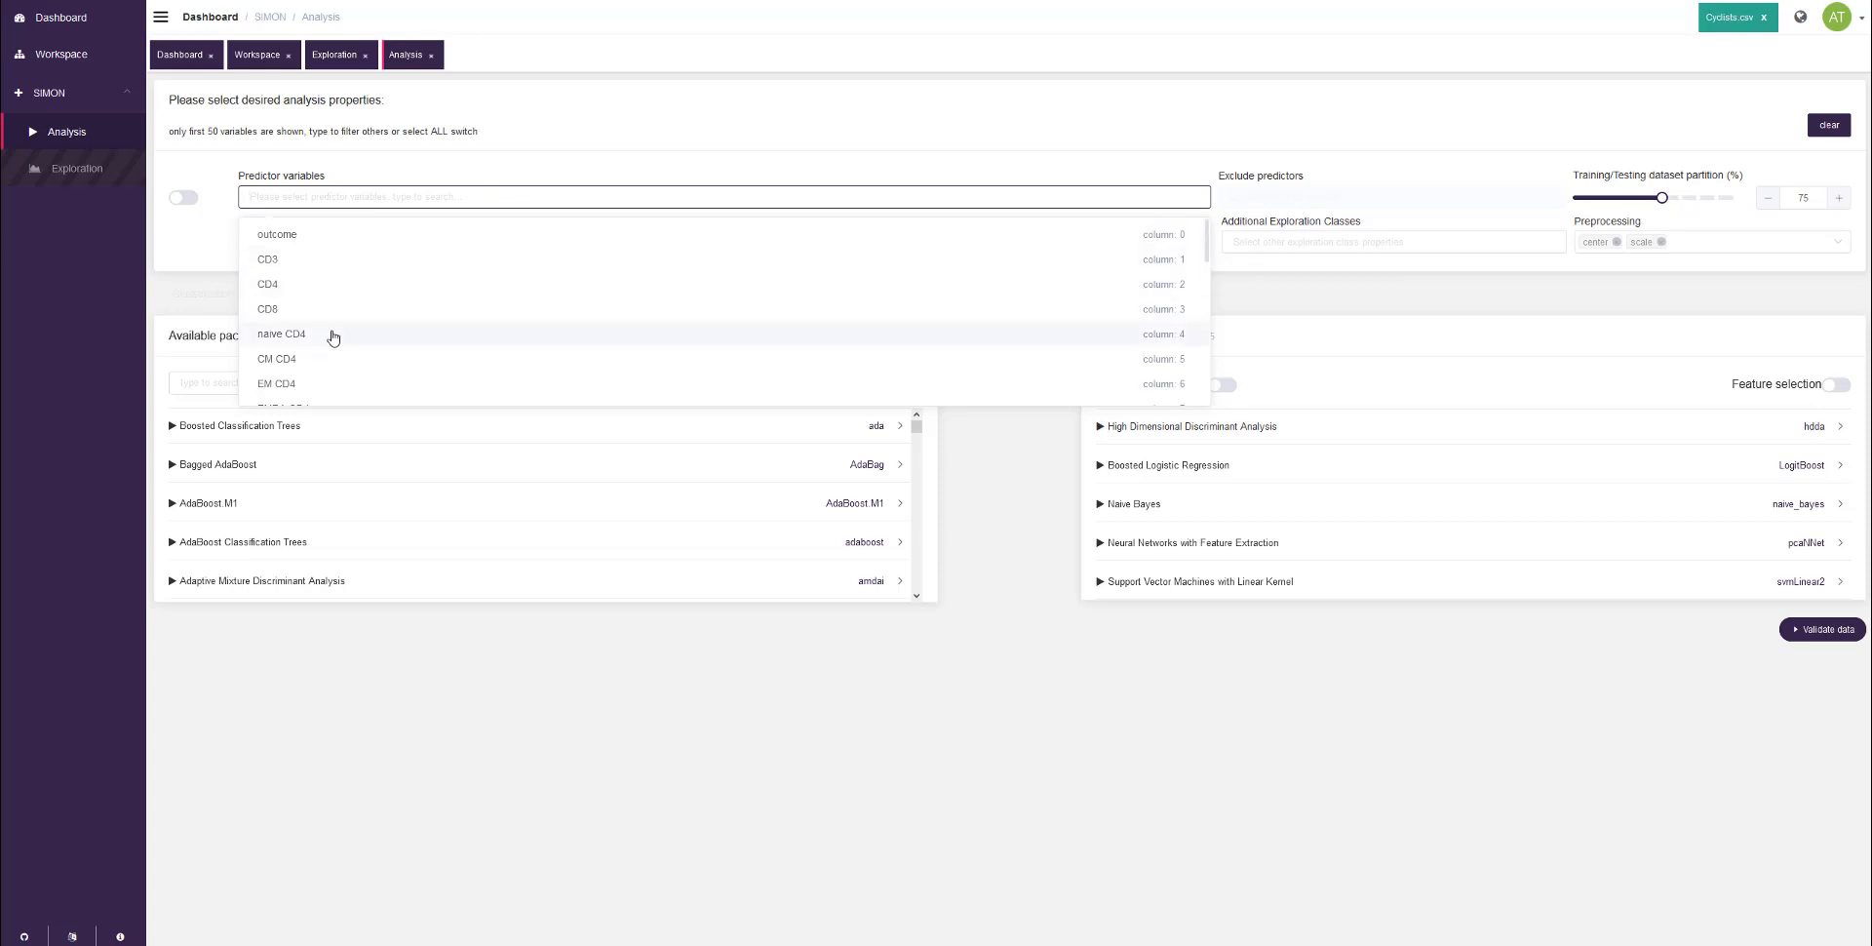
pyautogui.click(184, 199)
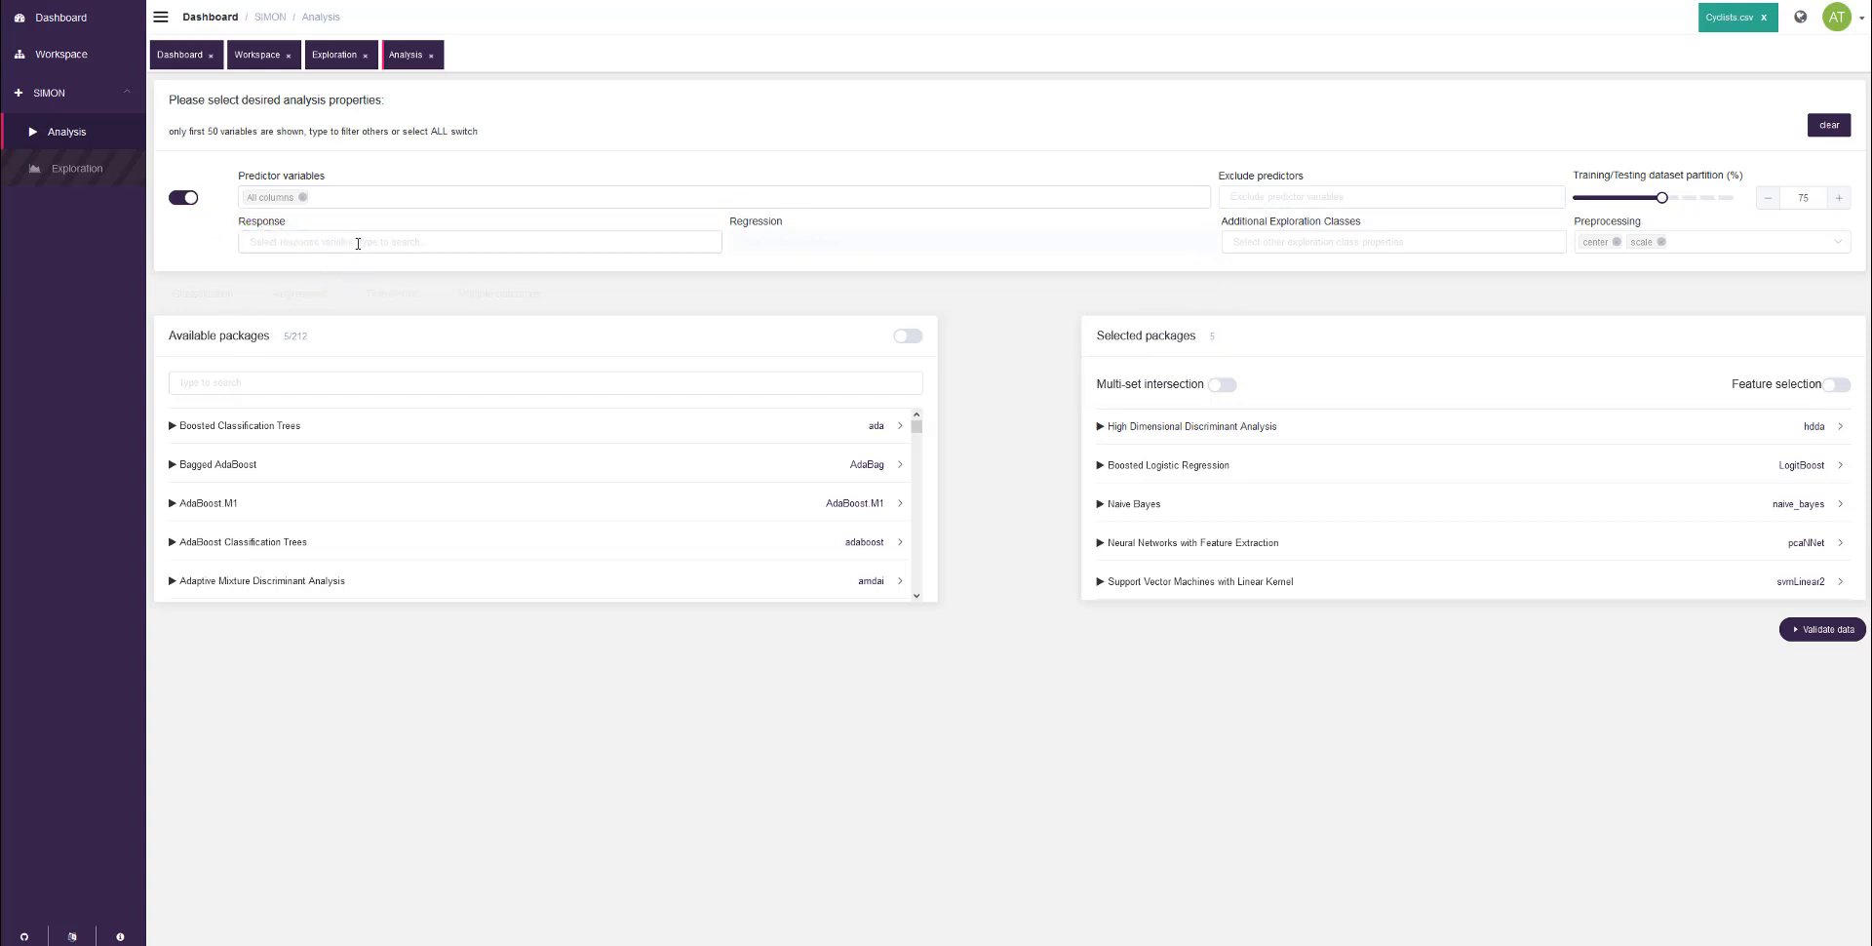
pyautogui.click(263, 238)
pyautogui.click(408, 242)
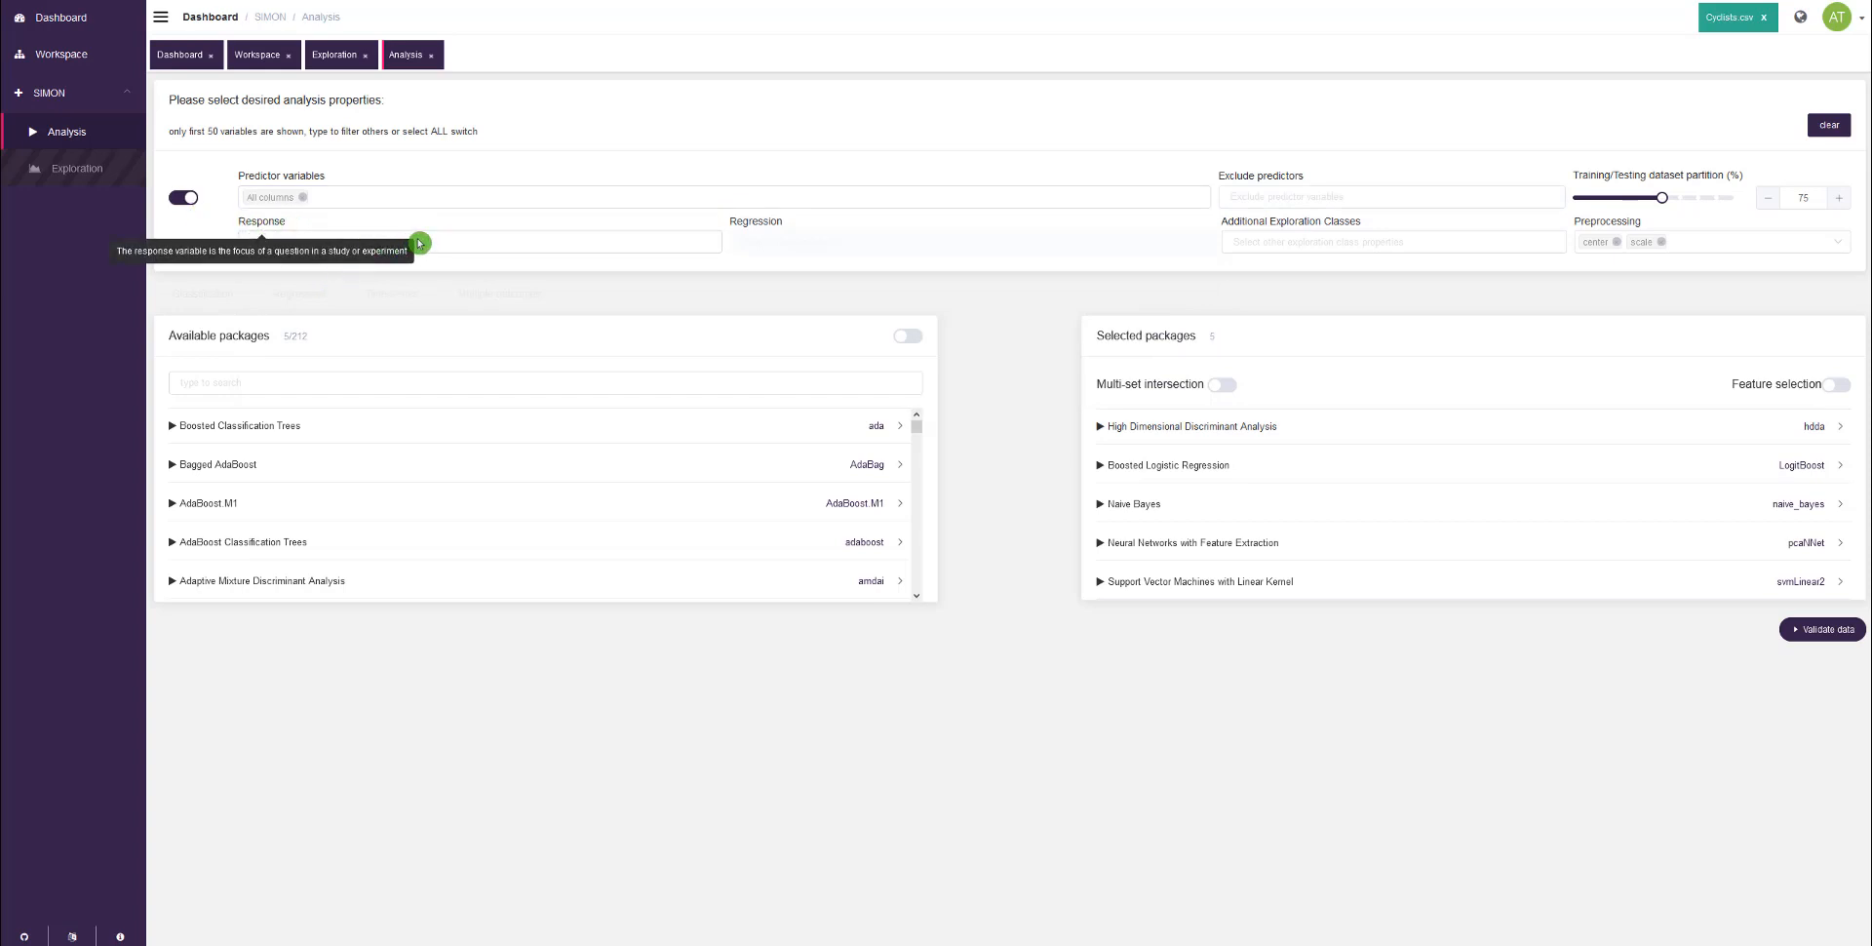
pyautogui.moveTo(250, 226)
pyautogui.click(357, 240)
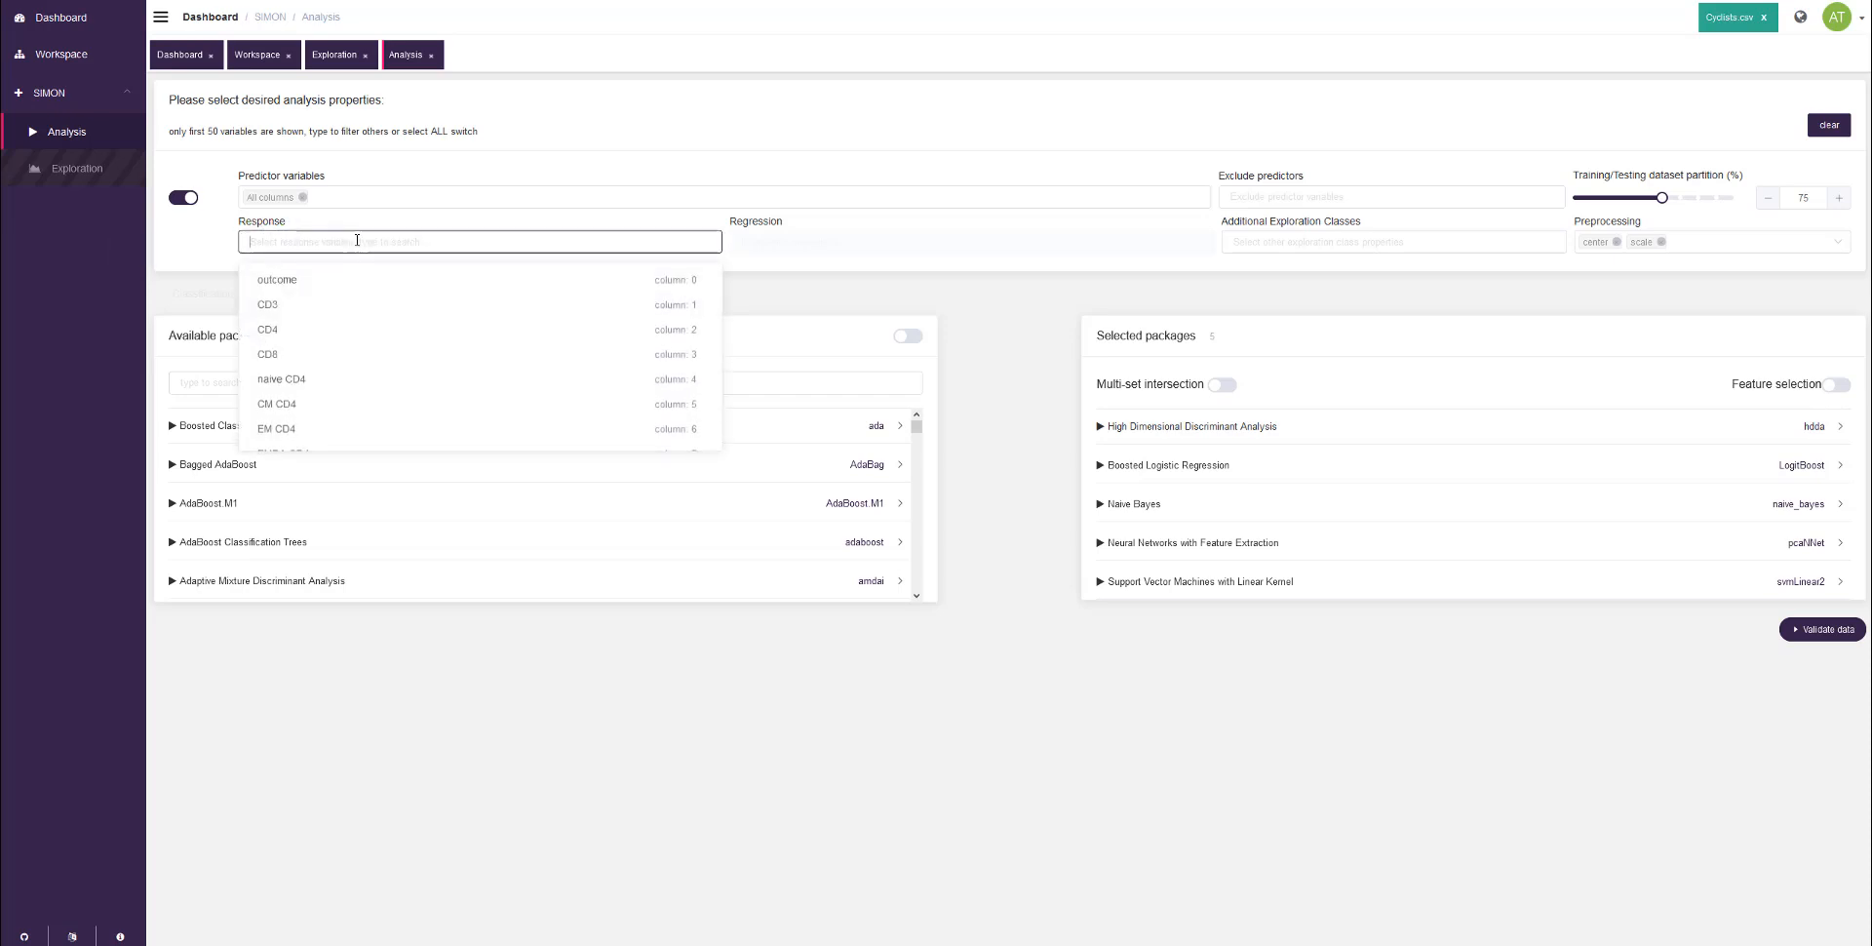
pyautogui.click(322, 284)
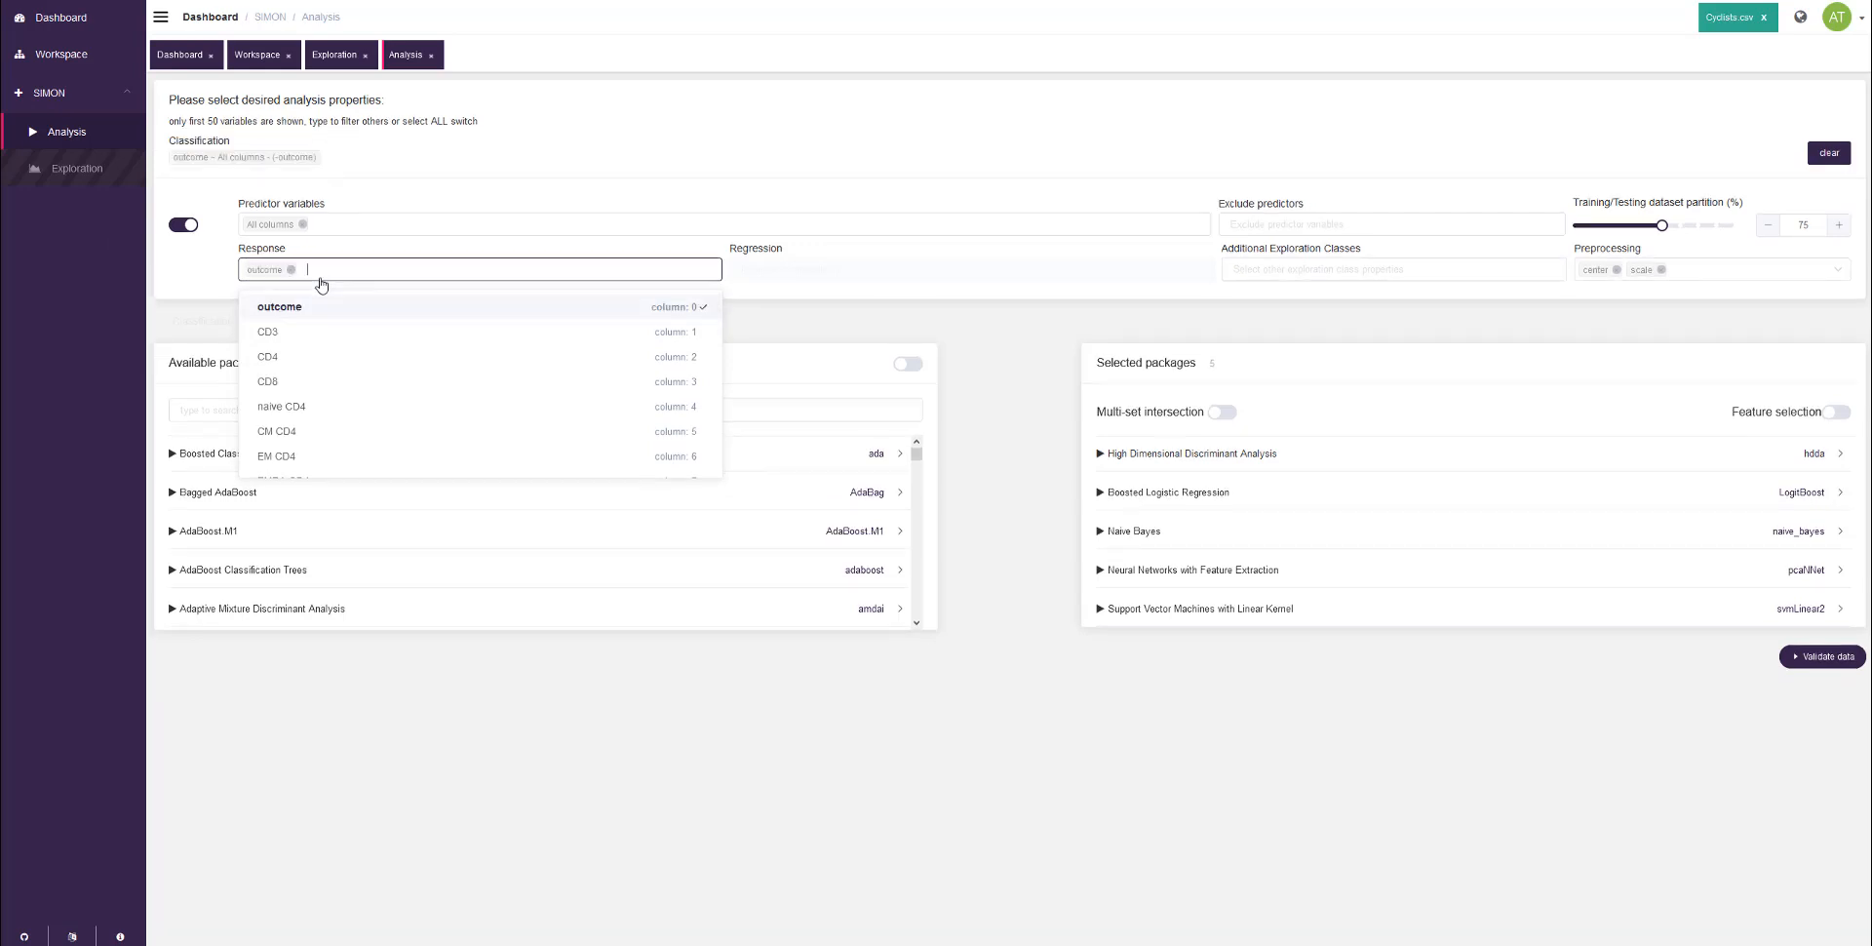
pyautogui.click(181, 280)
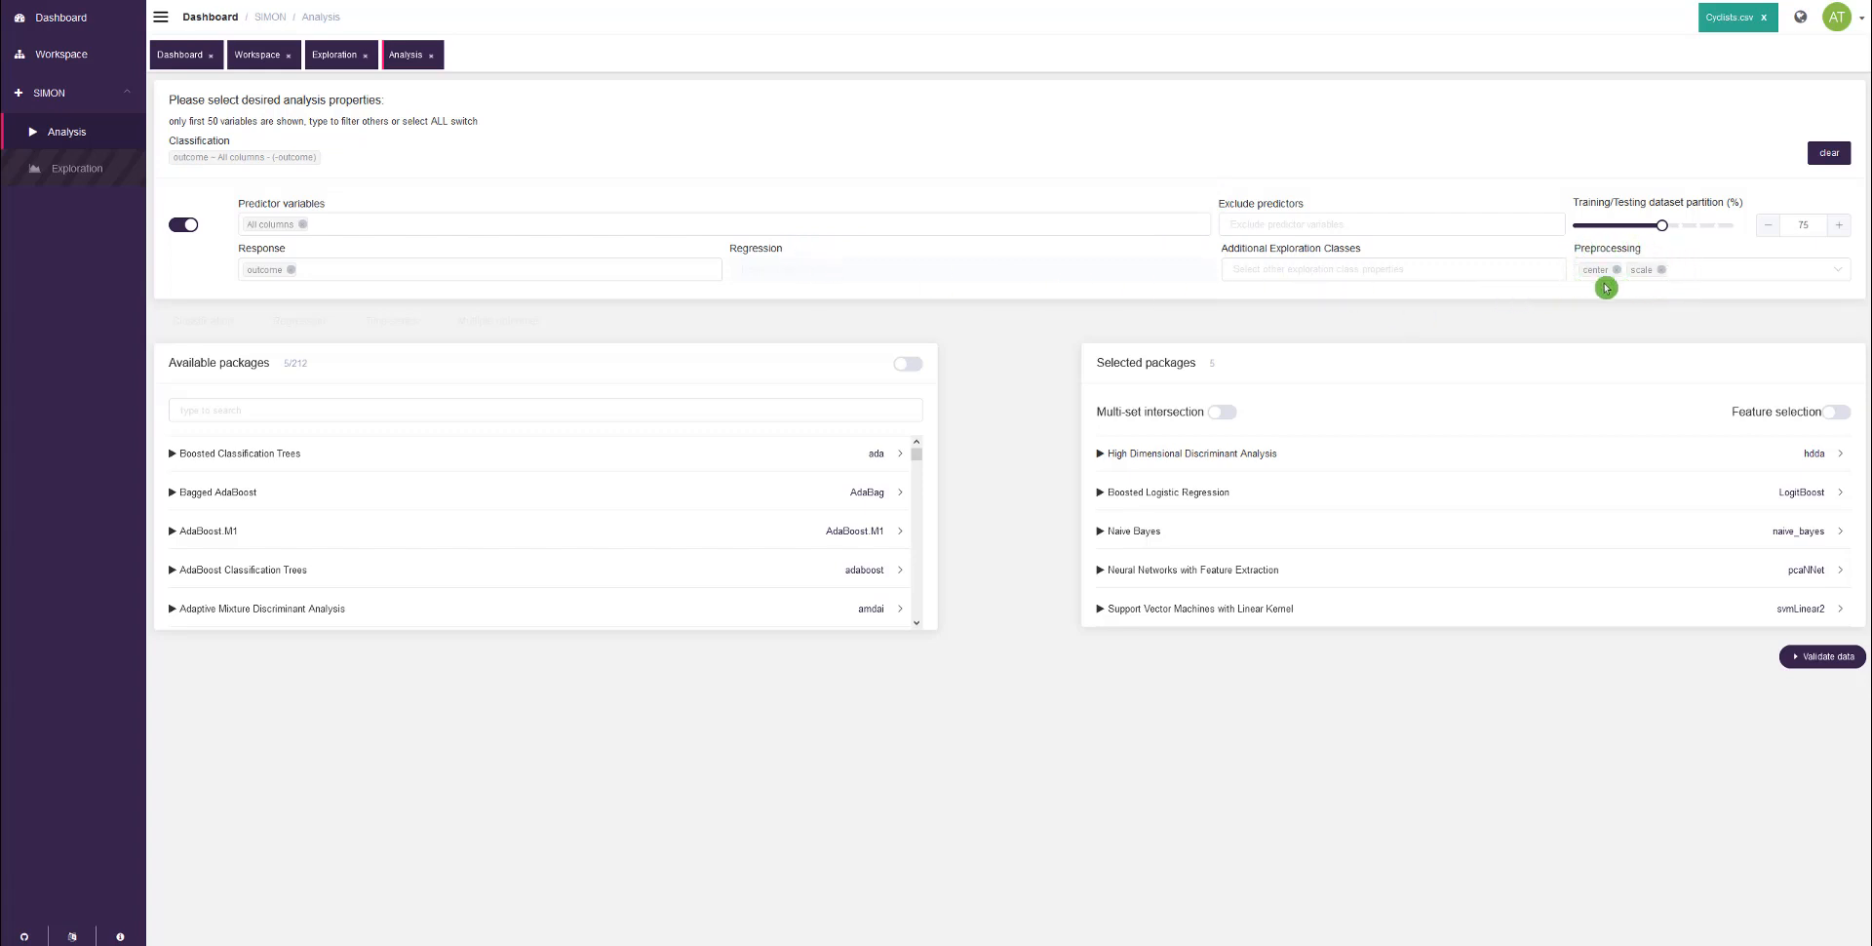
# Step: Add correlation filtering (corr) to the preprocessing options
pyautogui.click(1773, 272)
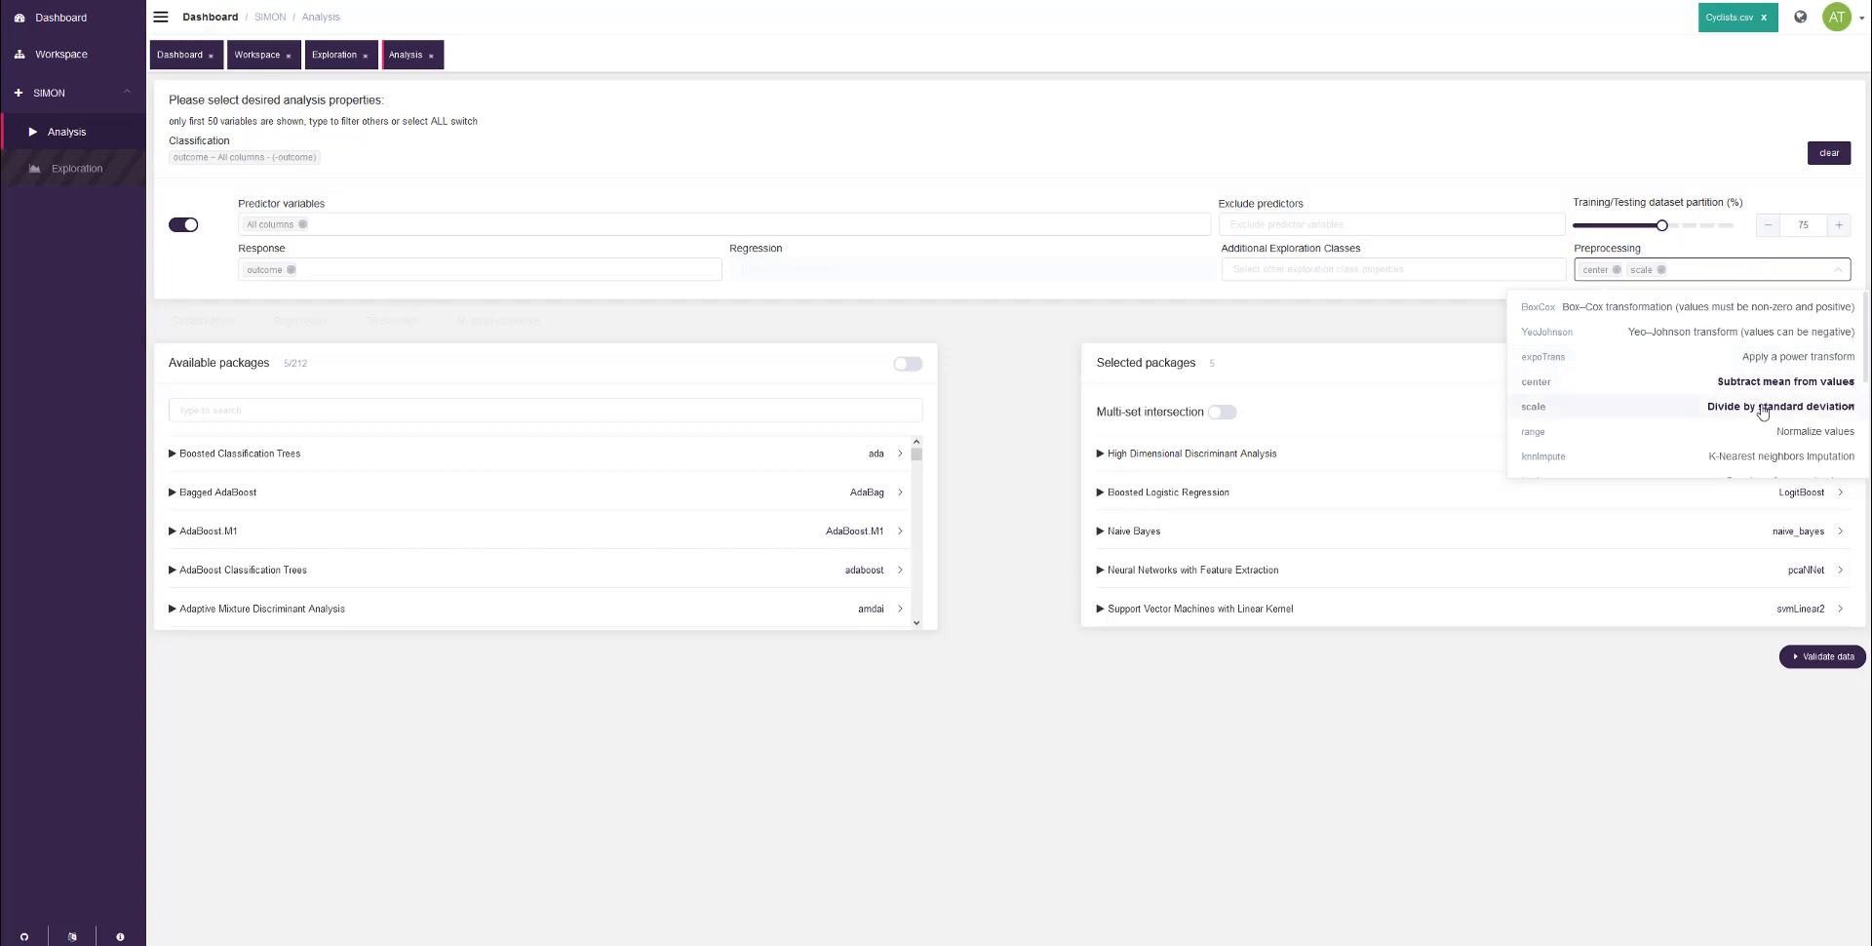
pyautogui.scroll(-1, 1763, 411)
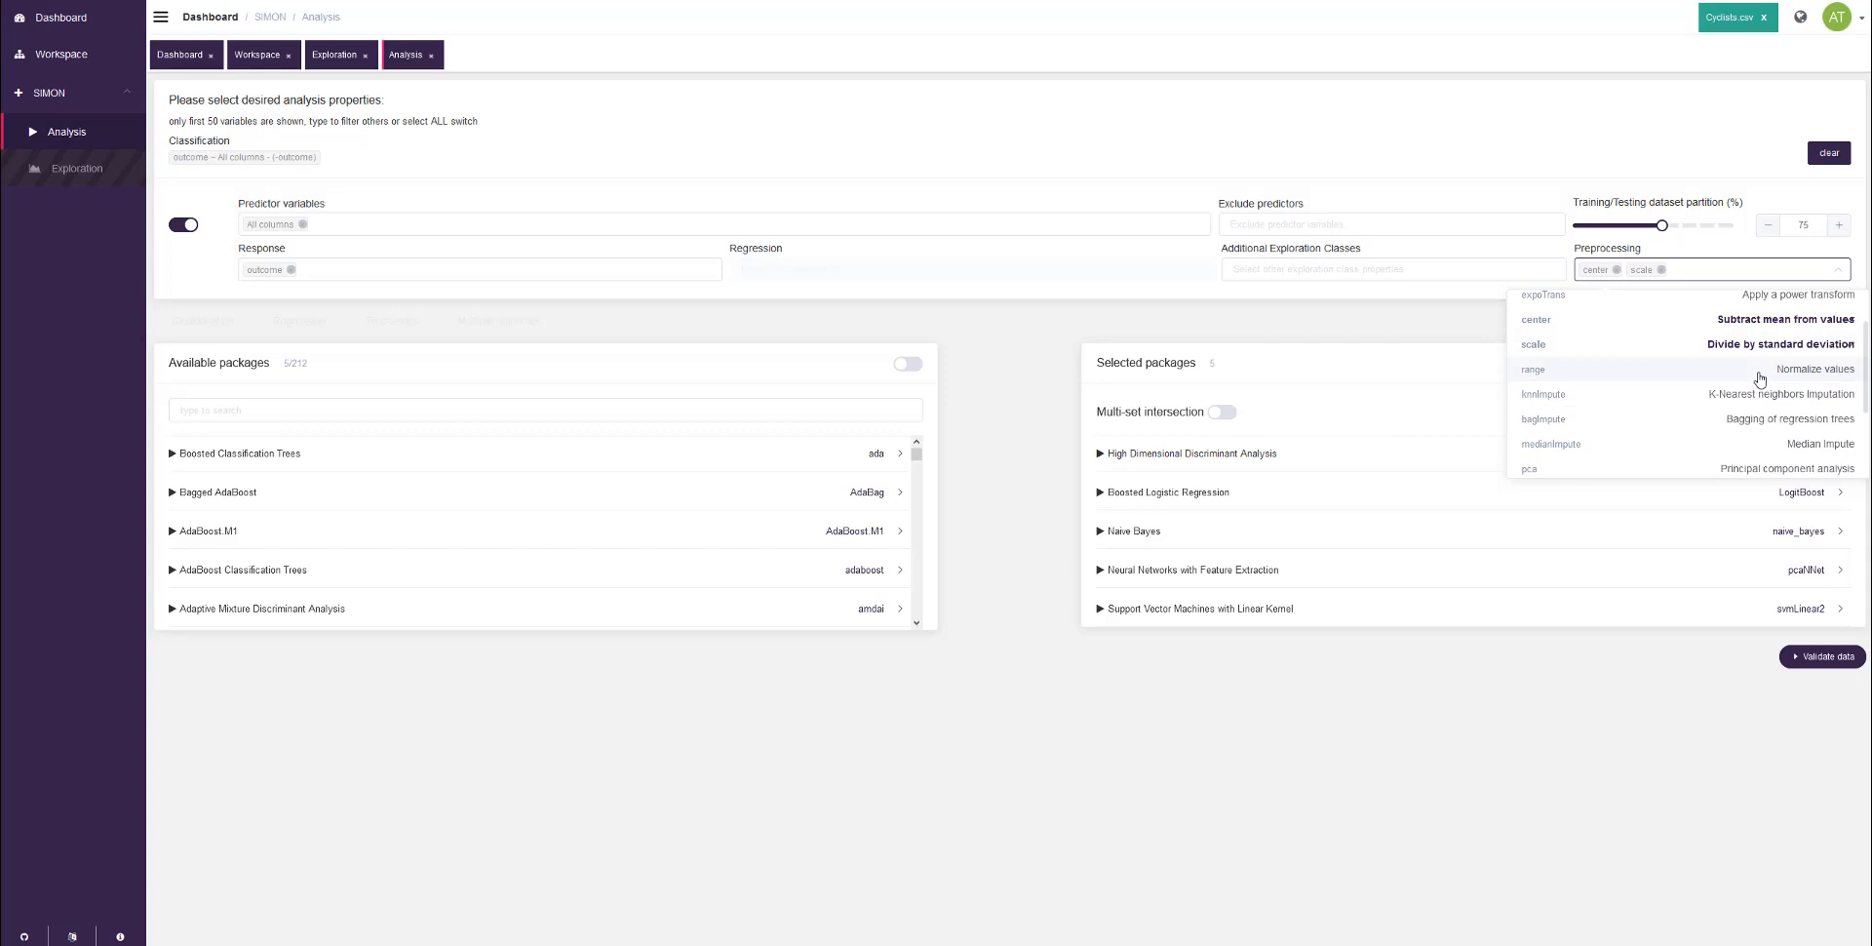
pyautogui.scroll(-1, 1760, 379)
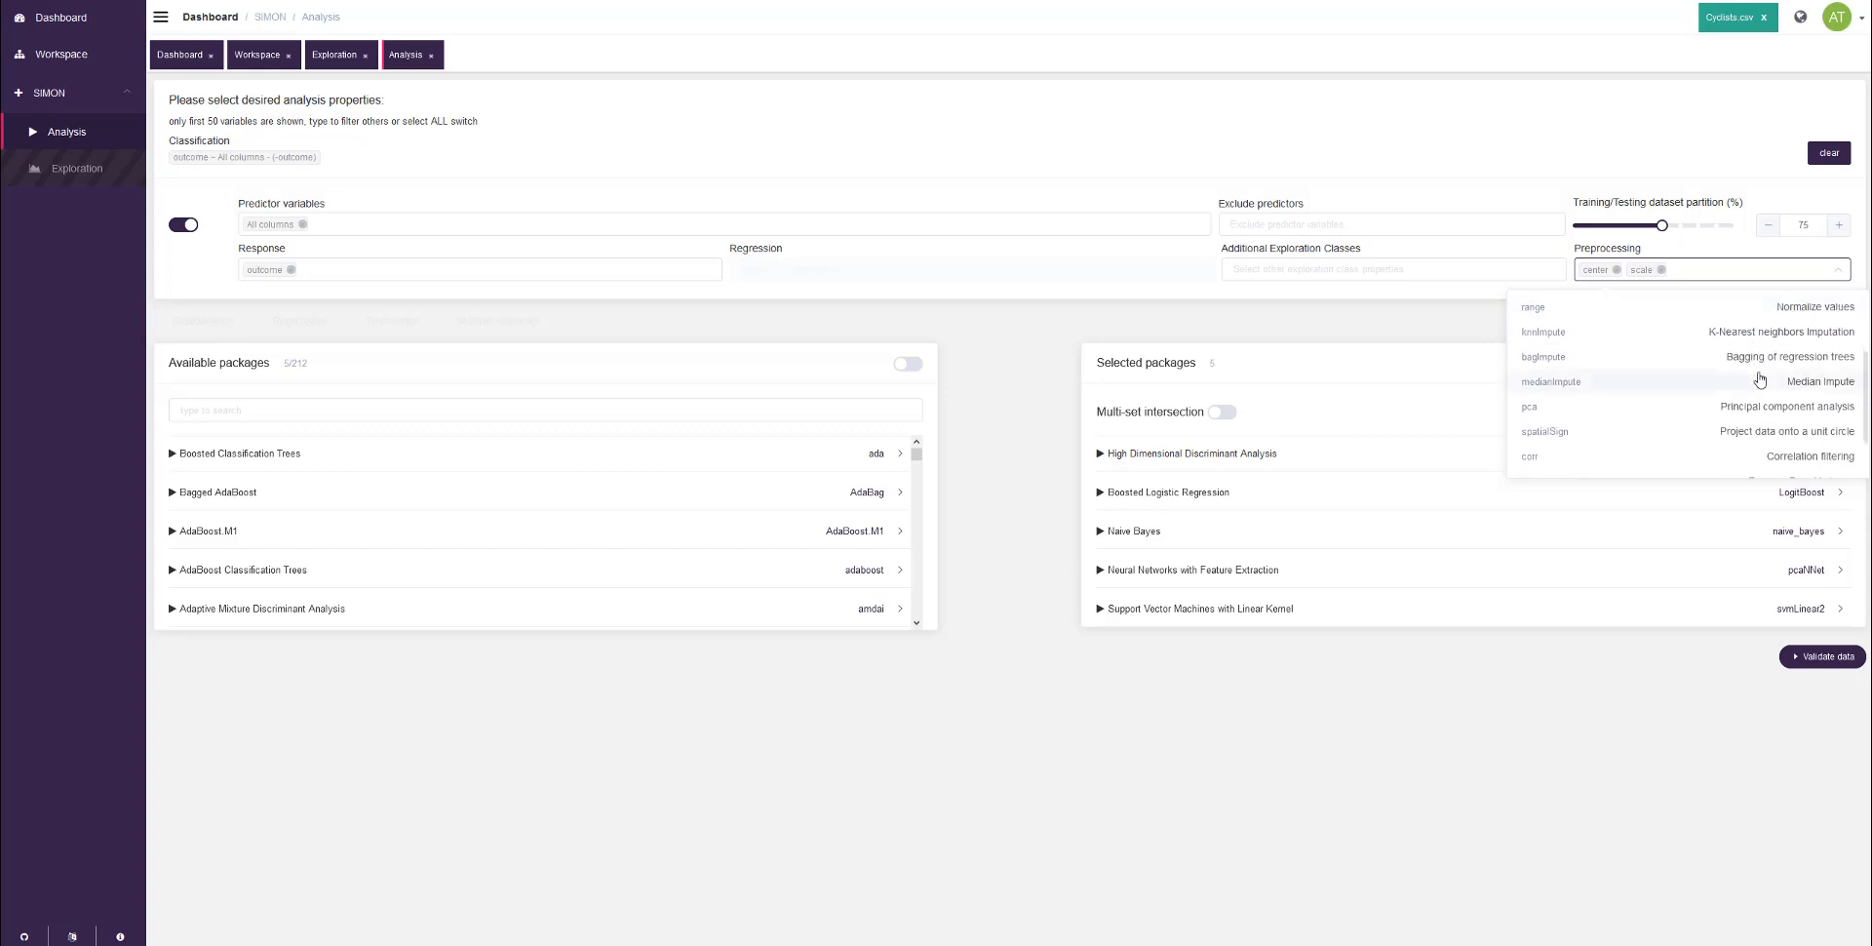
pyautogui.scroll(-1, 1760, 391)
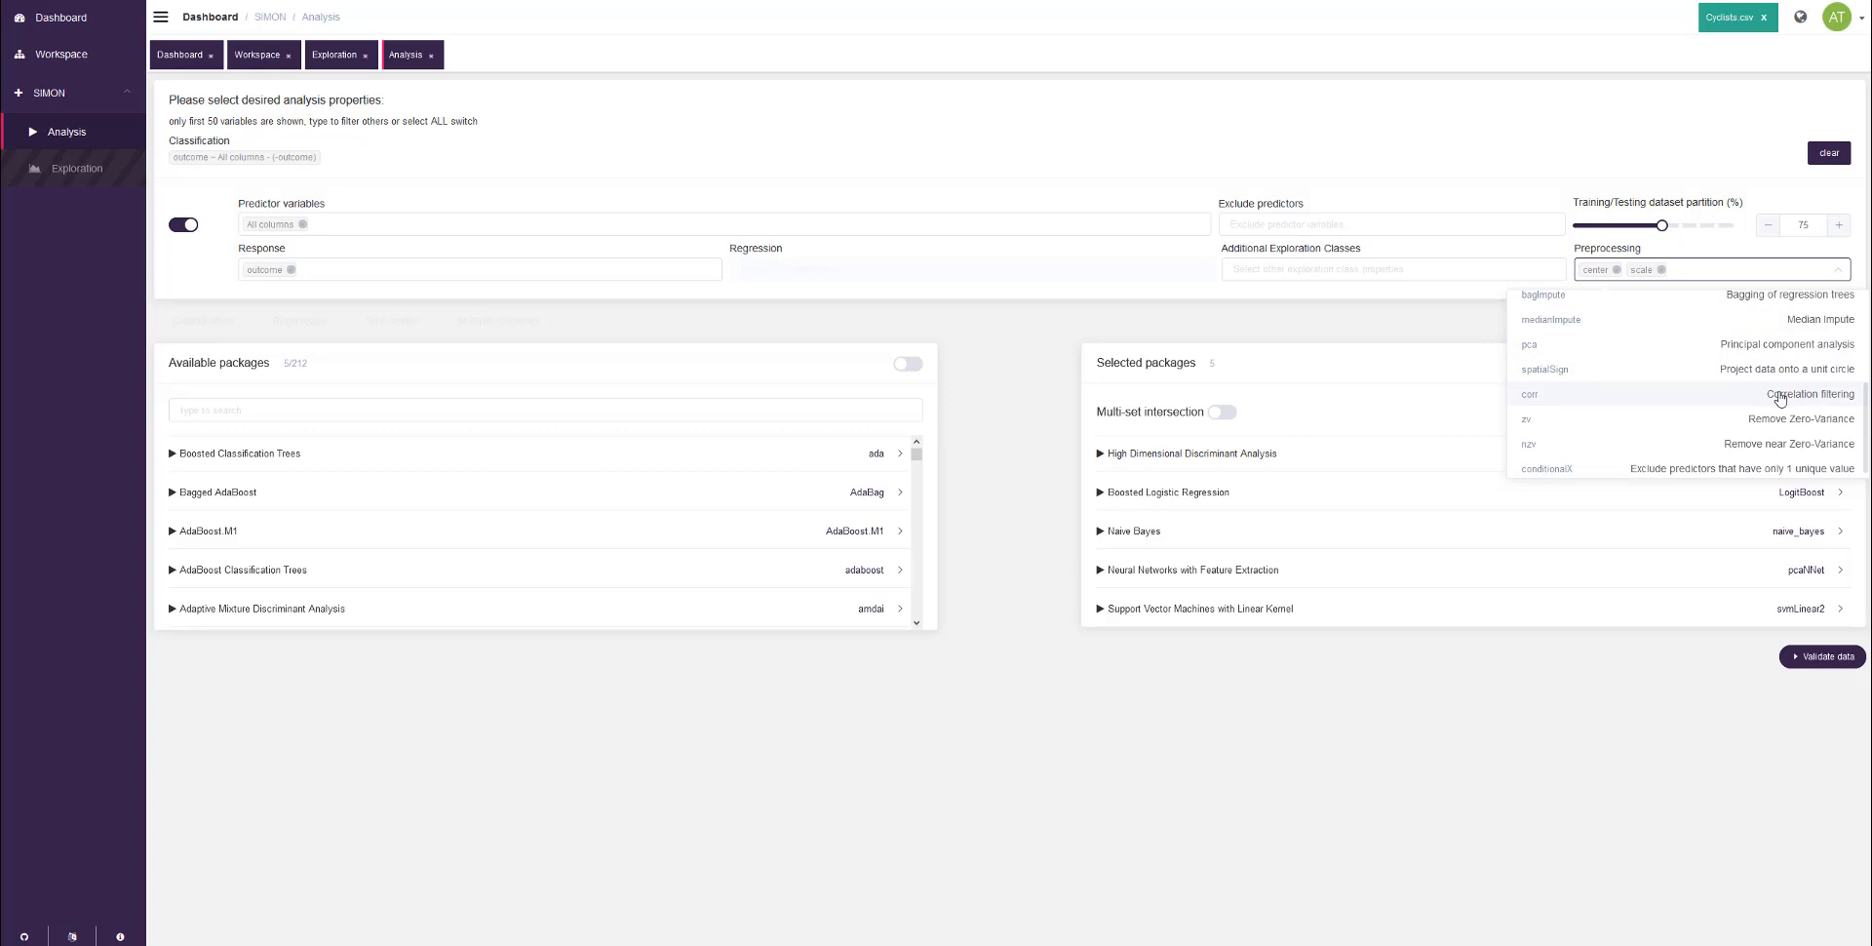
pyautogui.scroll(-1, 1782, 398)
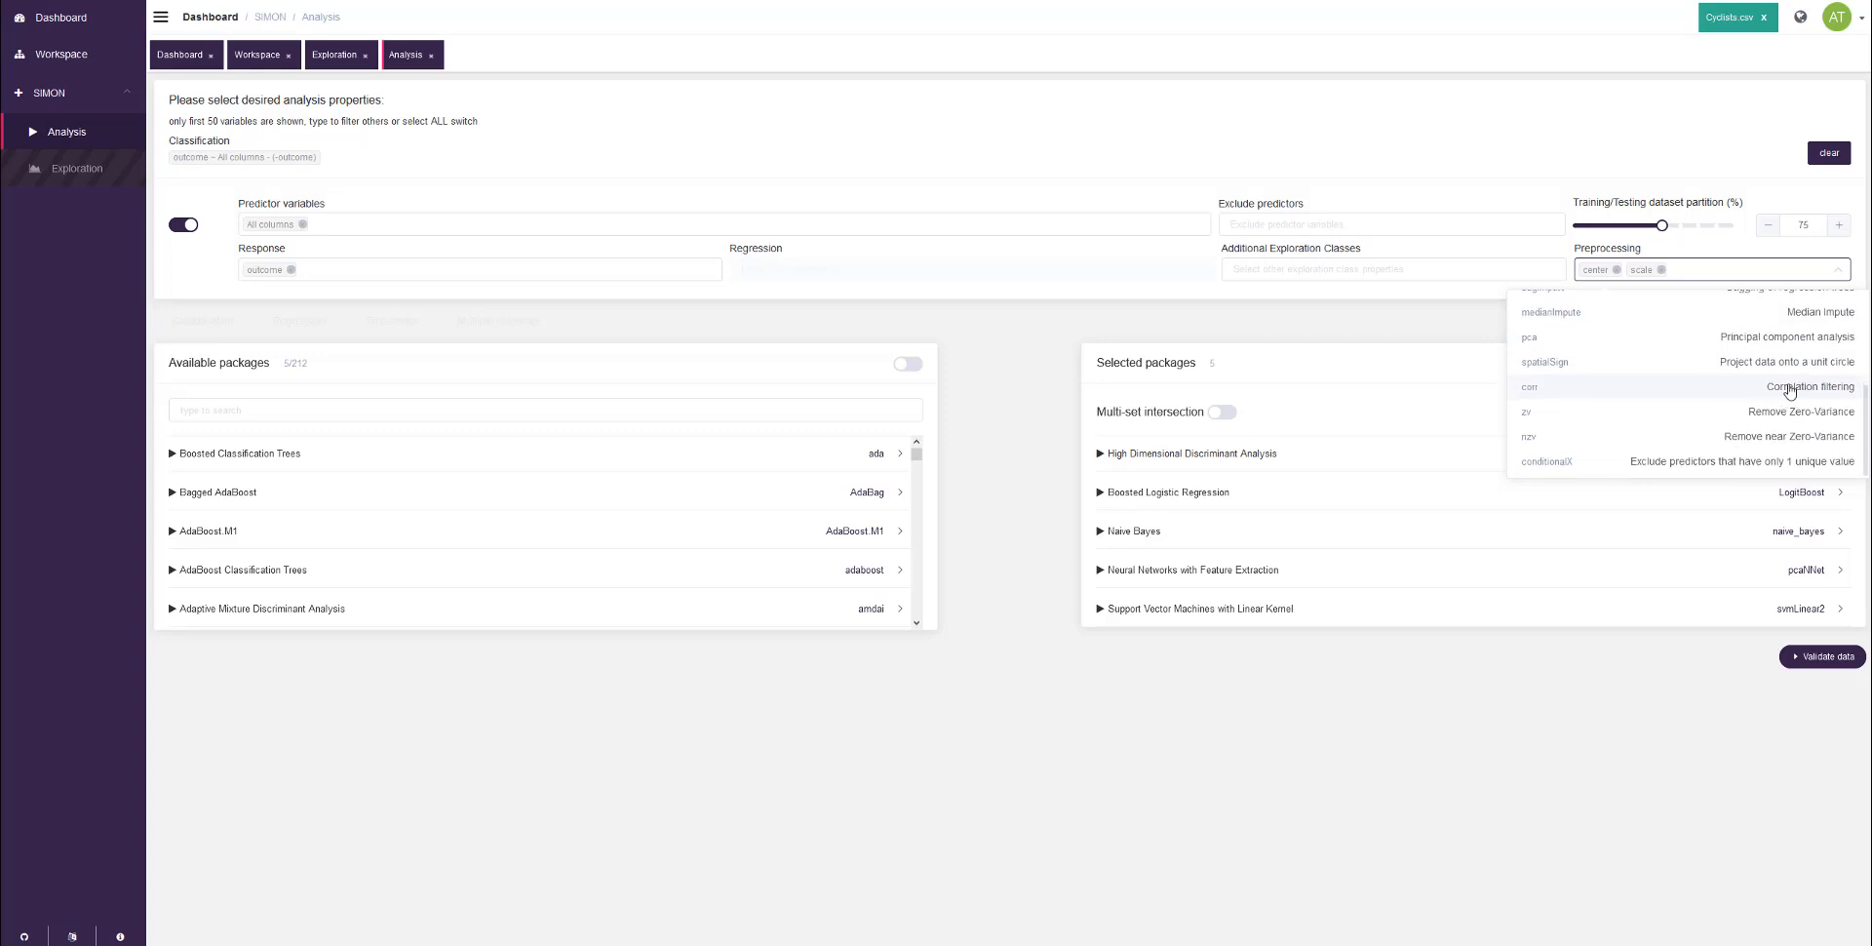
pyautogui.click(1790, 390)
pyautogui.click(1385, 333)
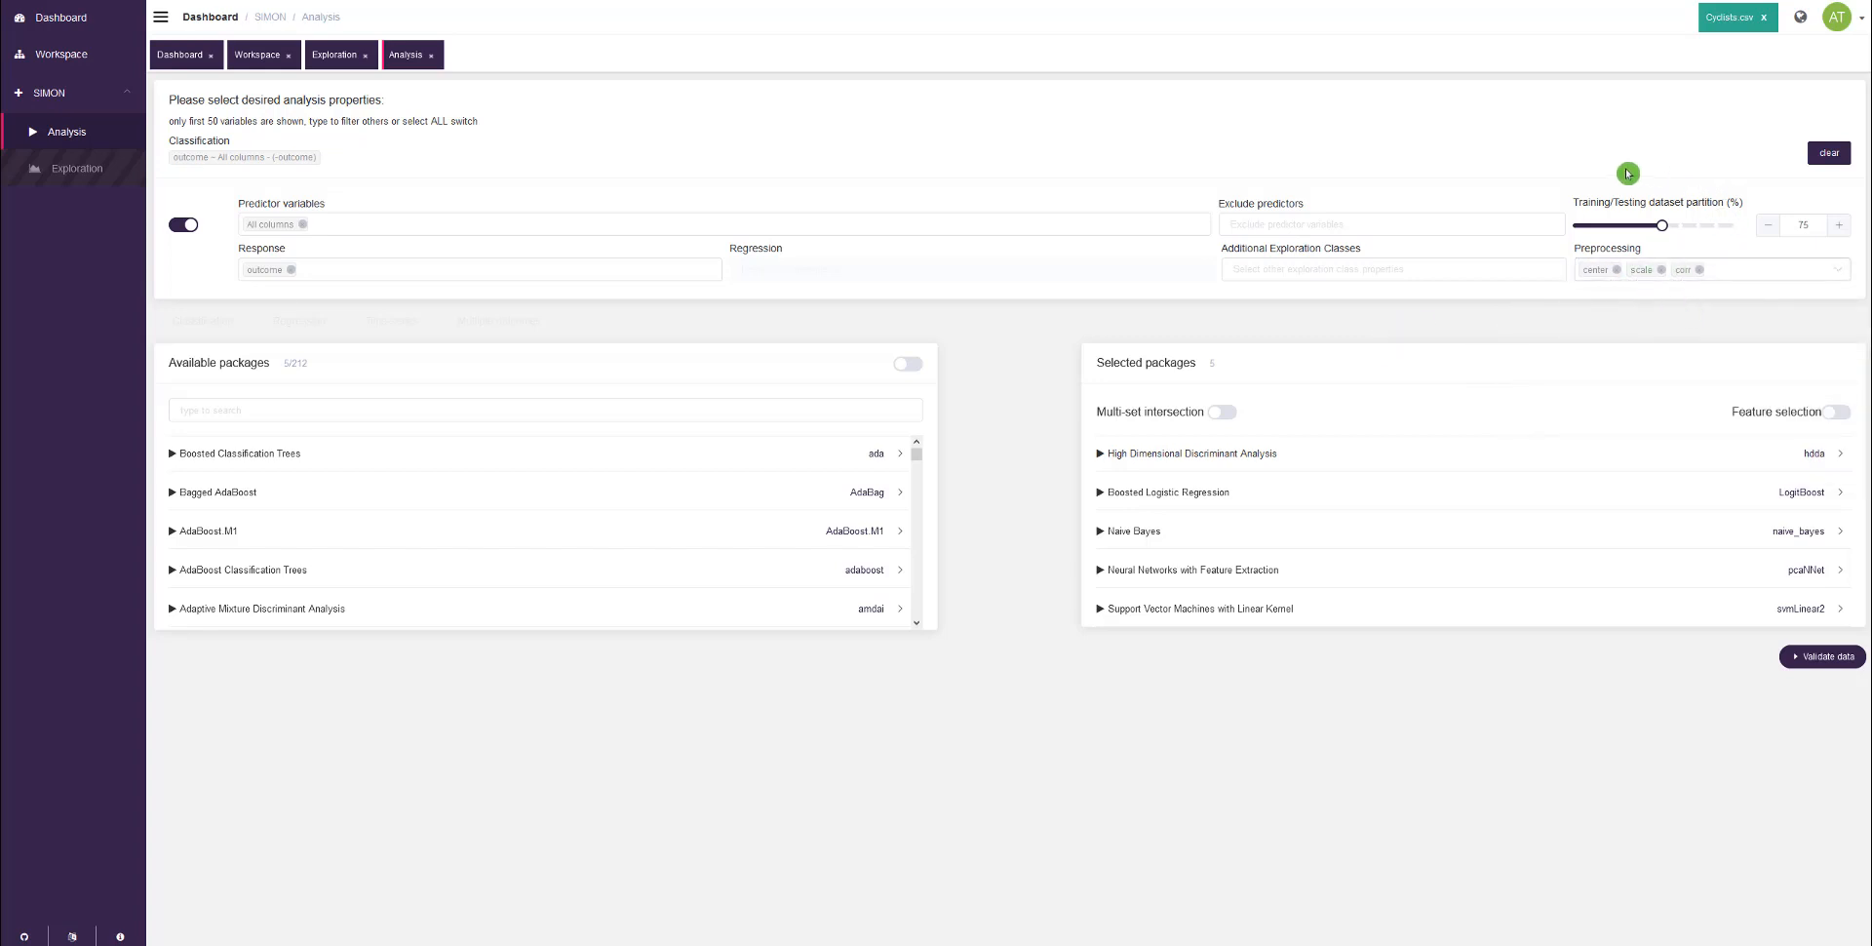
# Step: Set the training/testing dataset partition to 80 percent
pyautogui.moveTo(1634, 203)
pyautogui.click(1842, 232)
pyautogui.click(1818, 252)
pyautogui.click(1811, 224)
pyautogui.click(1797, 249)
# Step: Browse the available machine learning packages, checking which ones are enabled or disabled
pyautogui.scroll(-3, 369, 499)
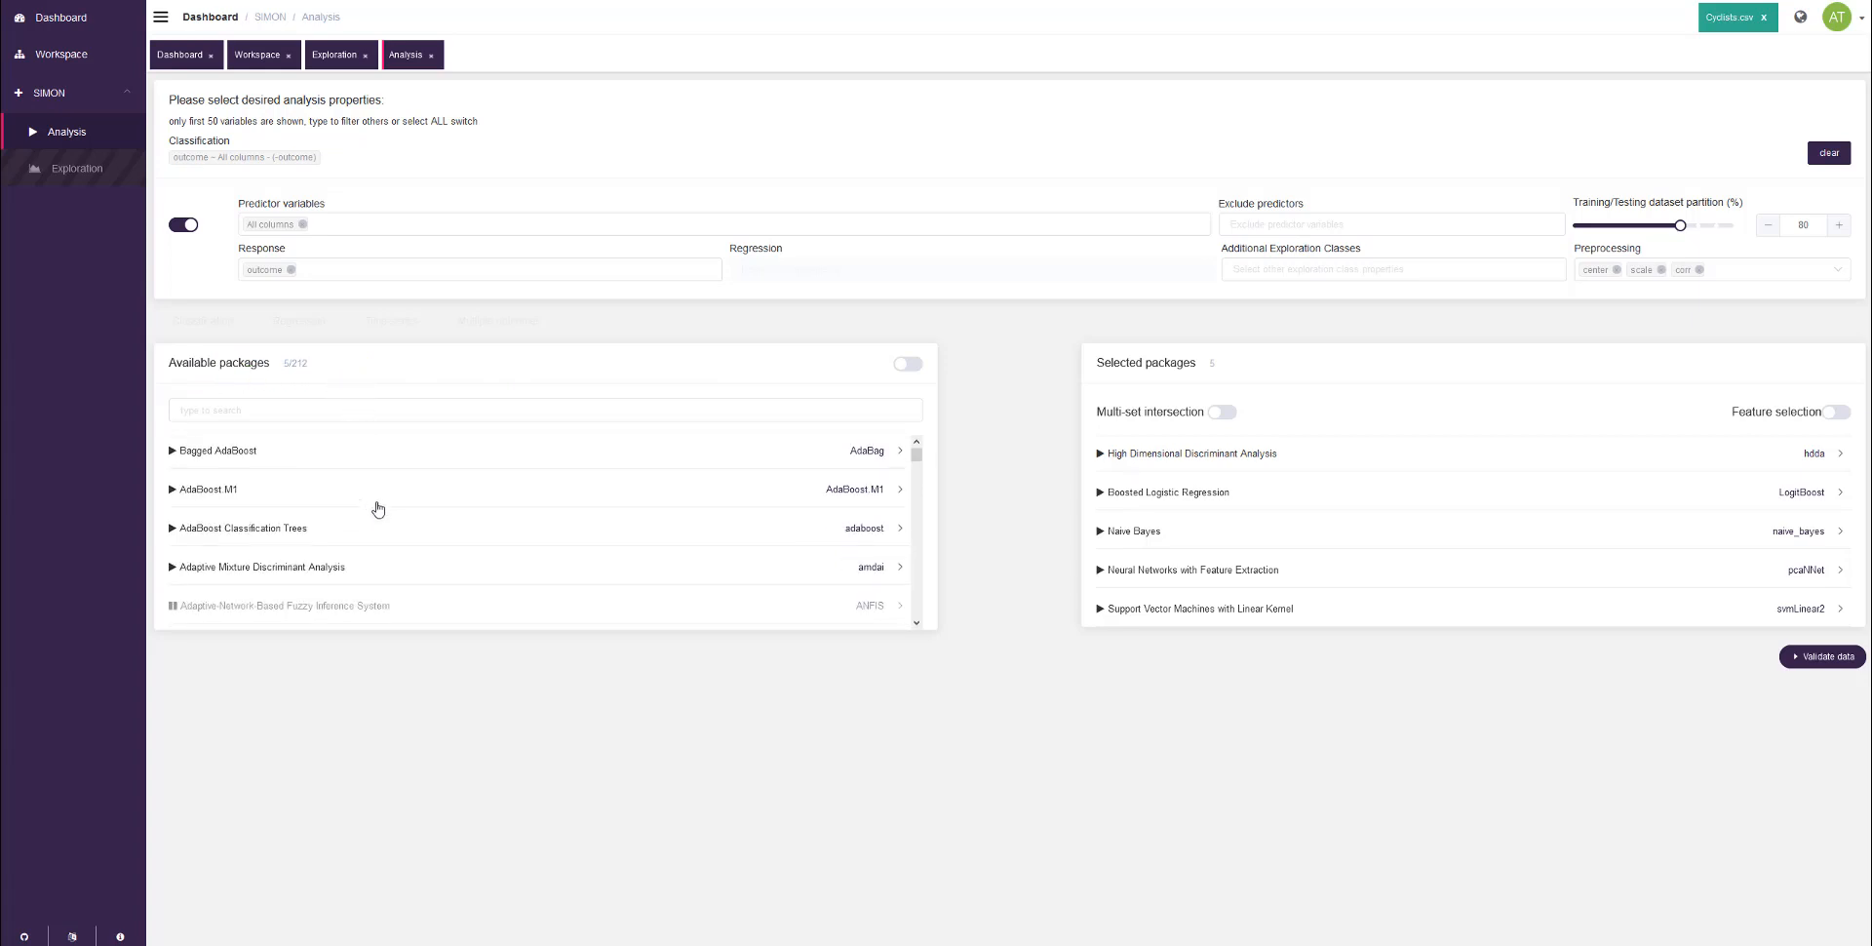
pyautogui.scroll(-2, 379, 503)
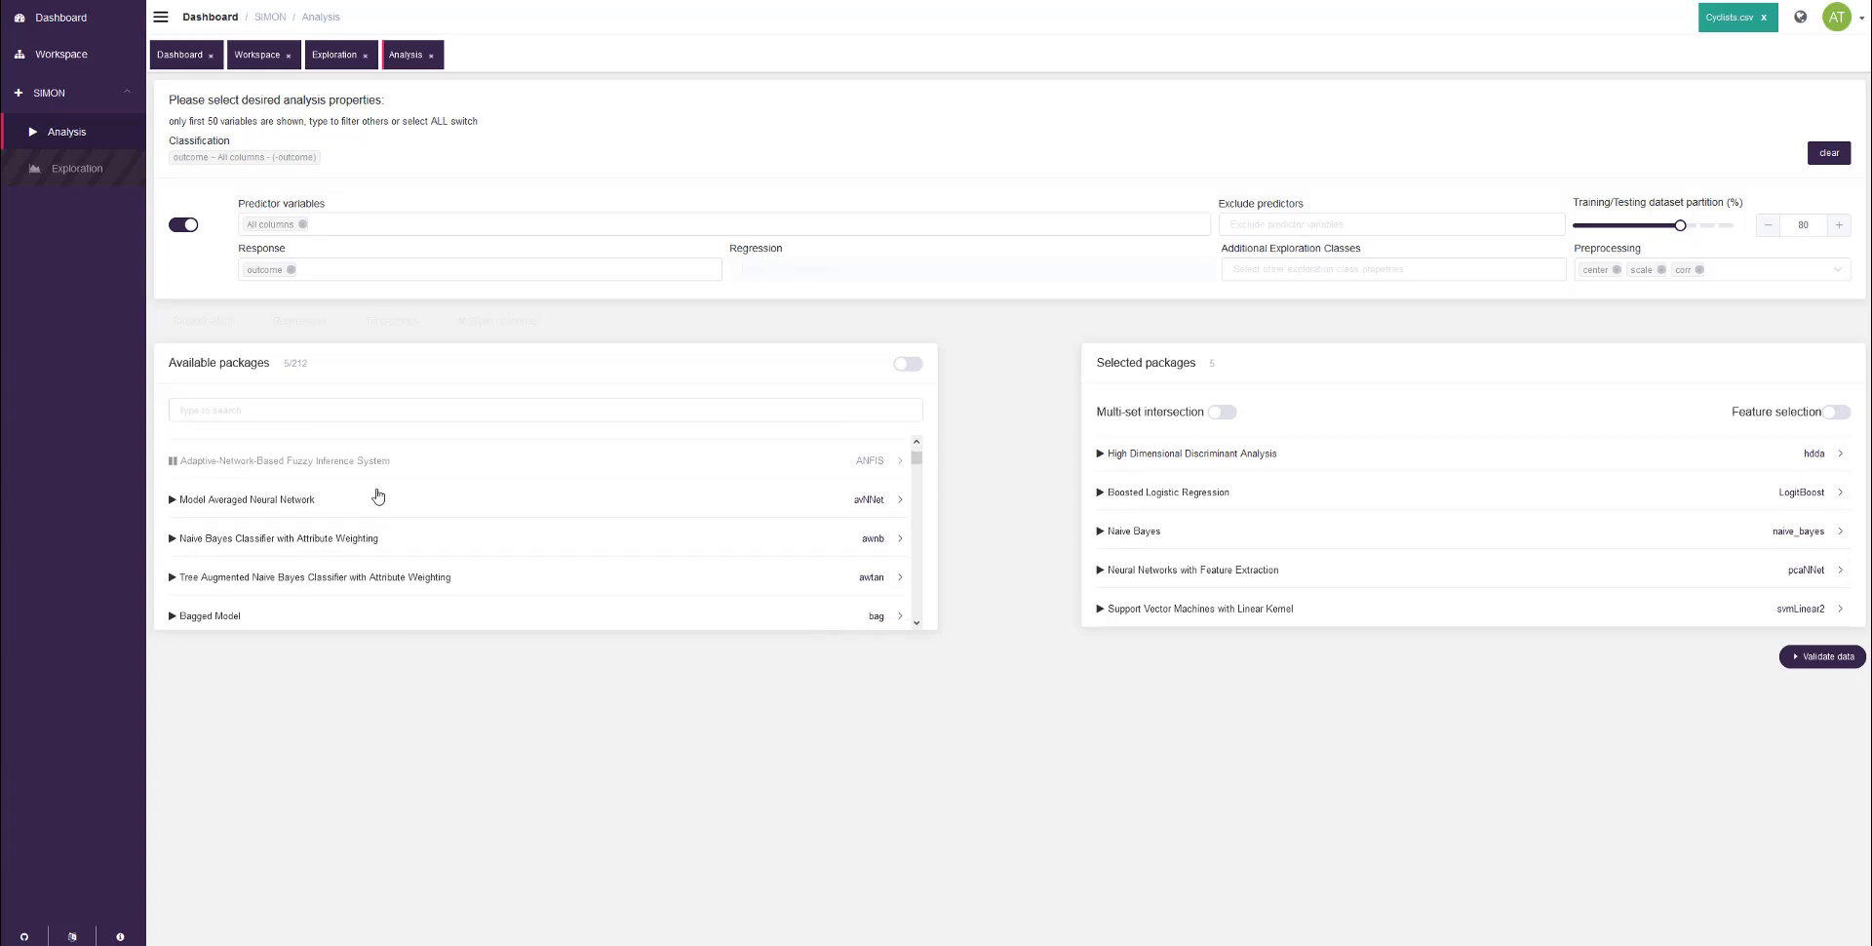
pyautogui.scroll(2, 376, 499)
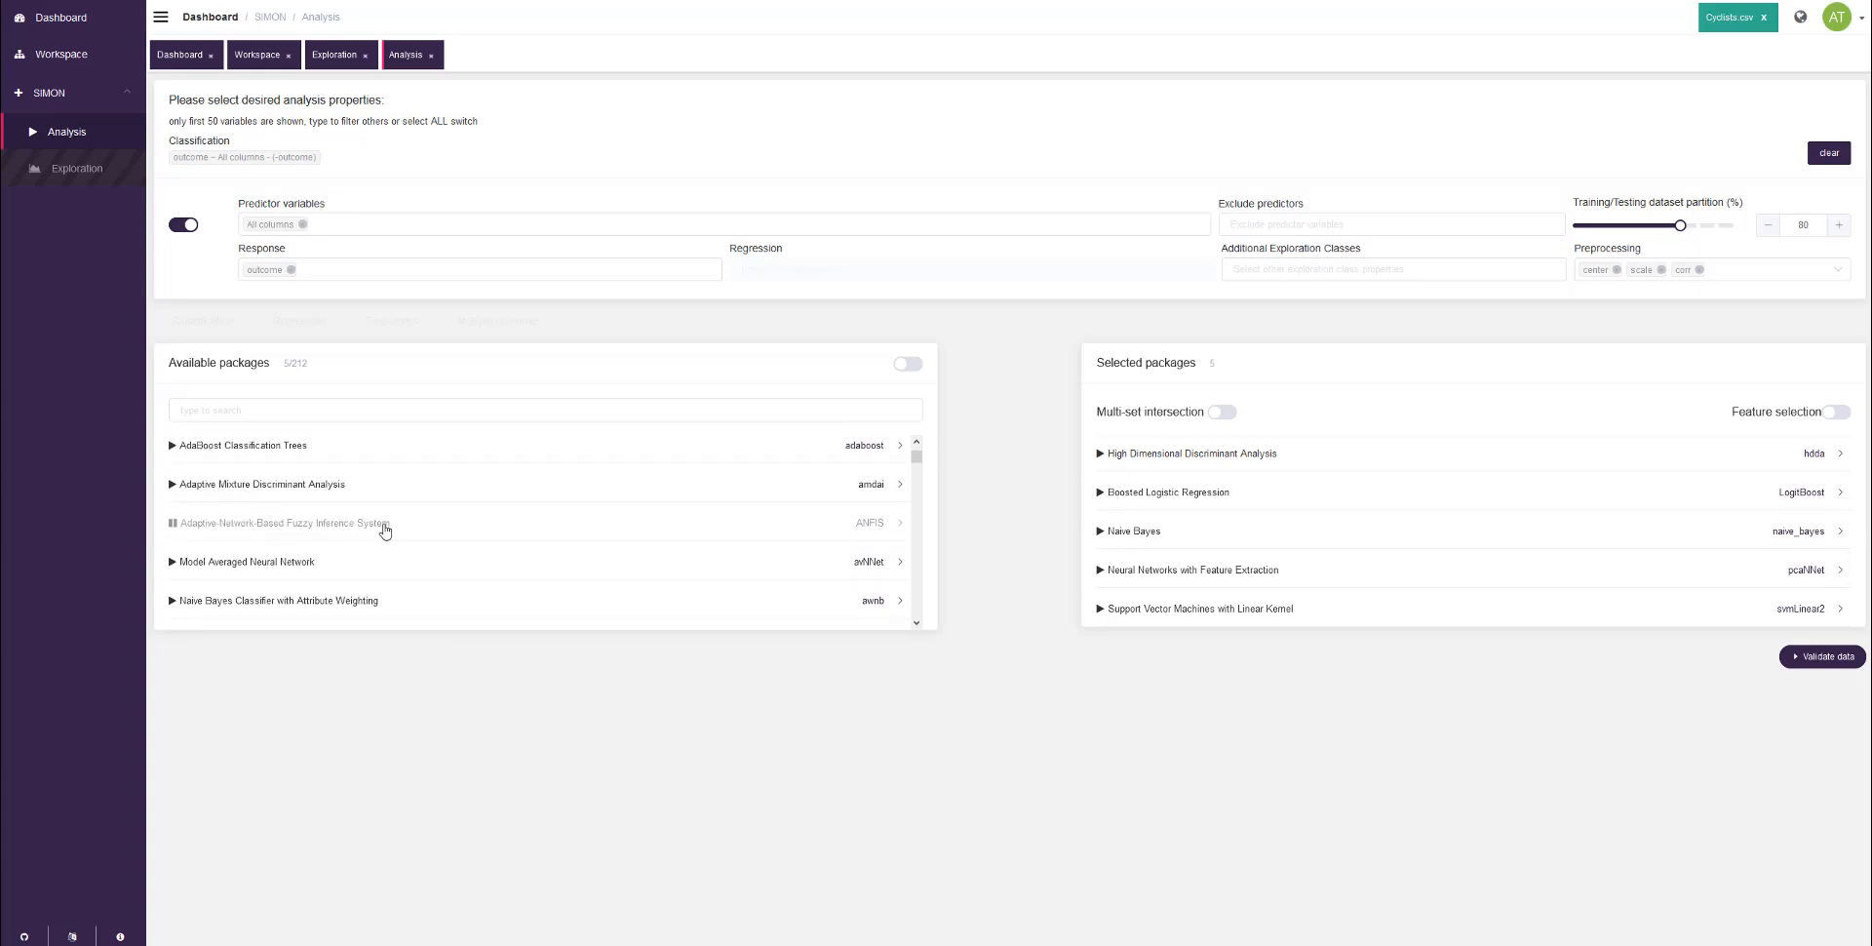
pyautogui.scroll(-1, 392, 526)
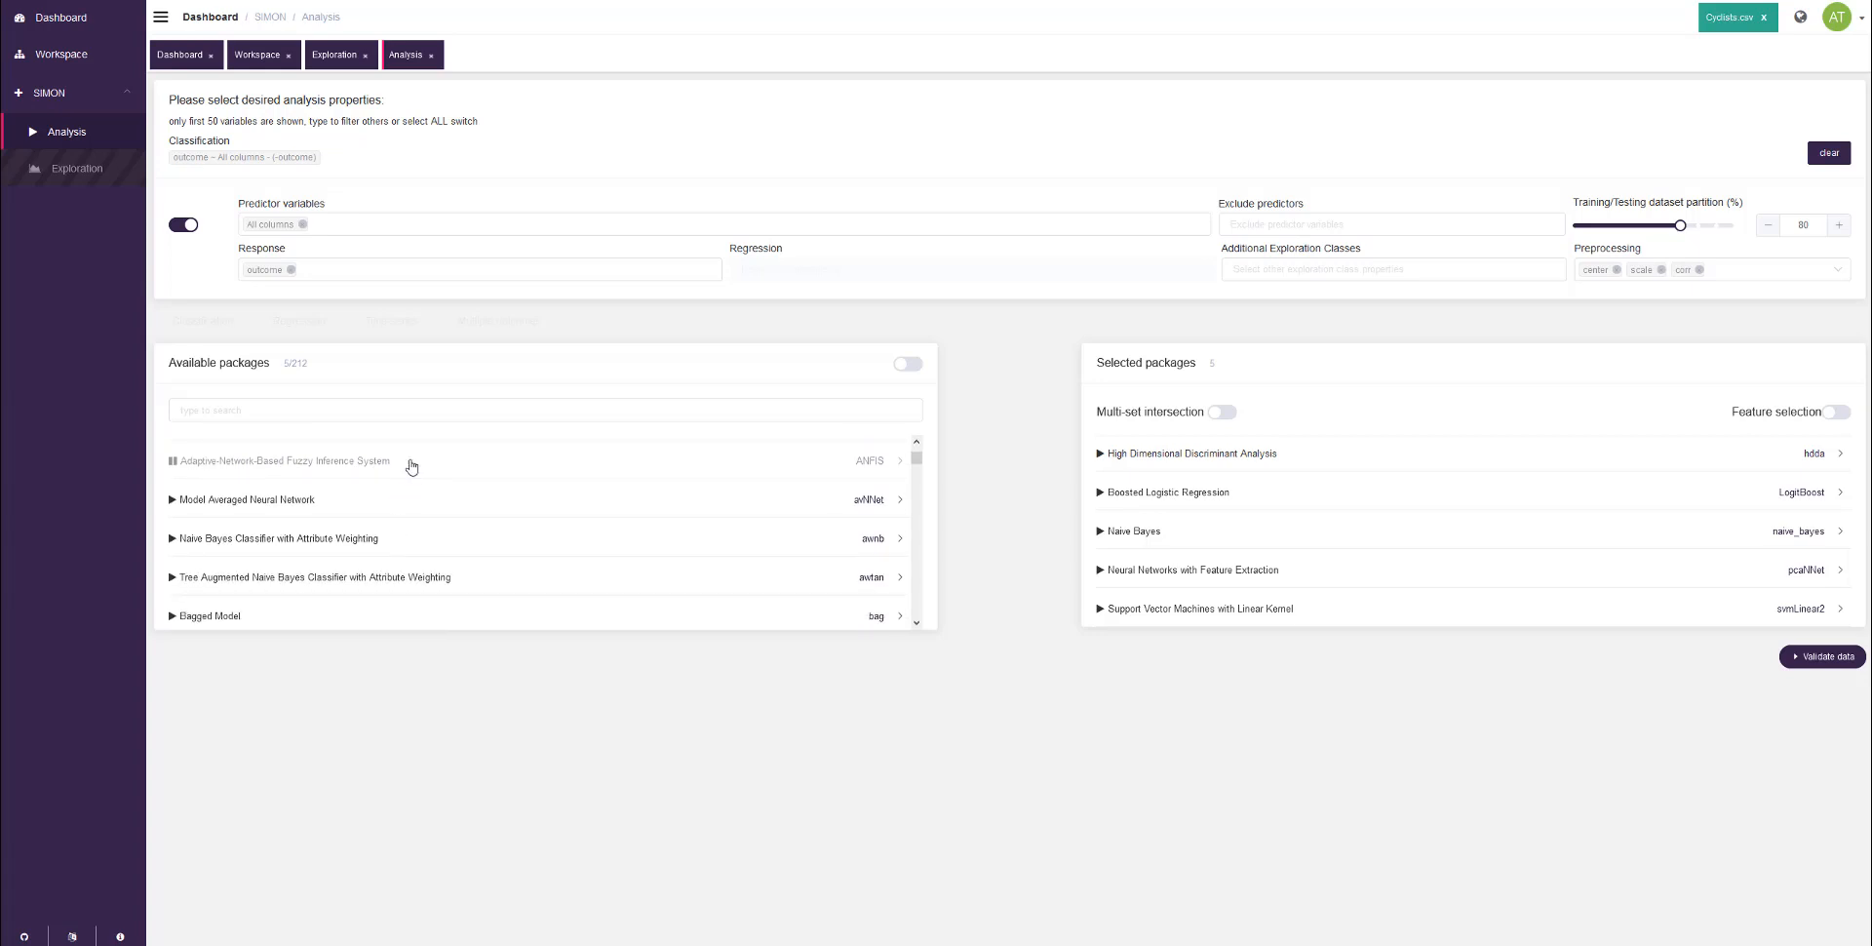
pyautogui.scroll(-1, 441, 496)
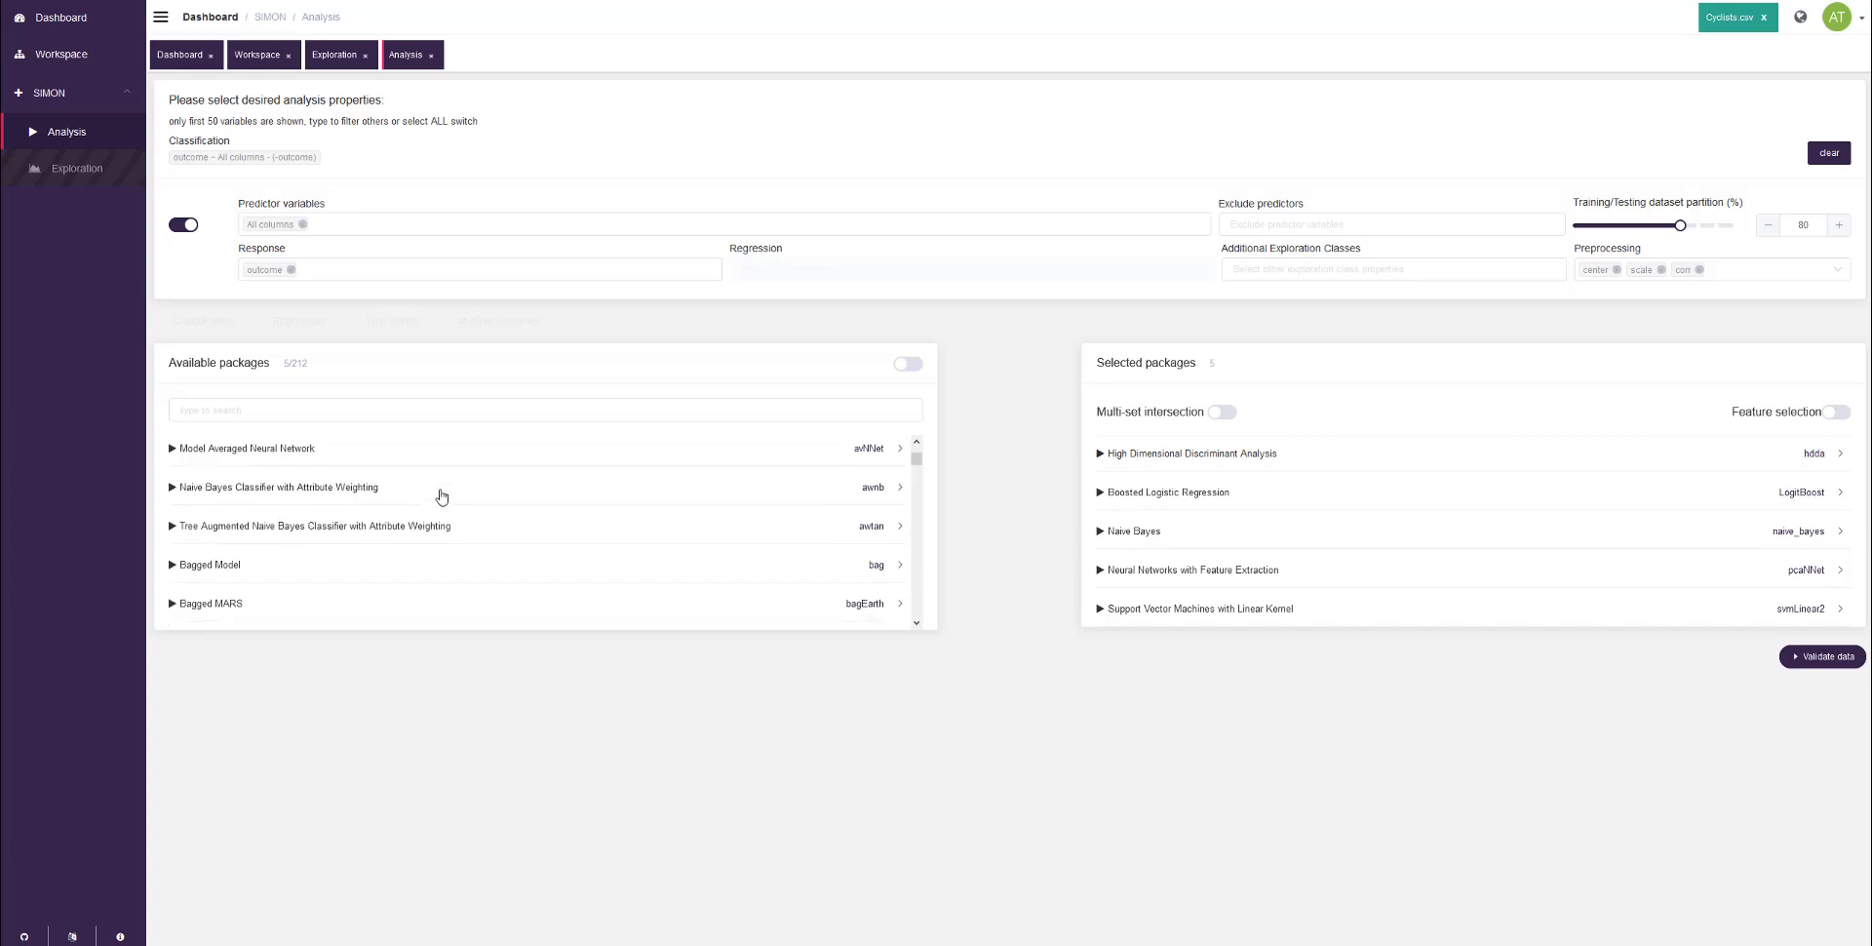
pyautogui.scroll(-2, 439, 499)
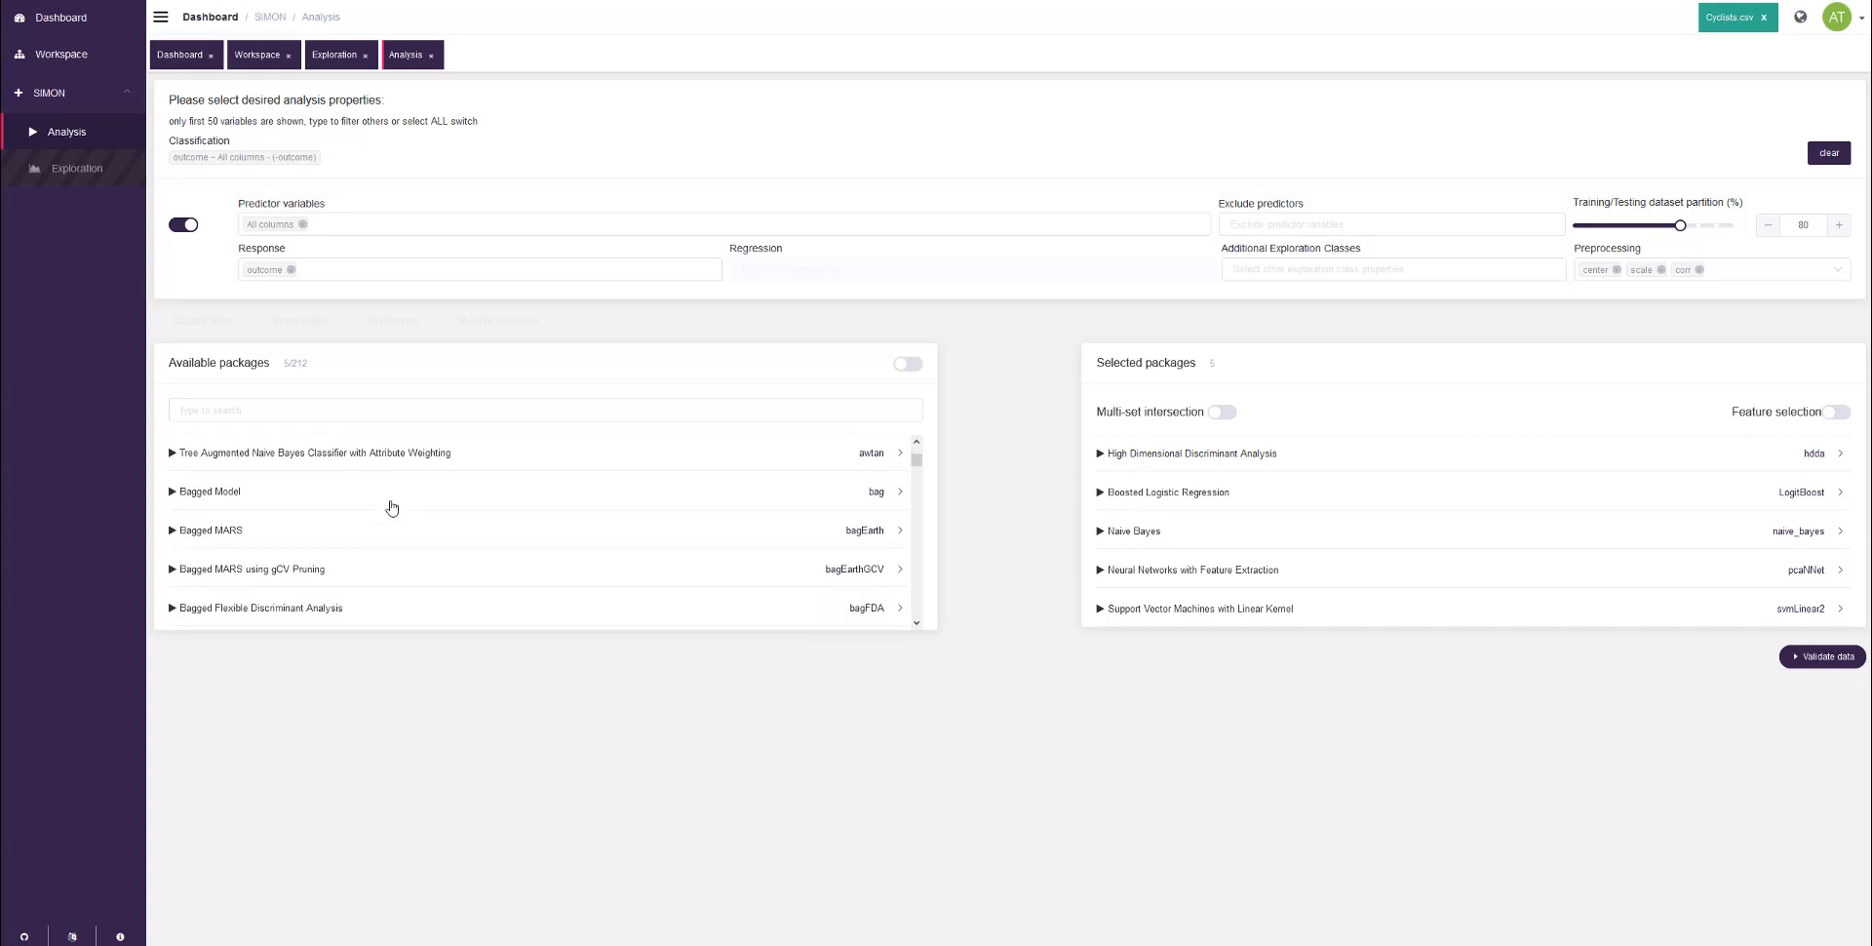
pyautogui.scroll(-2, 239, 509)
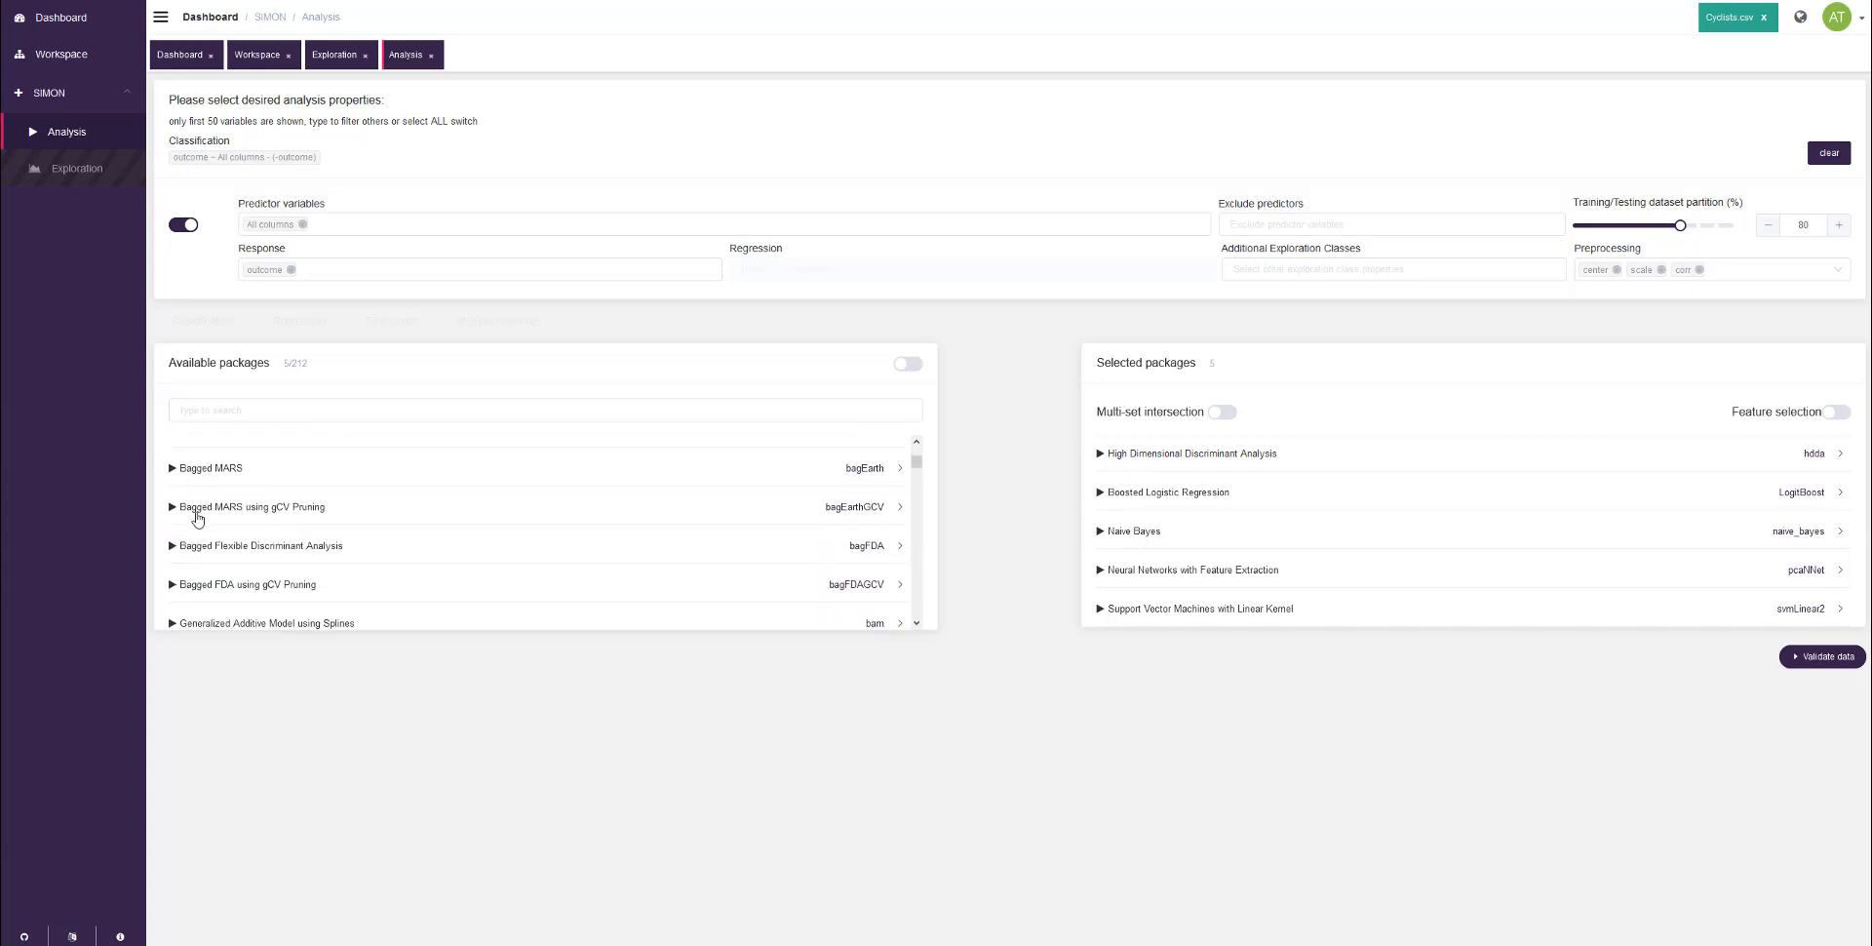
pyautogui.scroll(-5, 197, 518)
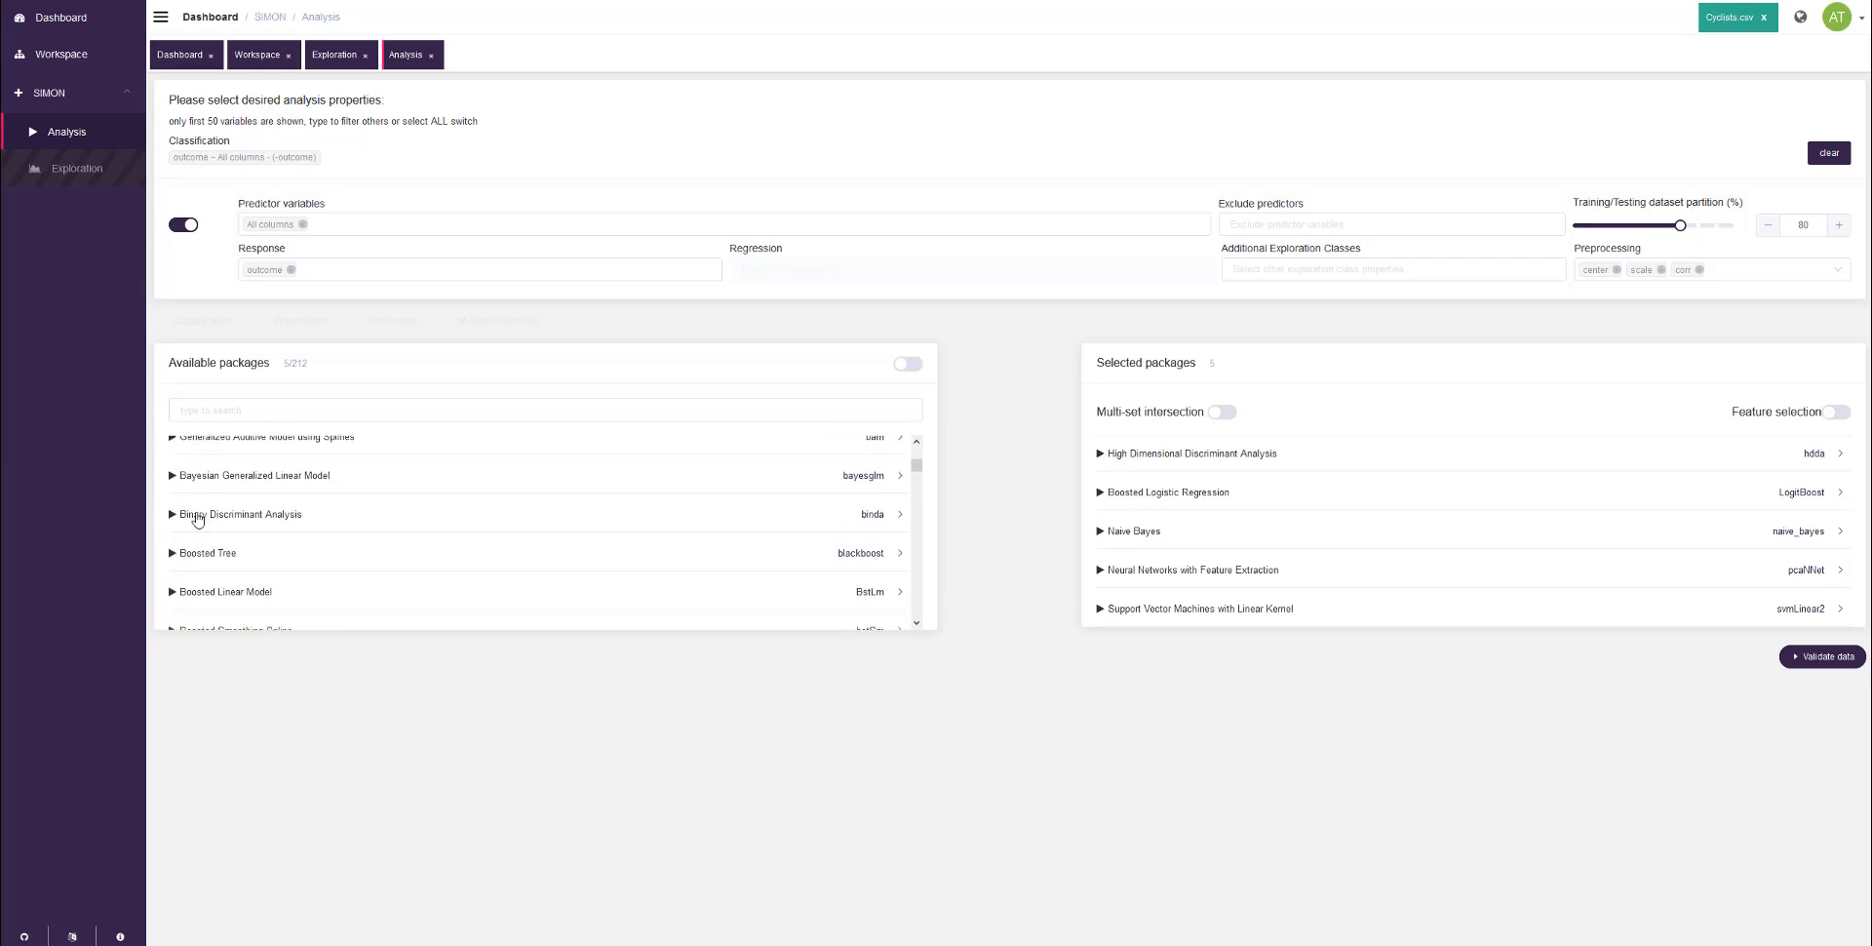
pyautogui.scroll(-2, 197, 518)
# Step: Inspect the details of the Boosted Tree (blackboost) package and add it to the selected packages
pyautogui.click(163, 493)
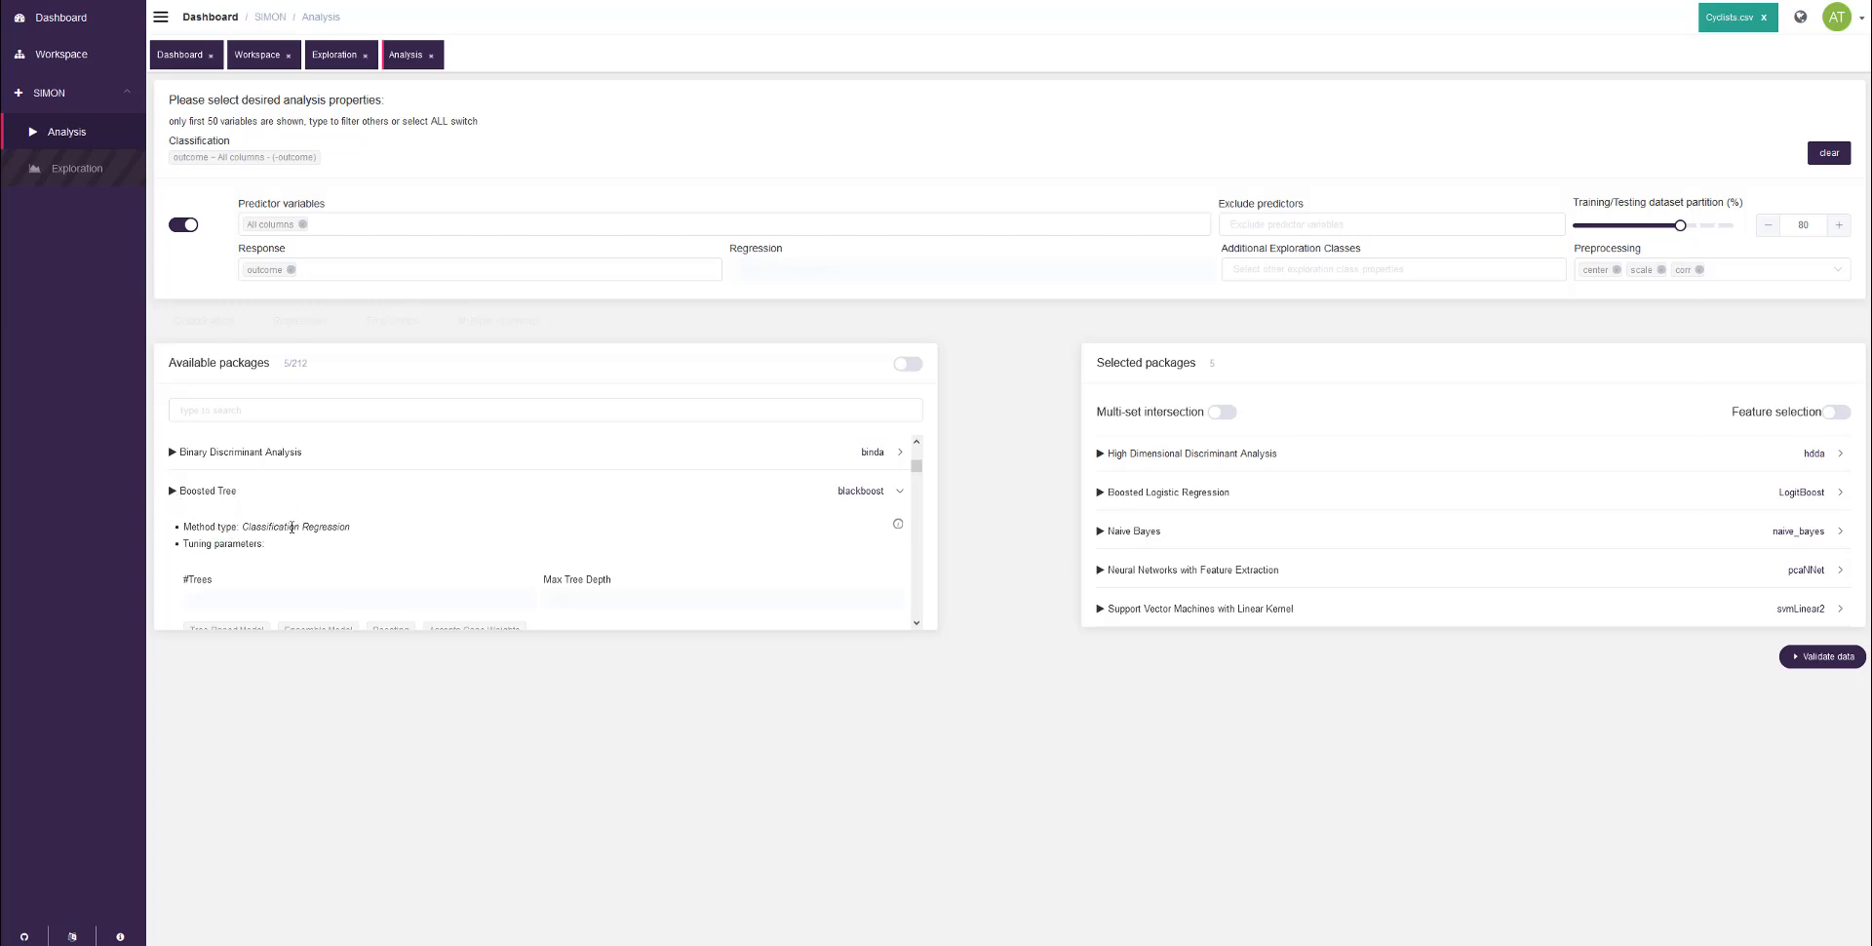
pyautogui.scroll(-1, 430, 512)
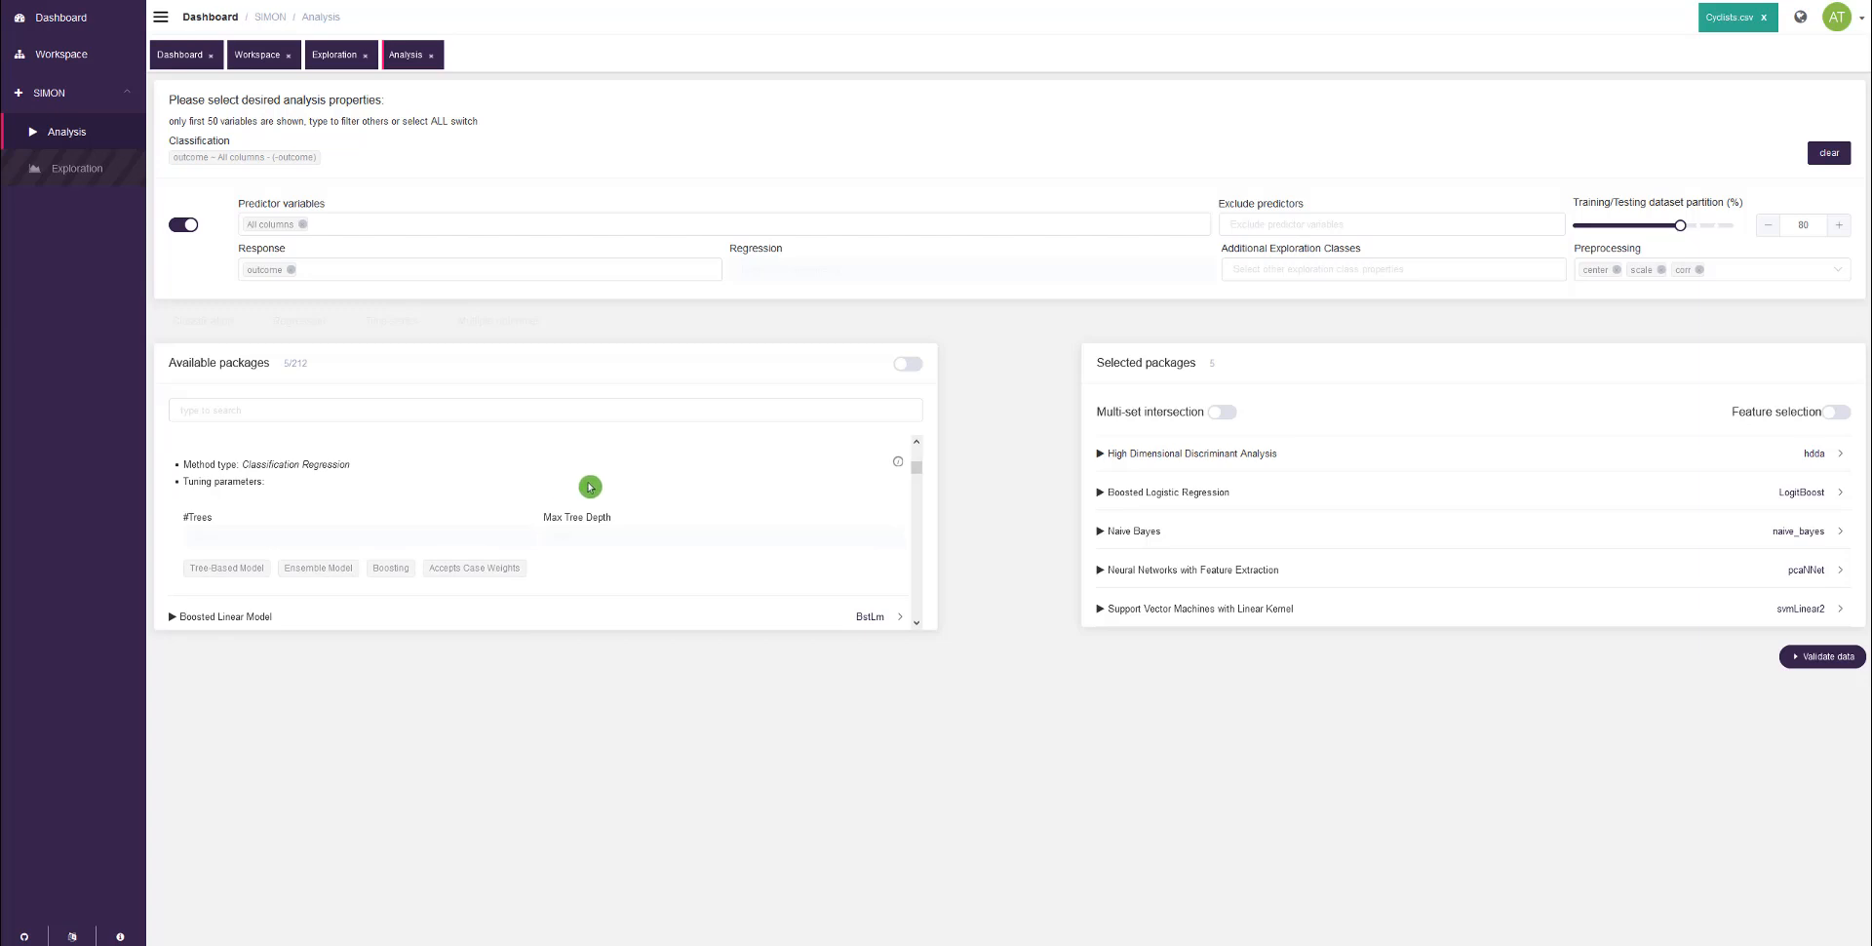
pyautogui.scroll(1, 634, 487)
pyautogui.scroll(-1, 705, 493)
pyautogui.moveTo(898, 464)
pyautogui.scroll(1, 293, 517)
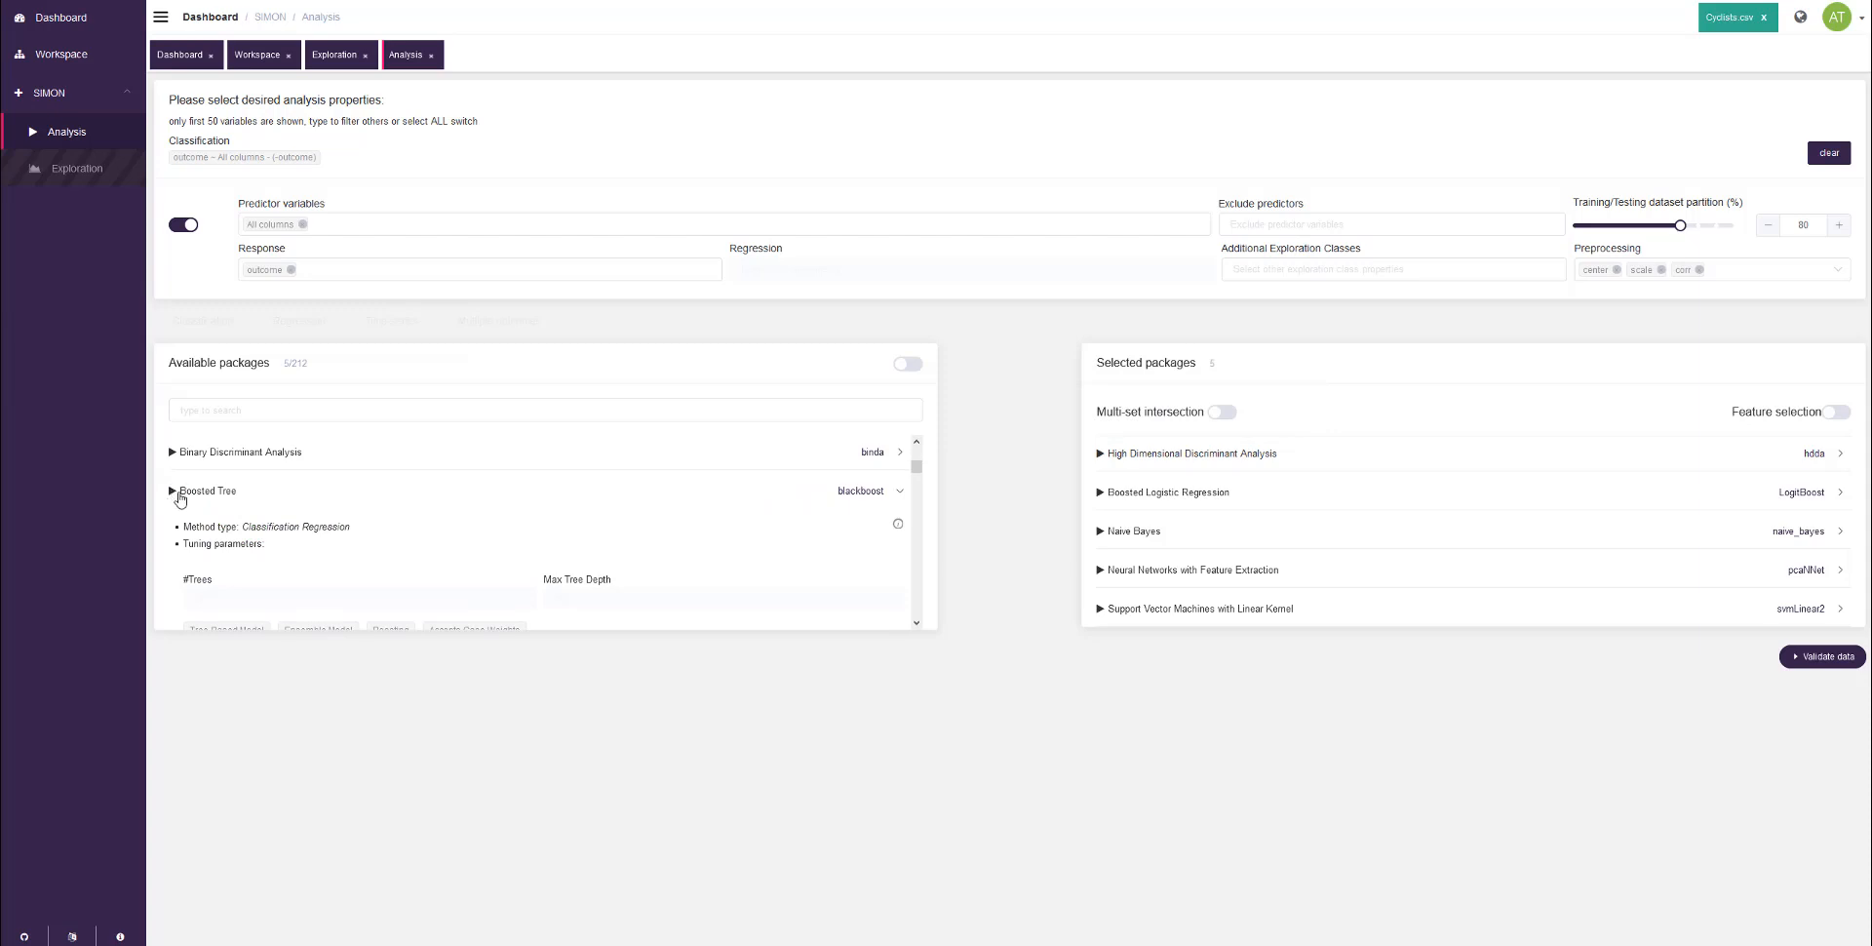
pyautogui.moveTo(208, 495); pyautogui.dragTo(1303, 503)
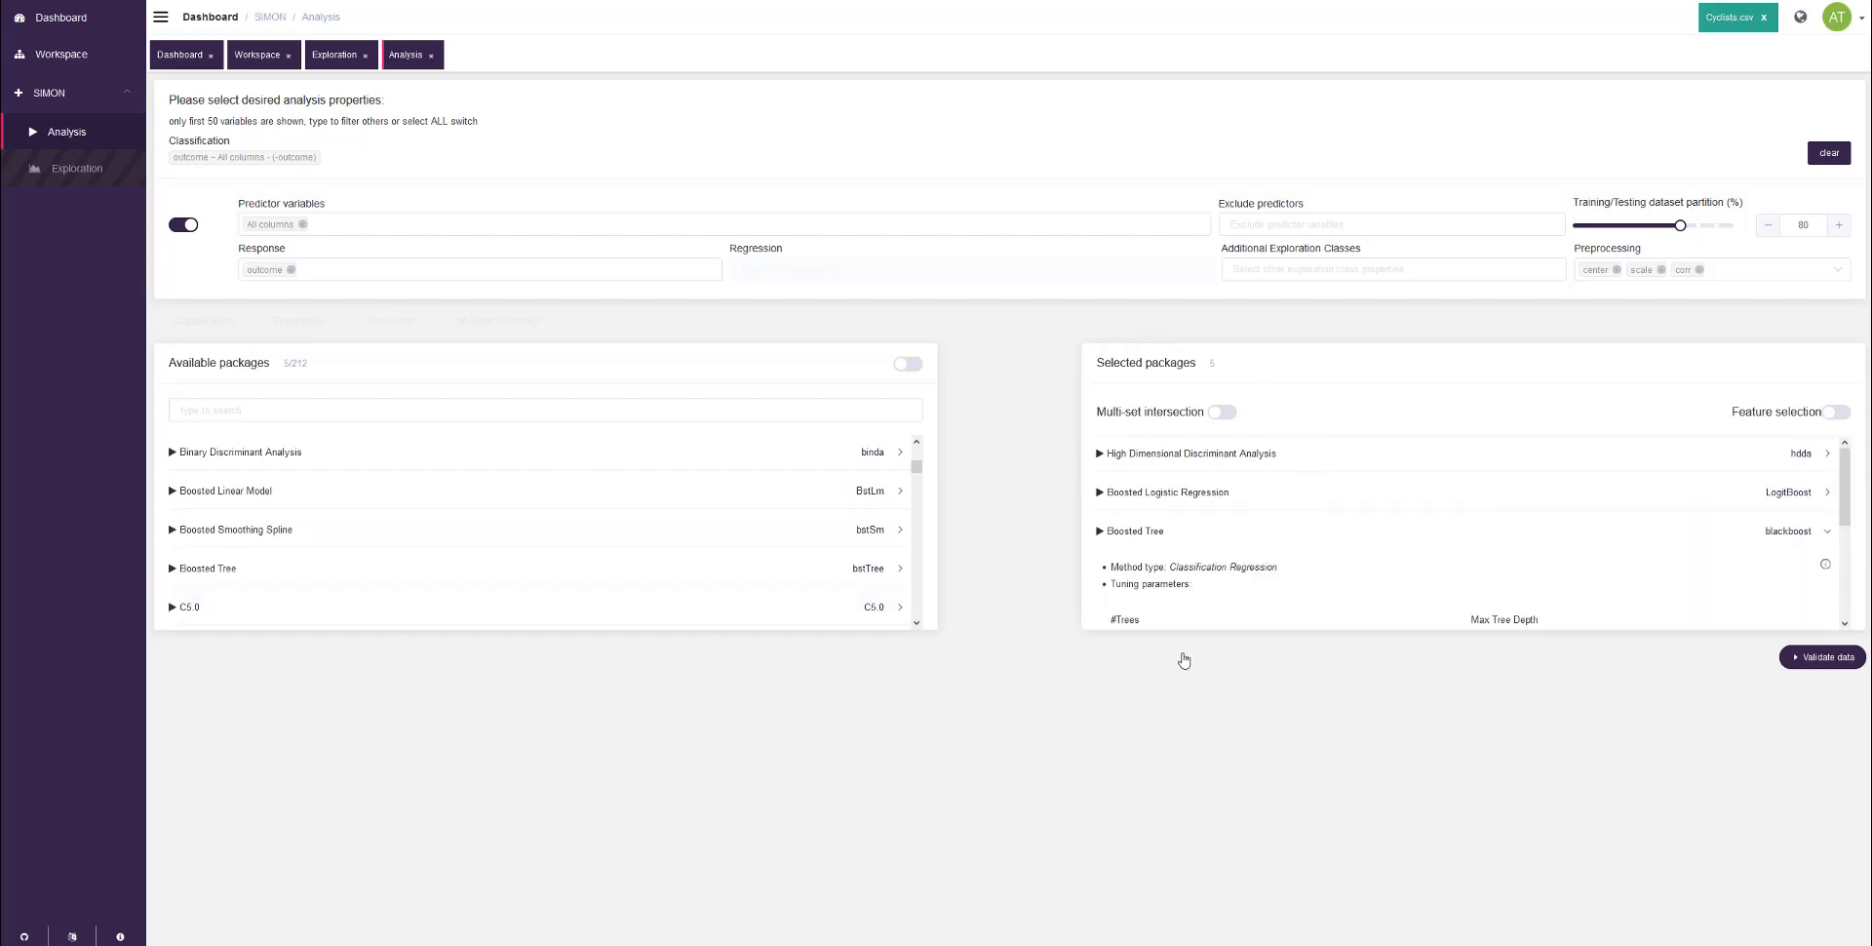
pyautogui.click(1098, 533)
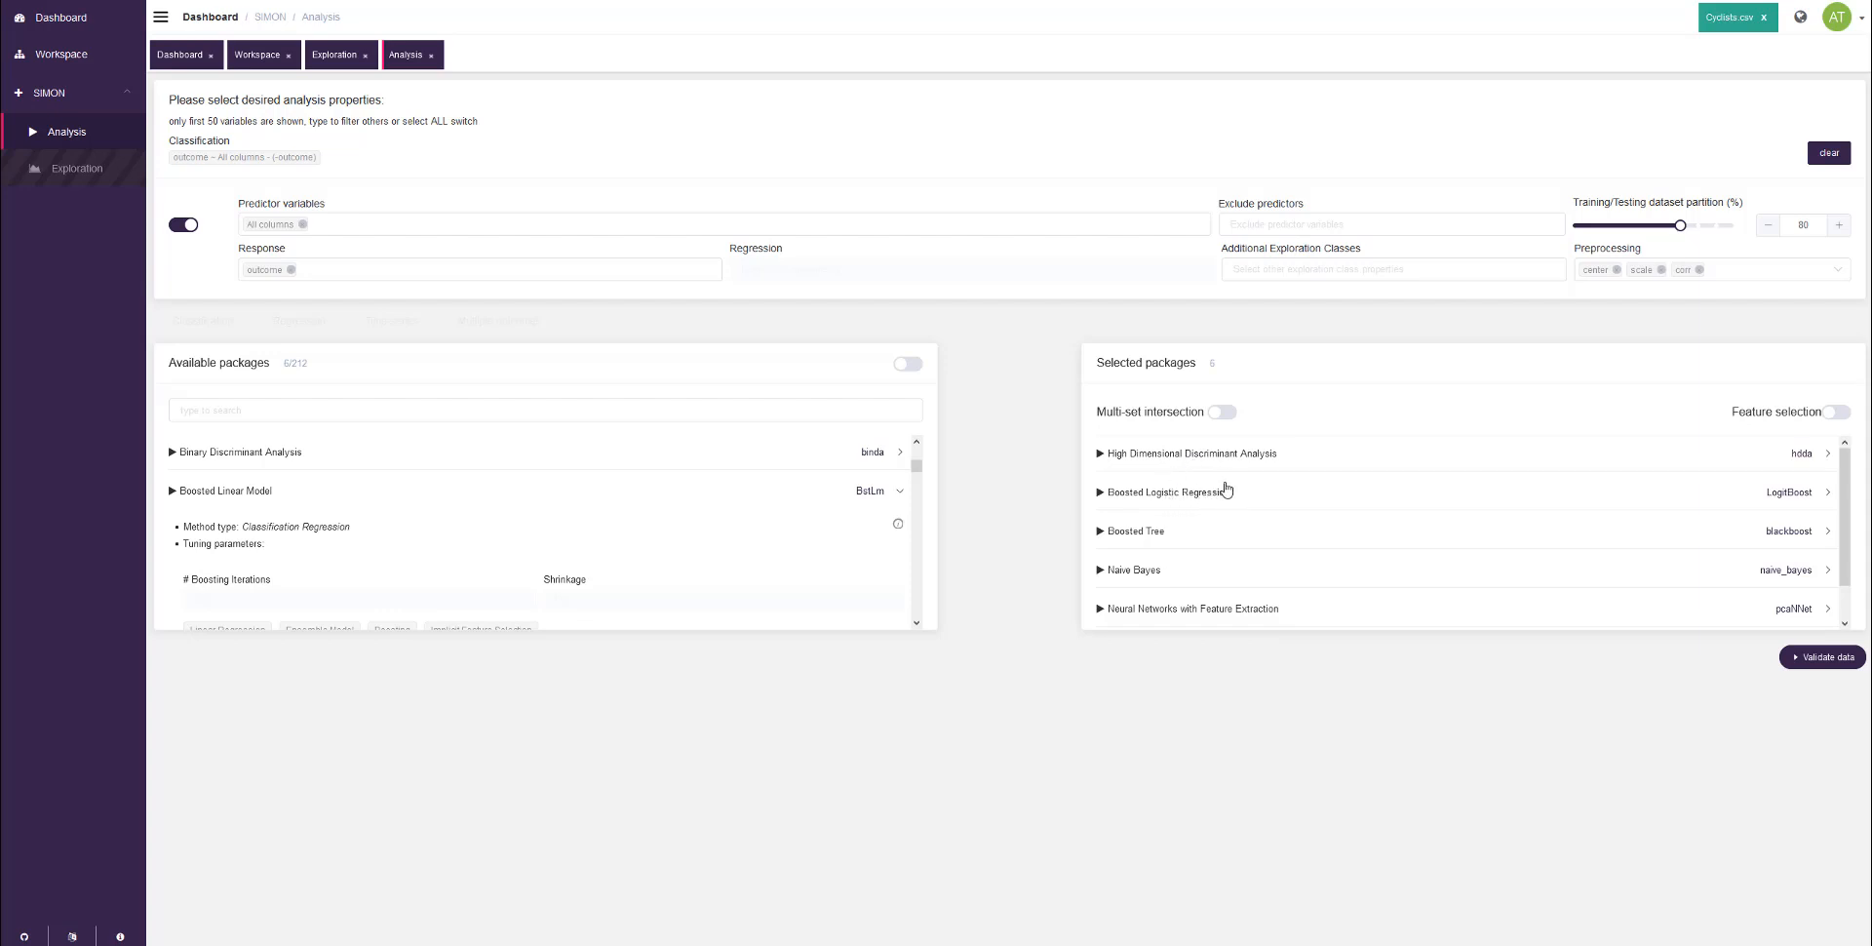
# Step: Remove Boosted Logistic Regression (LogitBoost) from the selected packages by returning it to the available ones
pyautogui.moveTo(1226, 489); pyautogui.dragTo(611, 522)
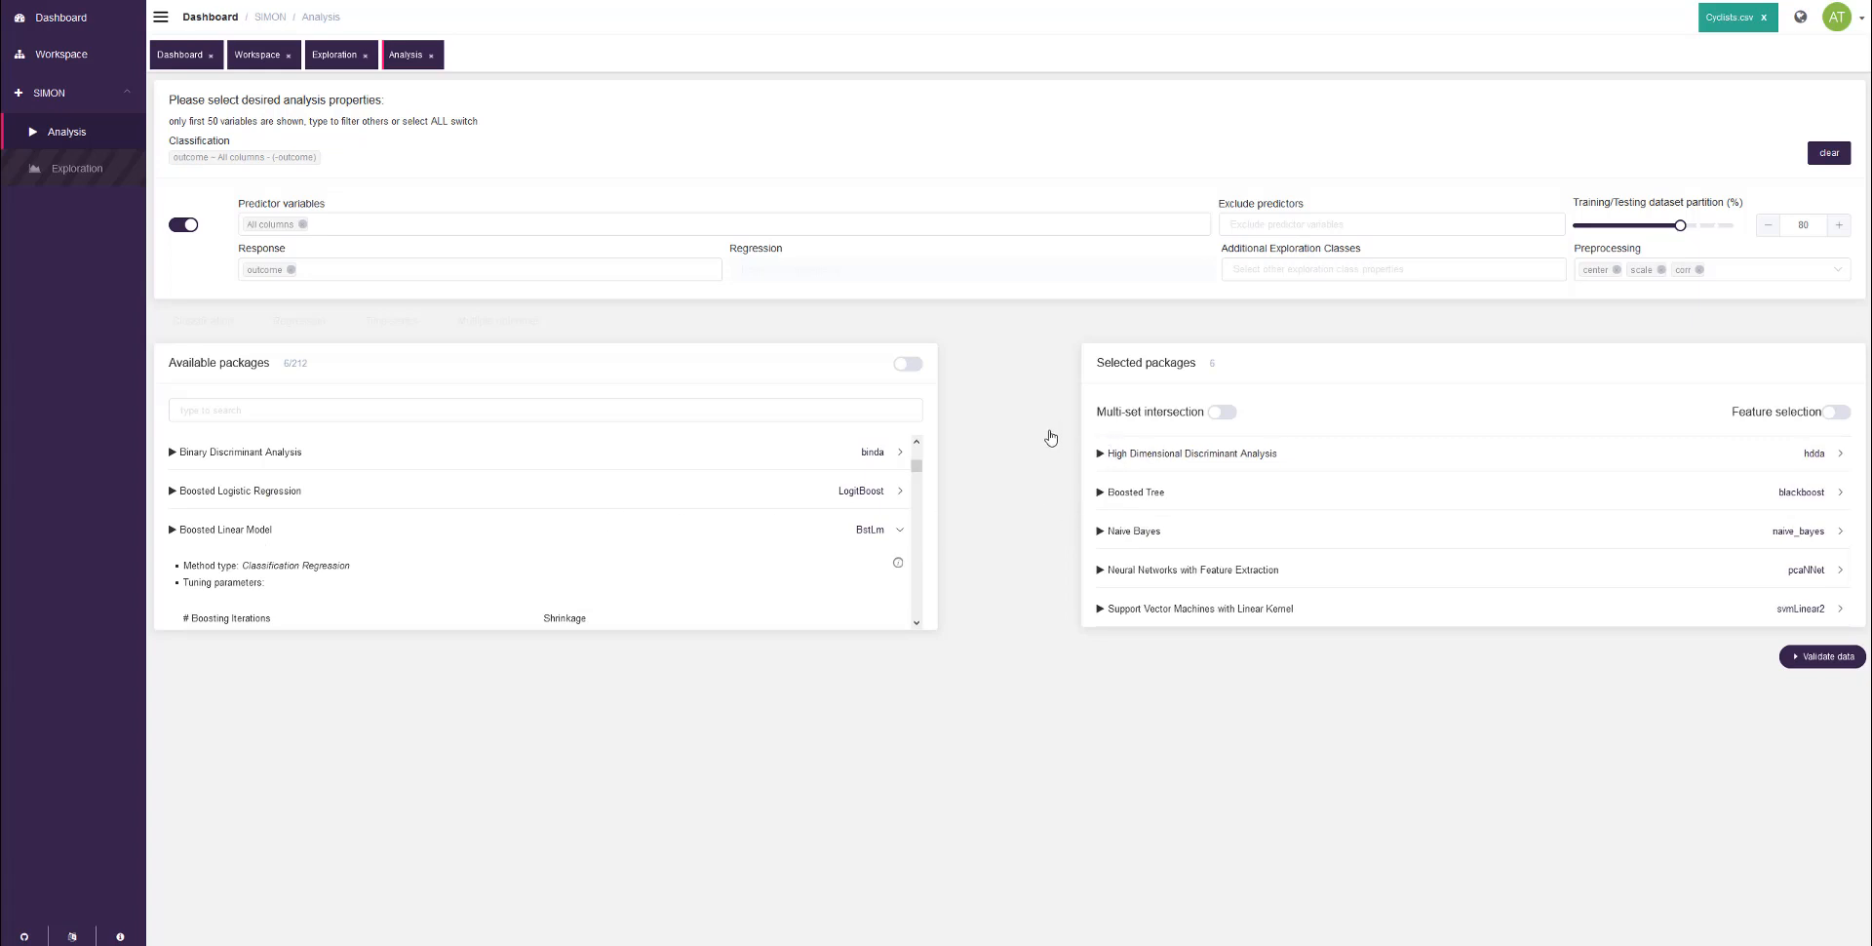
pyautogui.moveTo(1212, 379)
pyautogui.mouseDown()
pyautogui.moveTo(1212, 343)
pyautogui.moveTo(1228, 380)
pyautogui.moveTo(1155, 467)
pyautogui.mouseUp()
pyautogui.click(1155, 598)
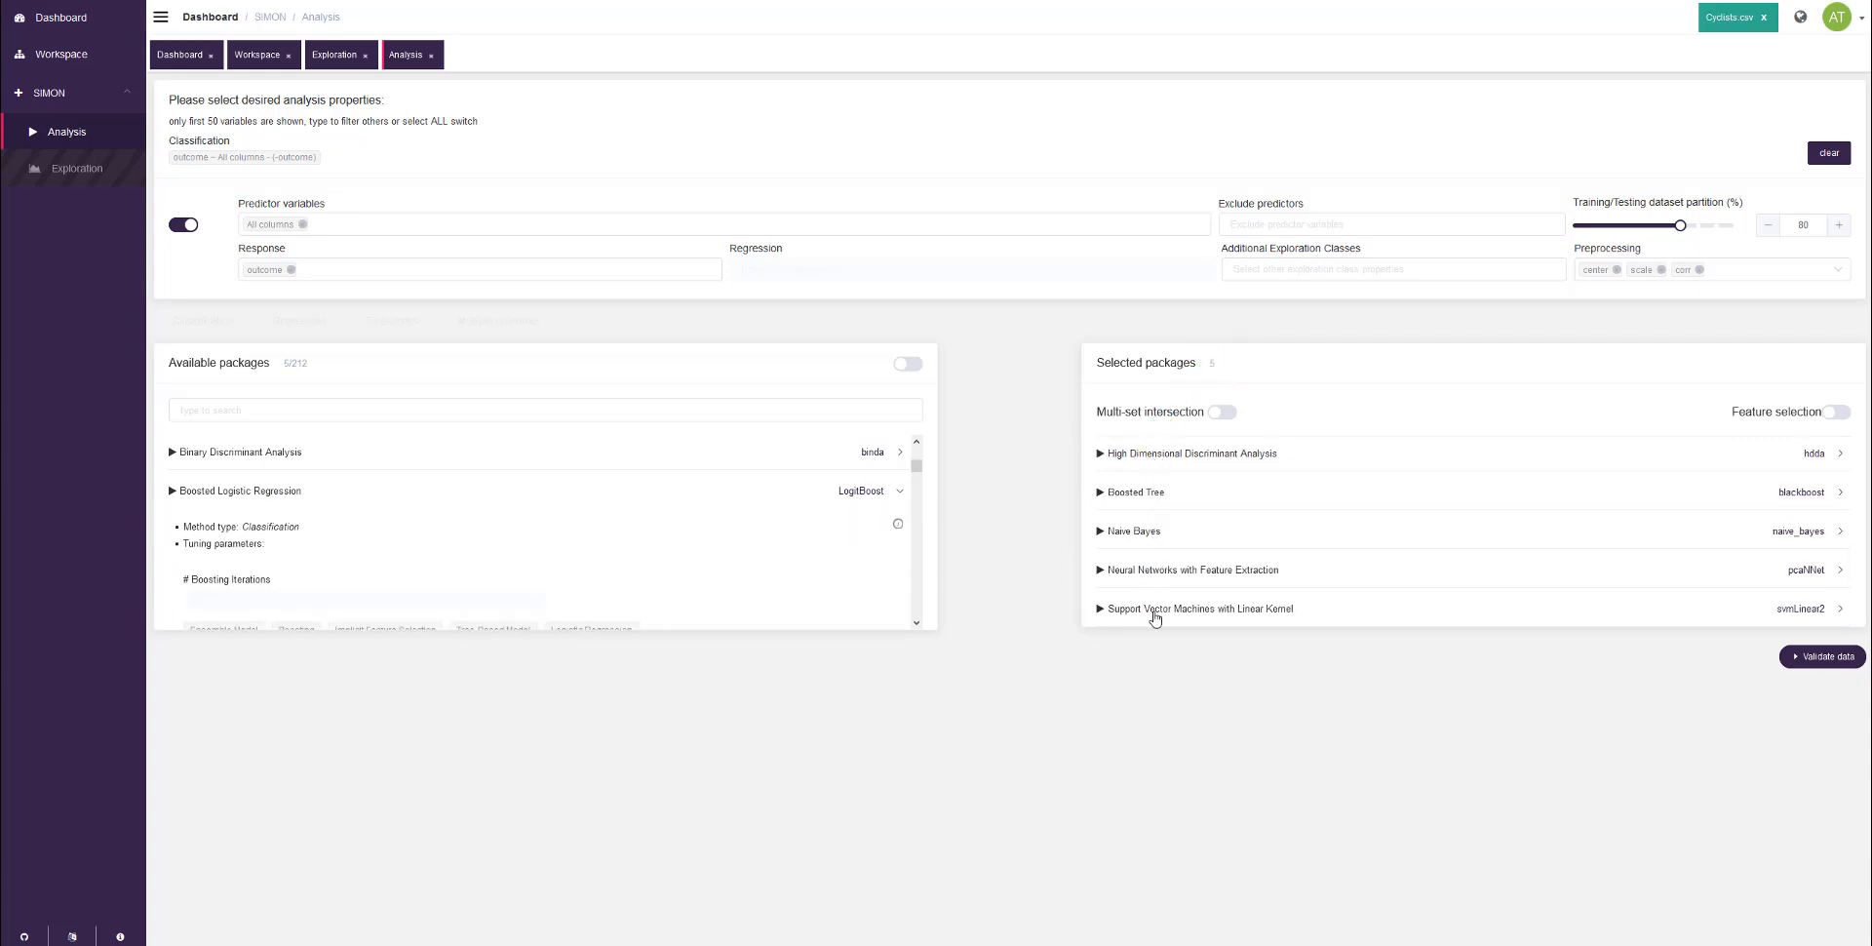
pyautogui.moveTo(1071, 607); pyautogui.dragTo(1079, 426)
pyautogui.moveTo(1078, 428)
pyautogui.mouseDown()
pyautogui.moveTo(951, 352)
pyautogui.moveTo(936, 384)
pyautogui.mouseUp()
# Step: Search the available packages for "rf" and add Random Forest (rf) to the selected packages
pyautogui.click(259, 412)
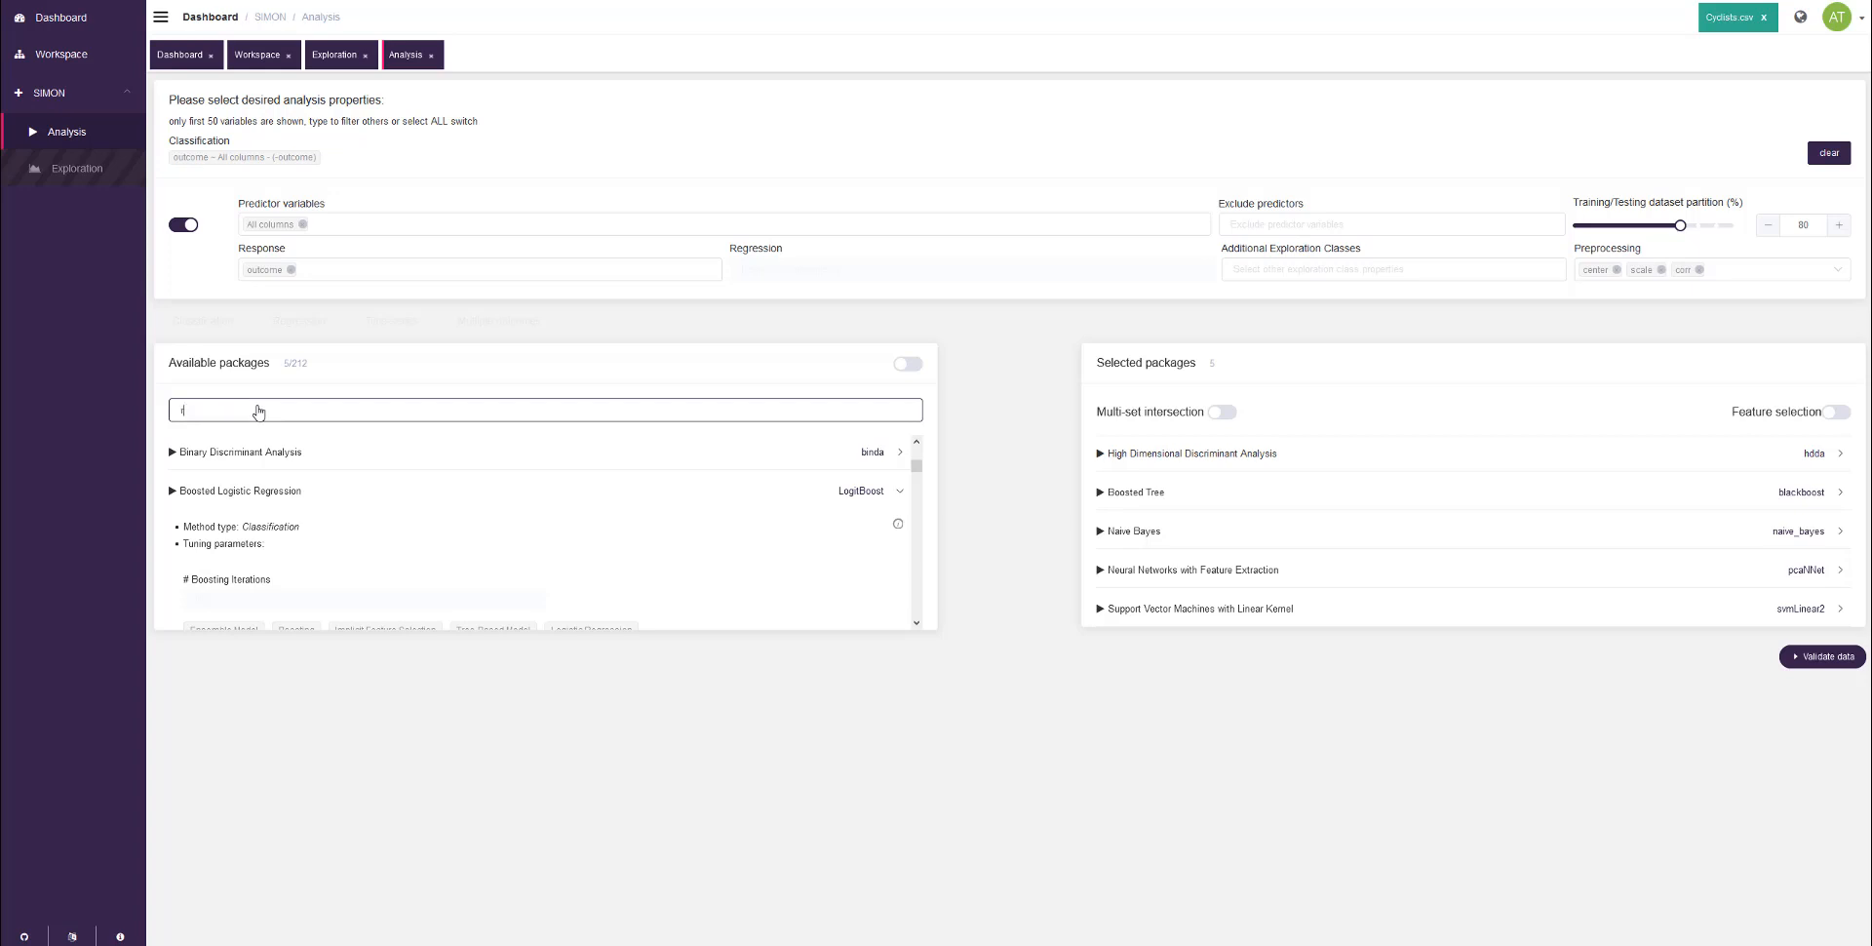
pyautogui.write('rf')
pyautogui.press('BackSpace')
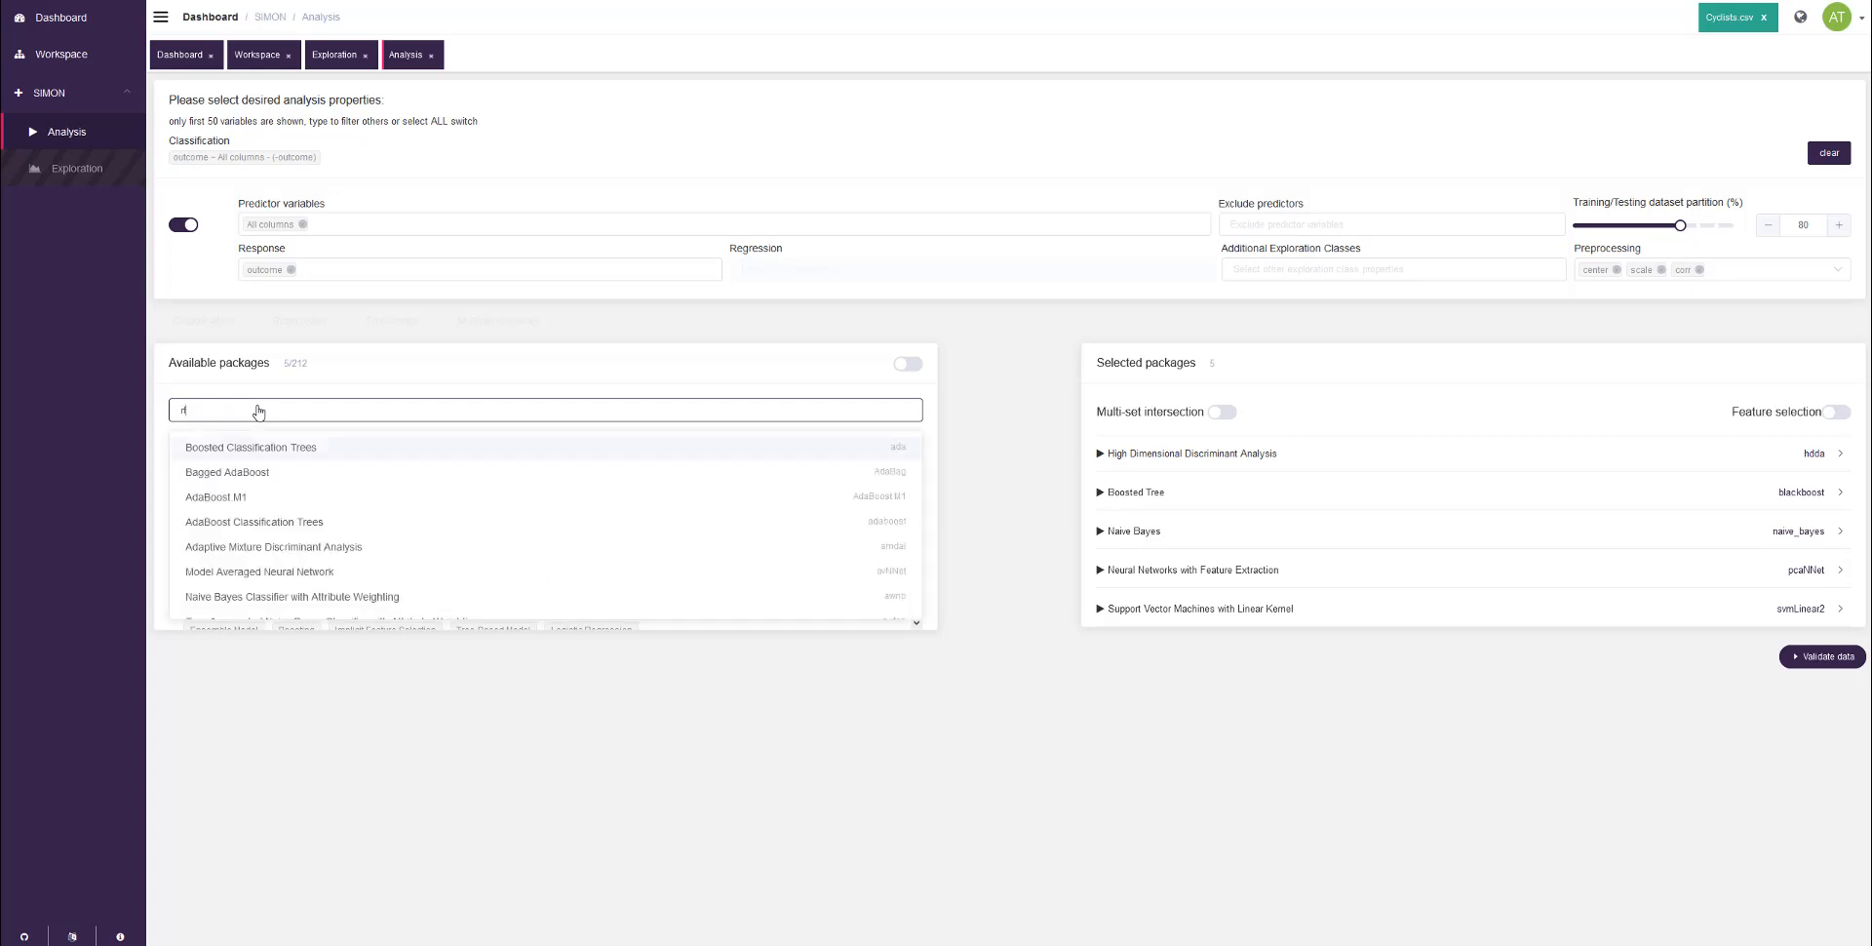
pyautogui.write('f')
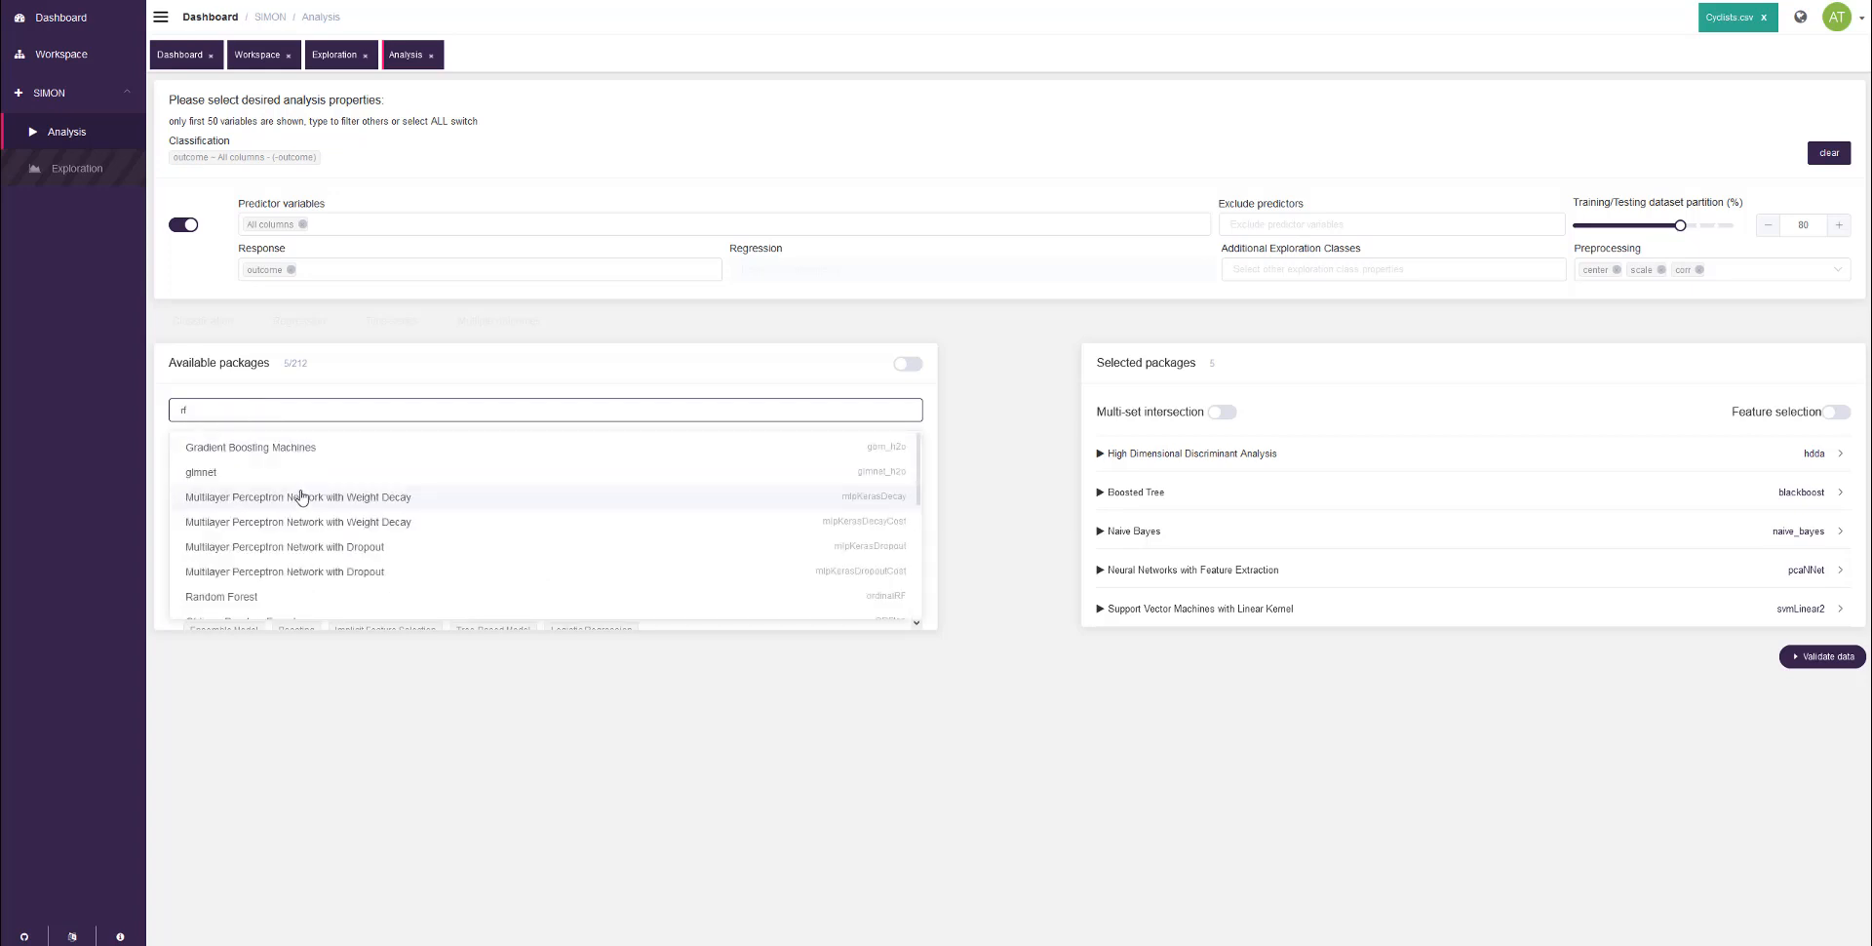
pyautogui.scroll(-3, 302, 497)
pyautogui.scroll(-3, 301, 498)
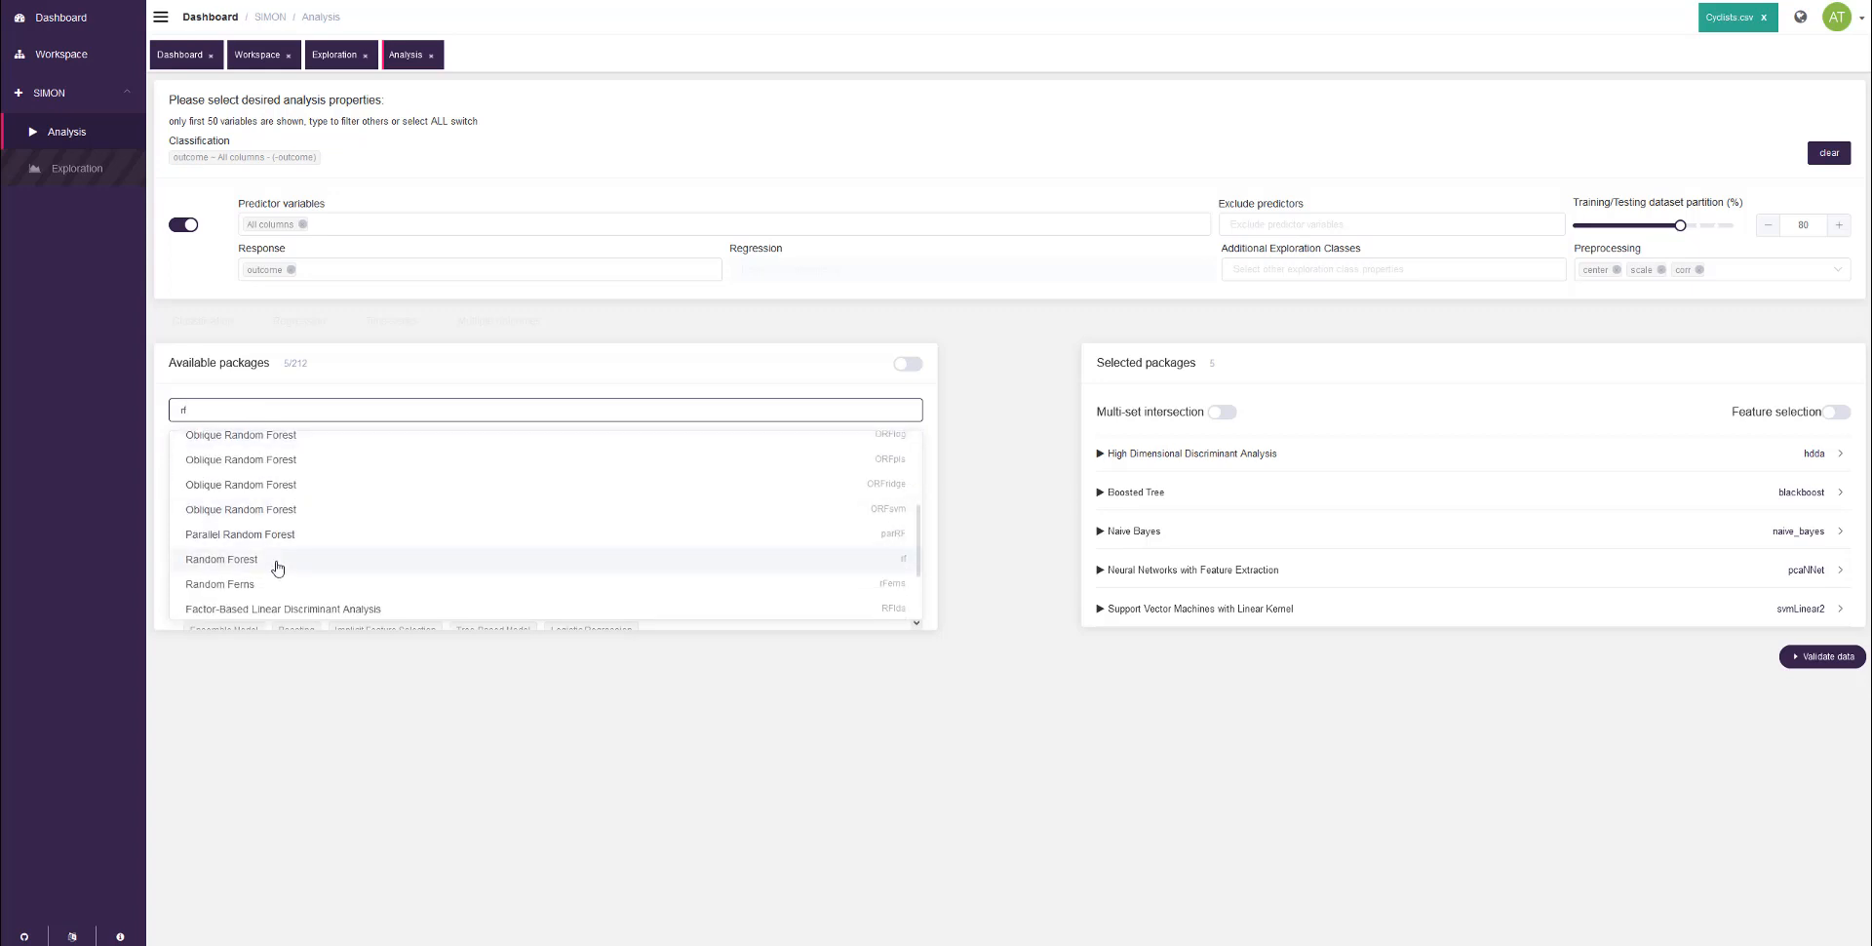
pyautogui.click(278, 568)
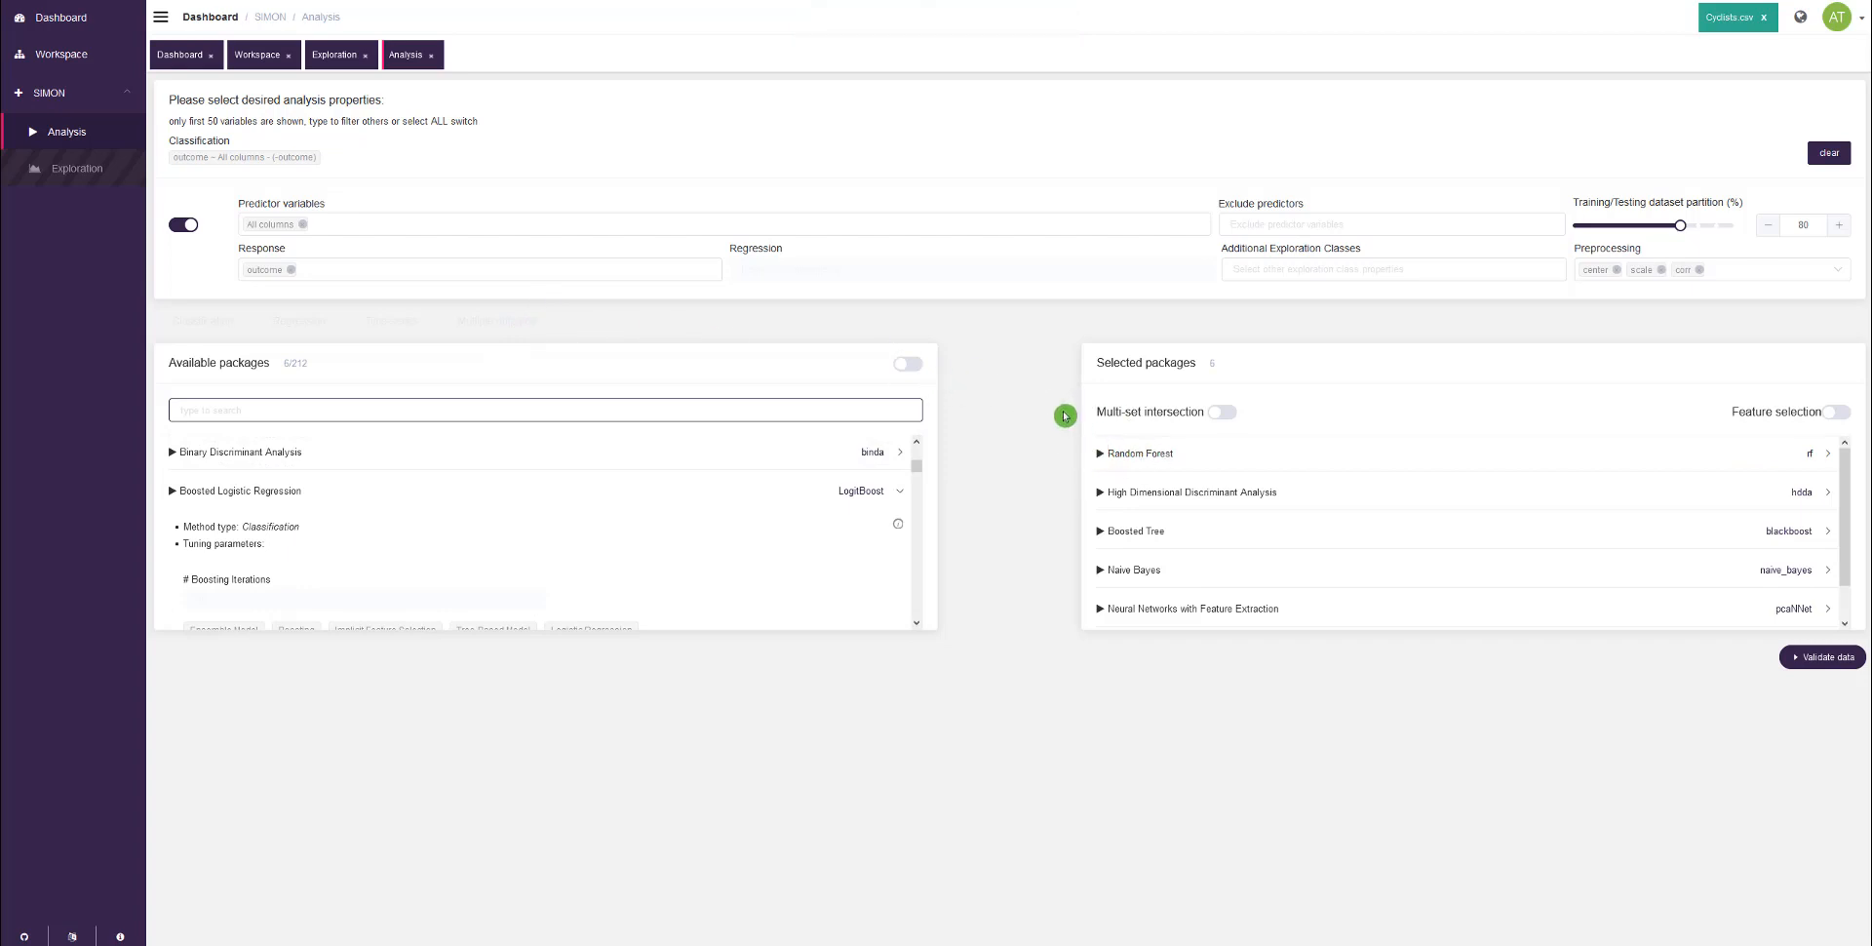
# Step: Select all available packages at once, look over the selected list, and deselect everything again
pyautogui.click(915, 366)
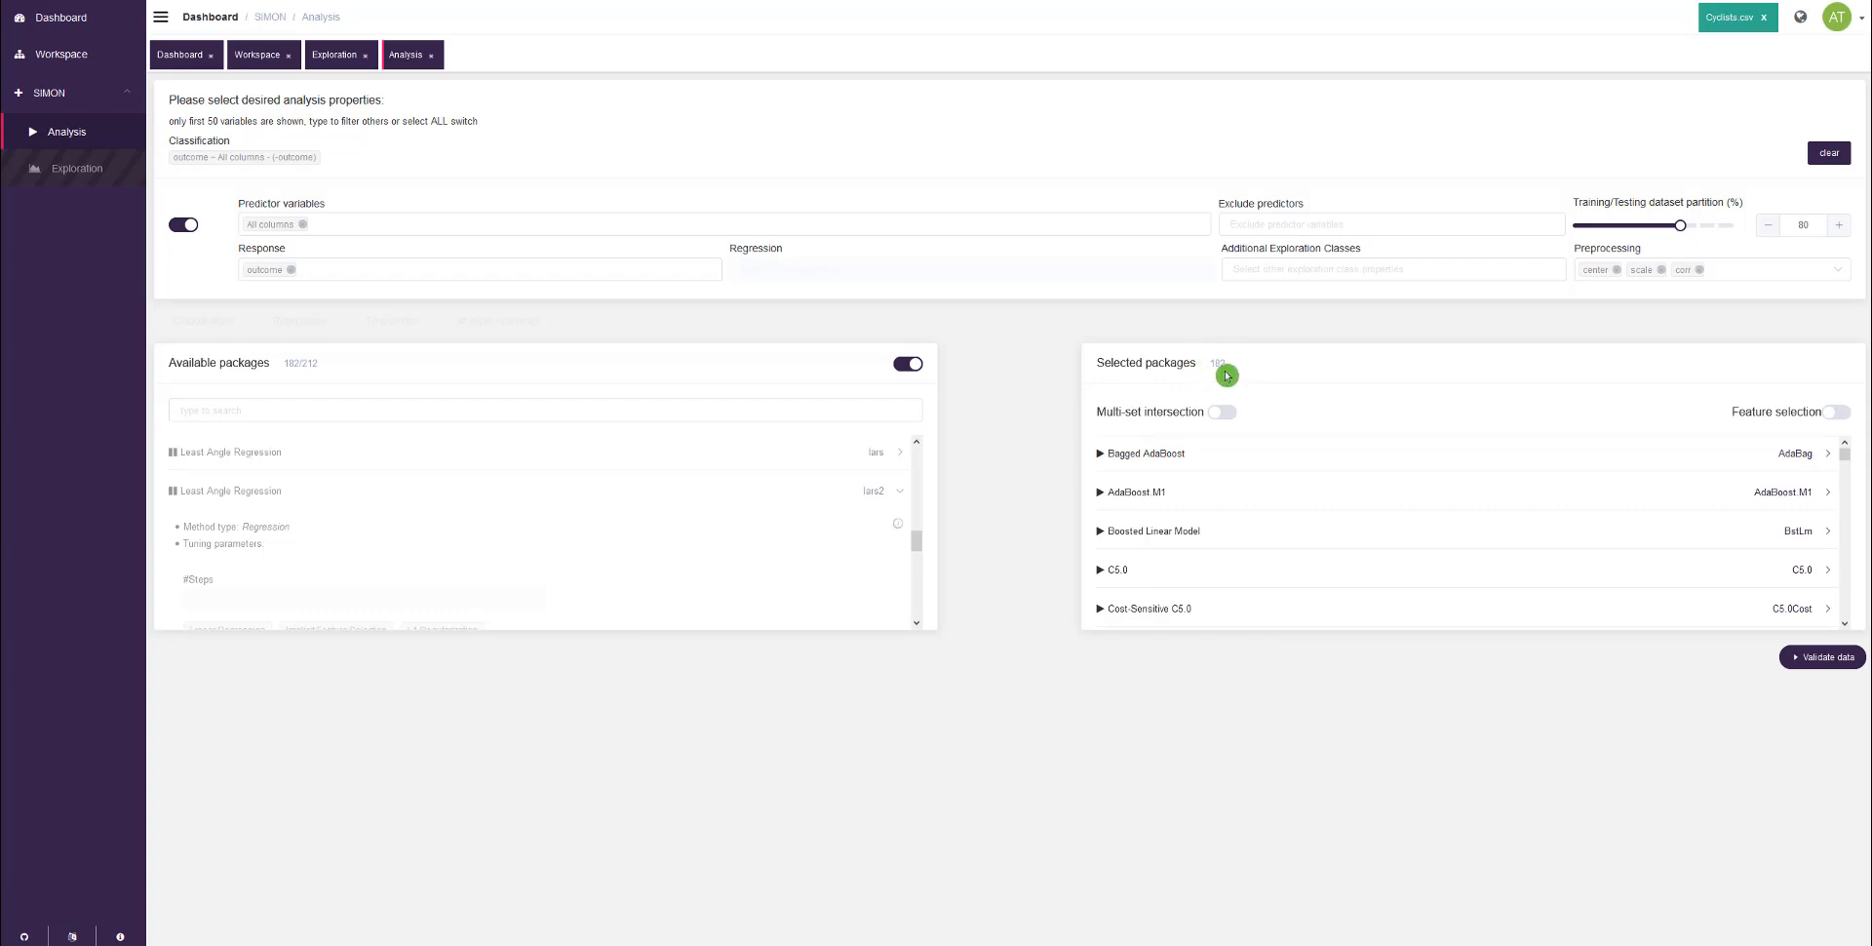
pyautogui.scroll(-3, 1277, 500)
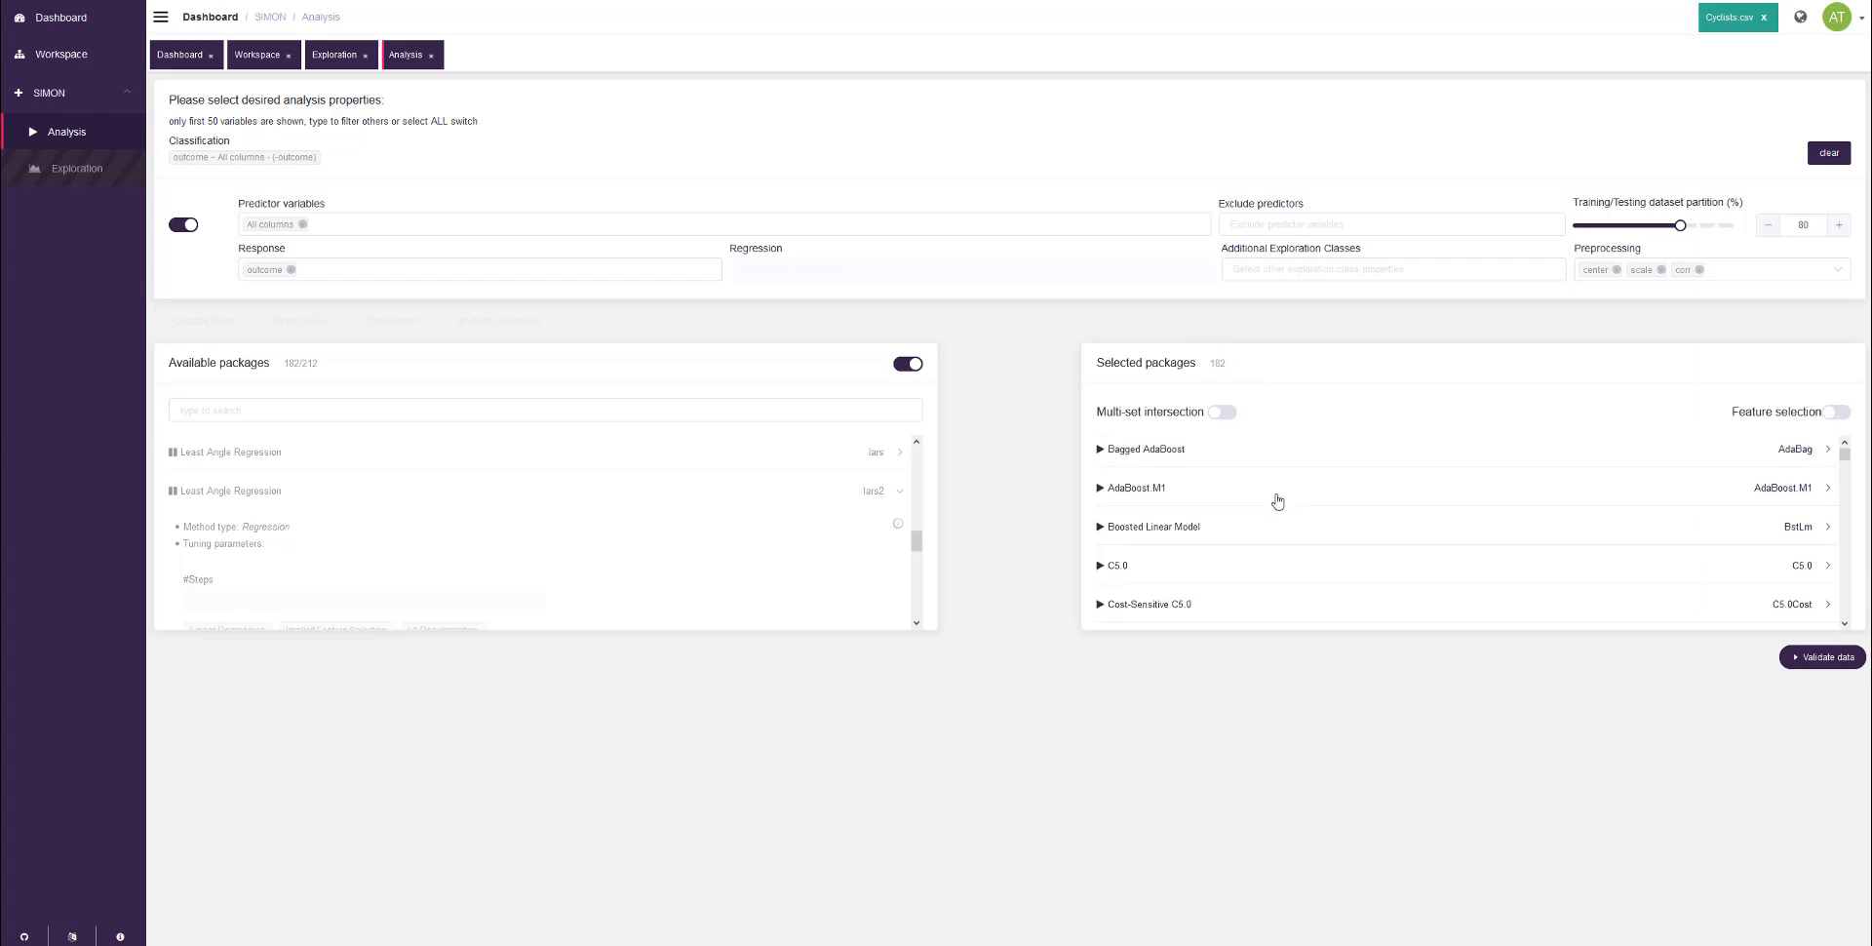
pyautogui.scroll(5, 1275, 498)
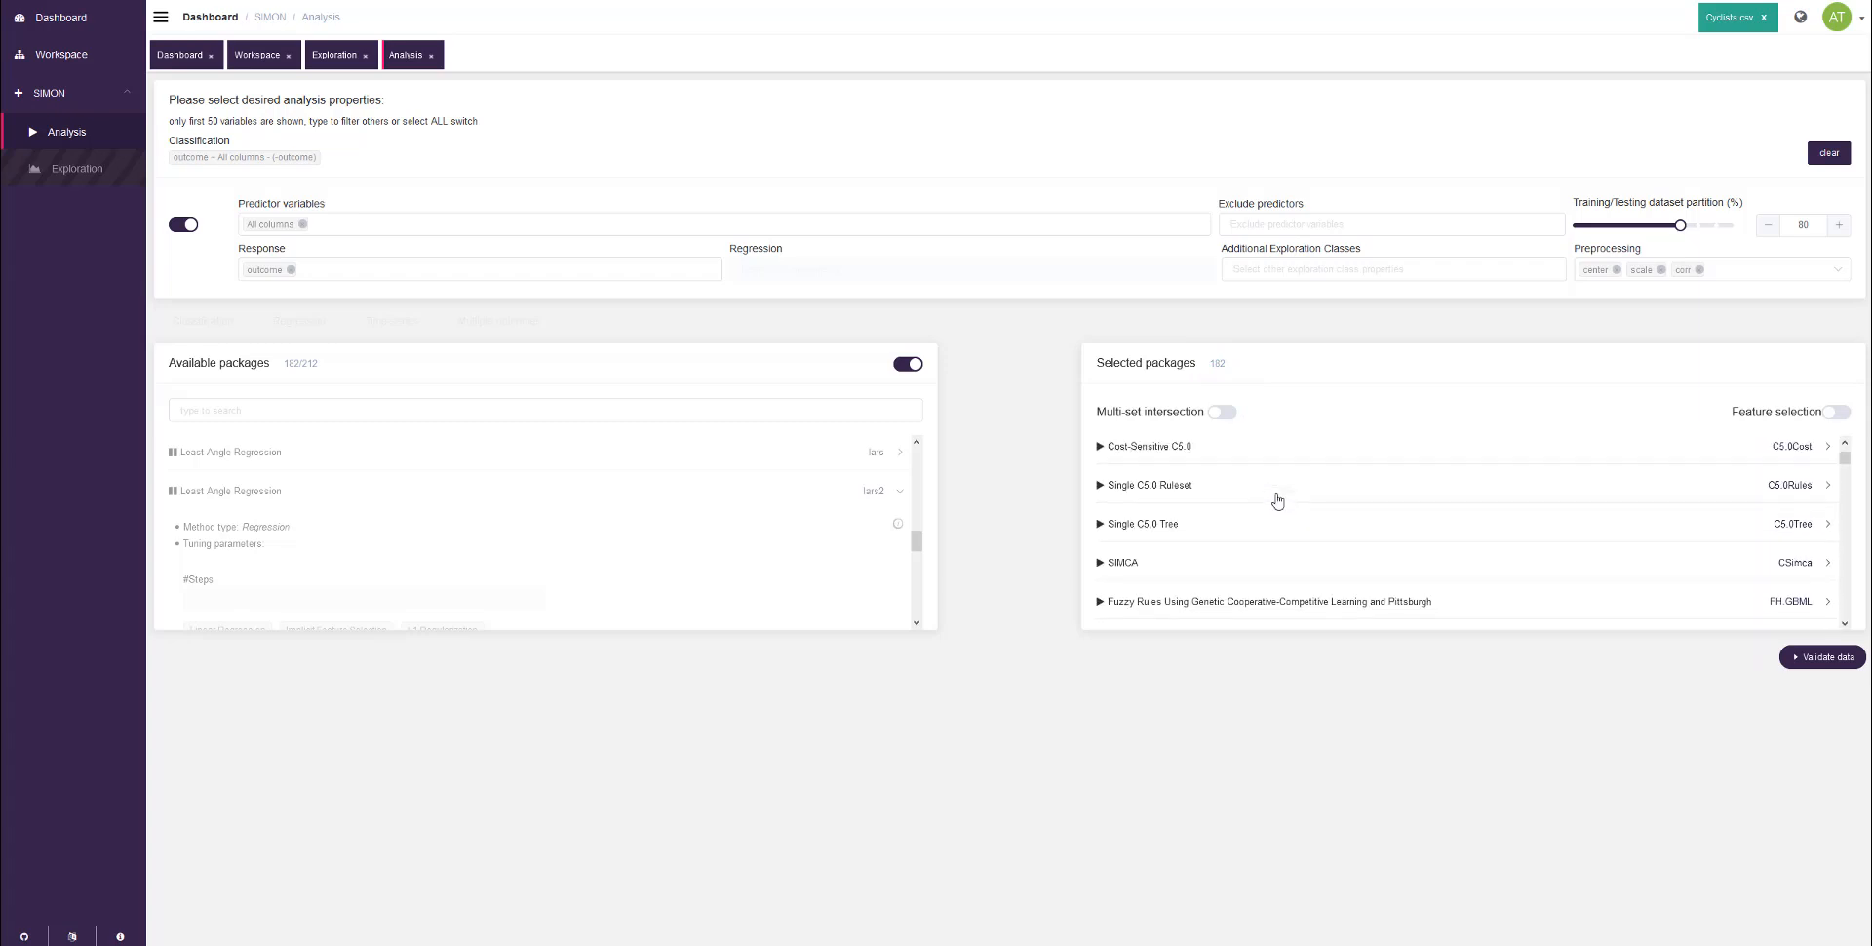
pyautogui.click(907, 364)
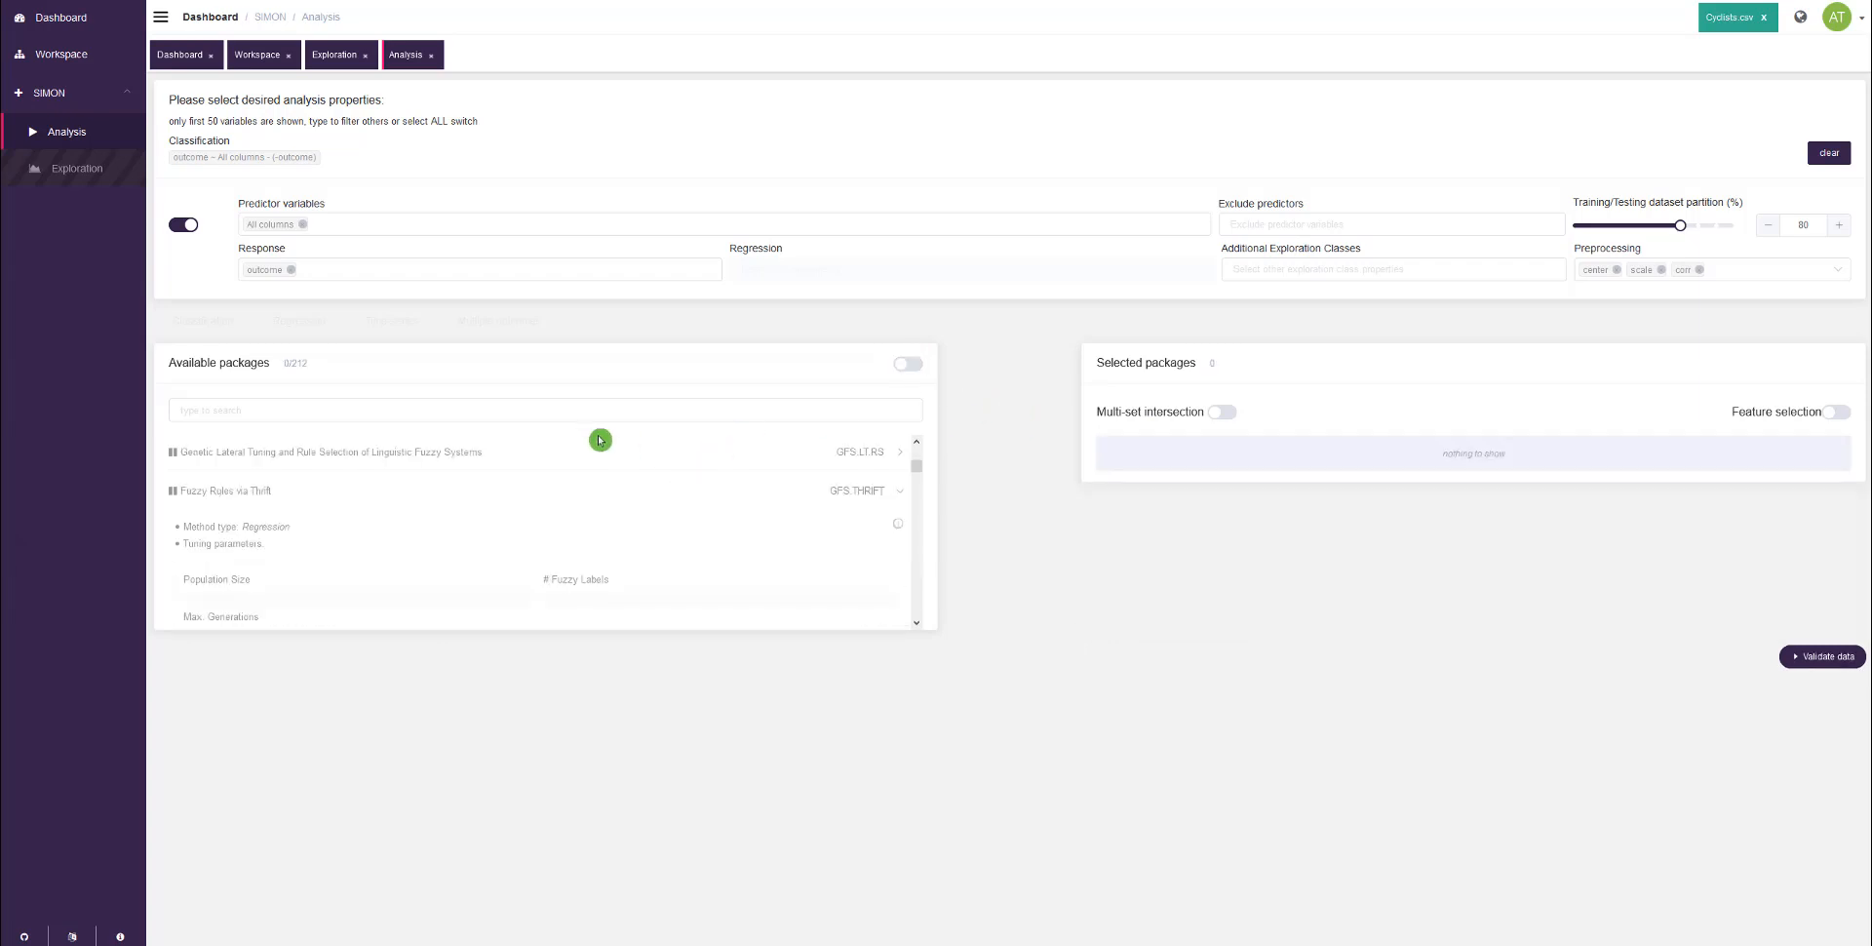
# Step: Find and add the Shrinkage Discriminant Analysis (sda) and Naive Bayes (naive_bayes) packages to the selected packages
pyautogui.scroll(3, 587, 487)
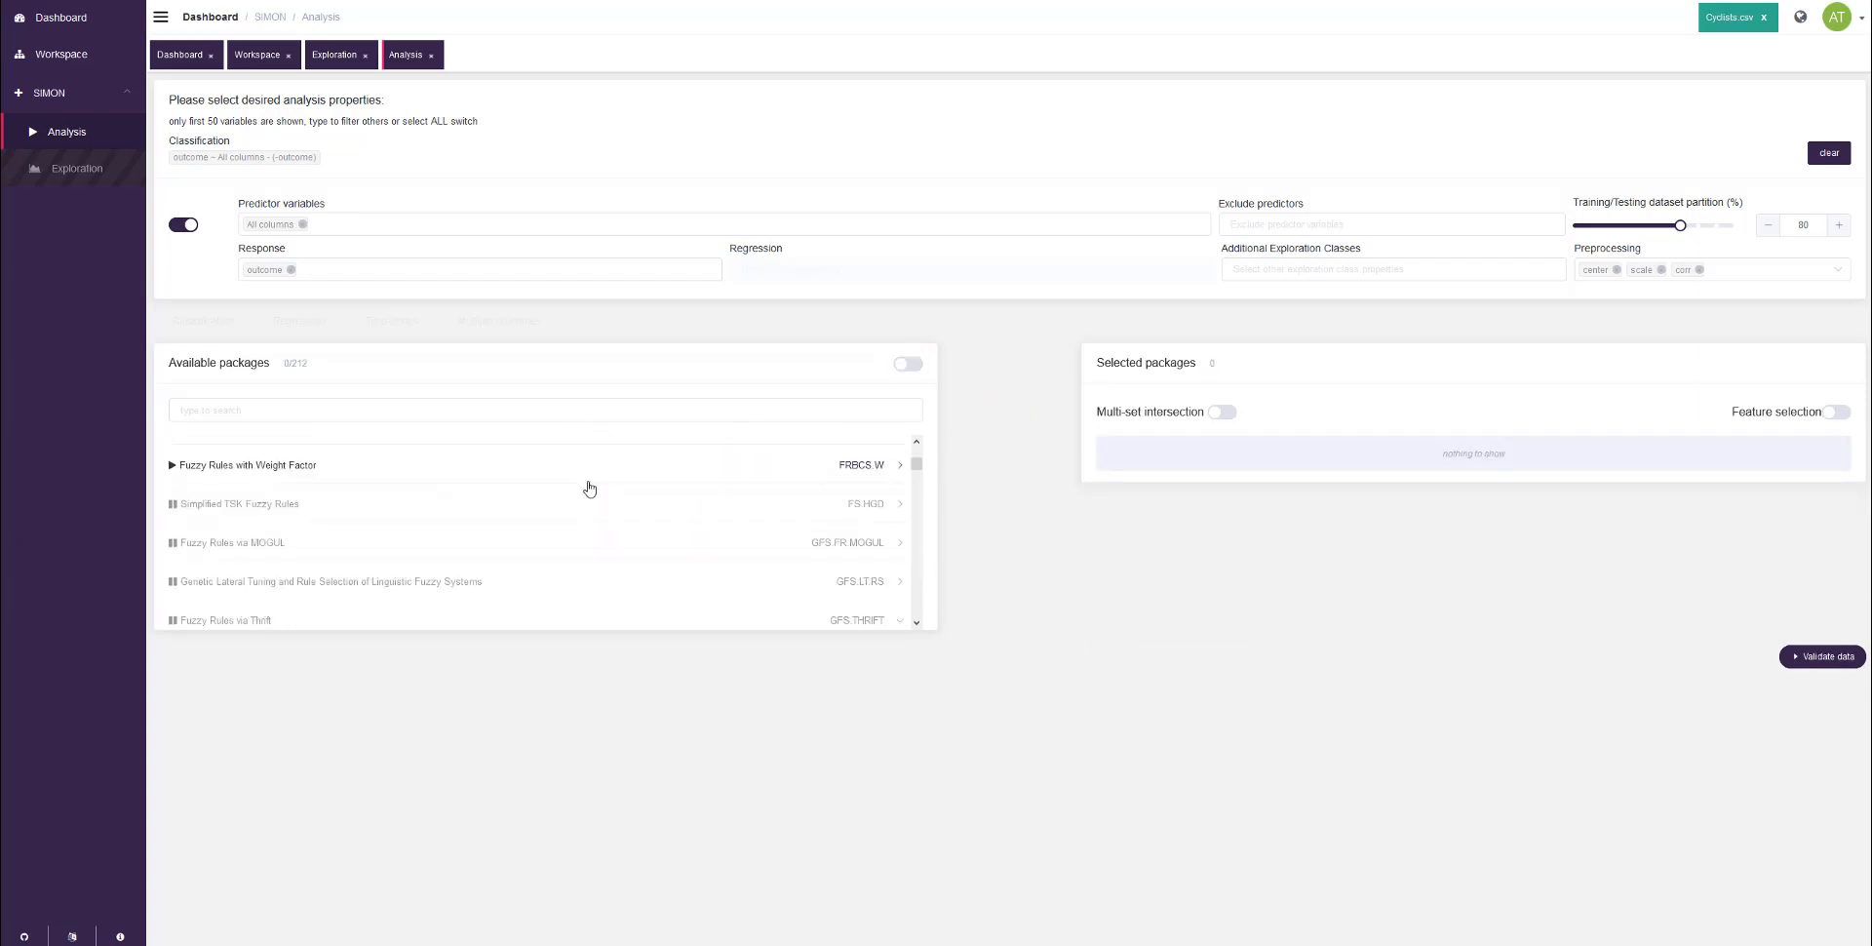
pyautogui.click(551, 407)
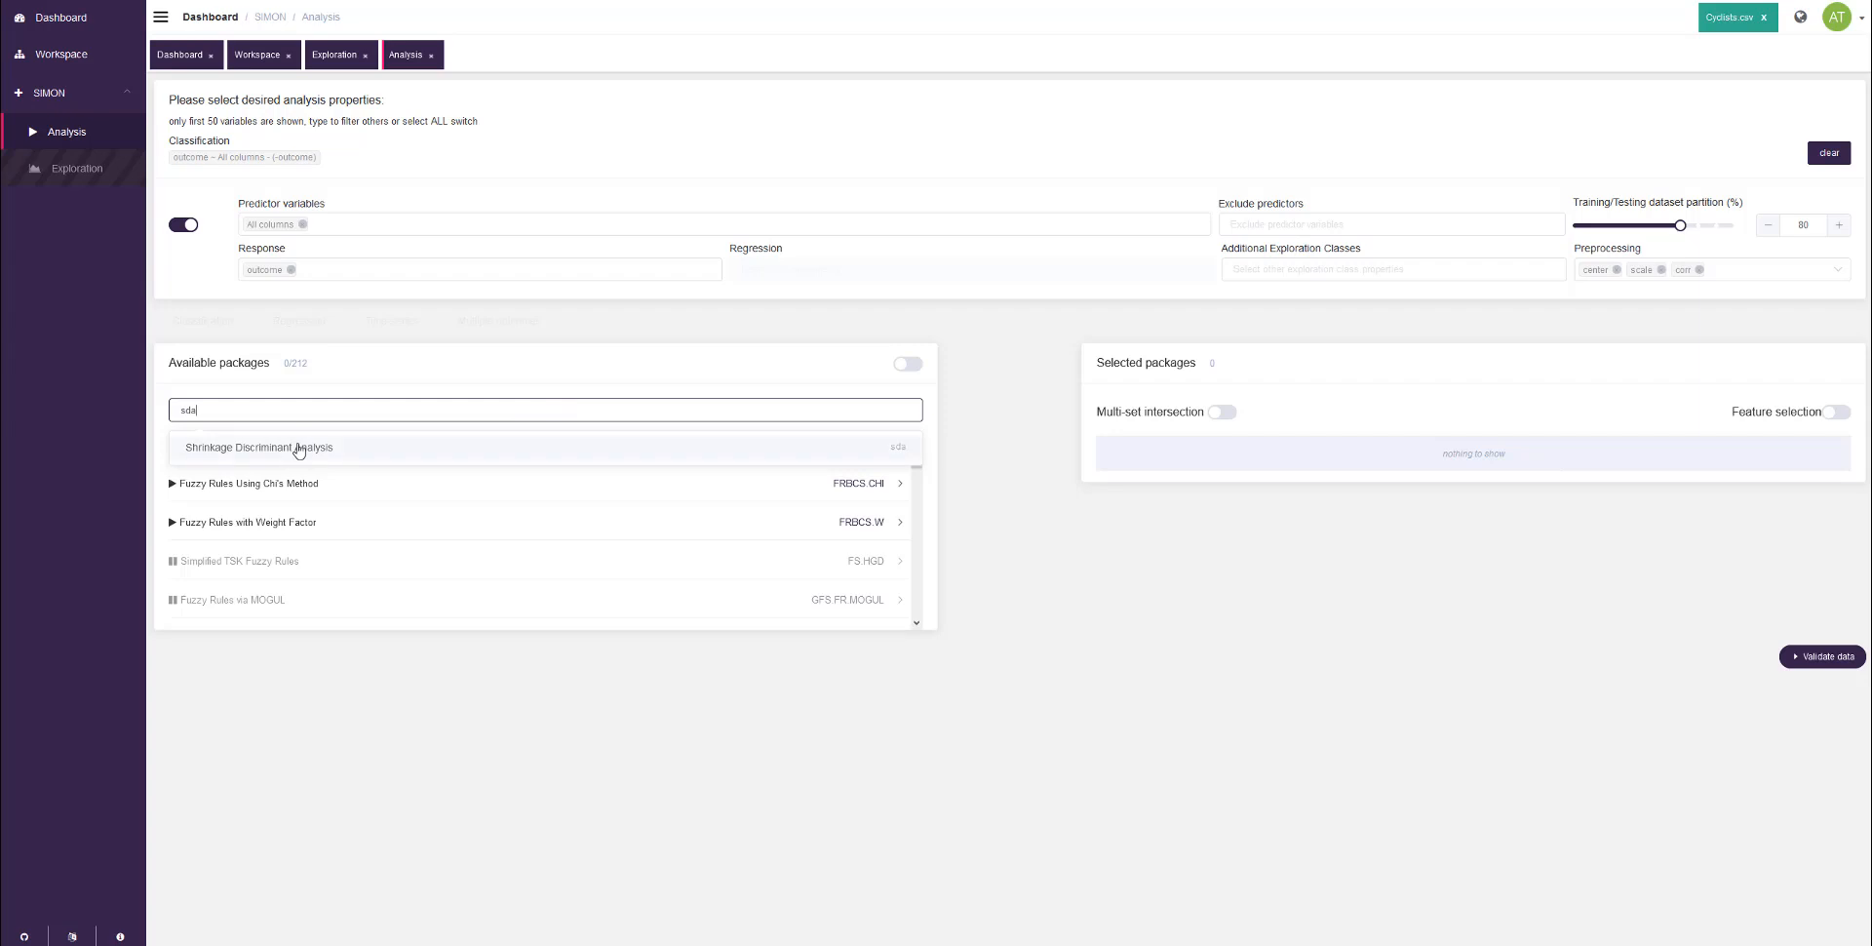
pyautogui.click(298, 447)
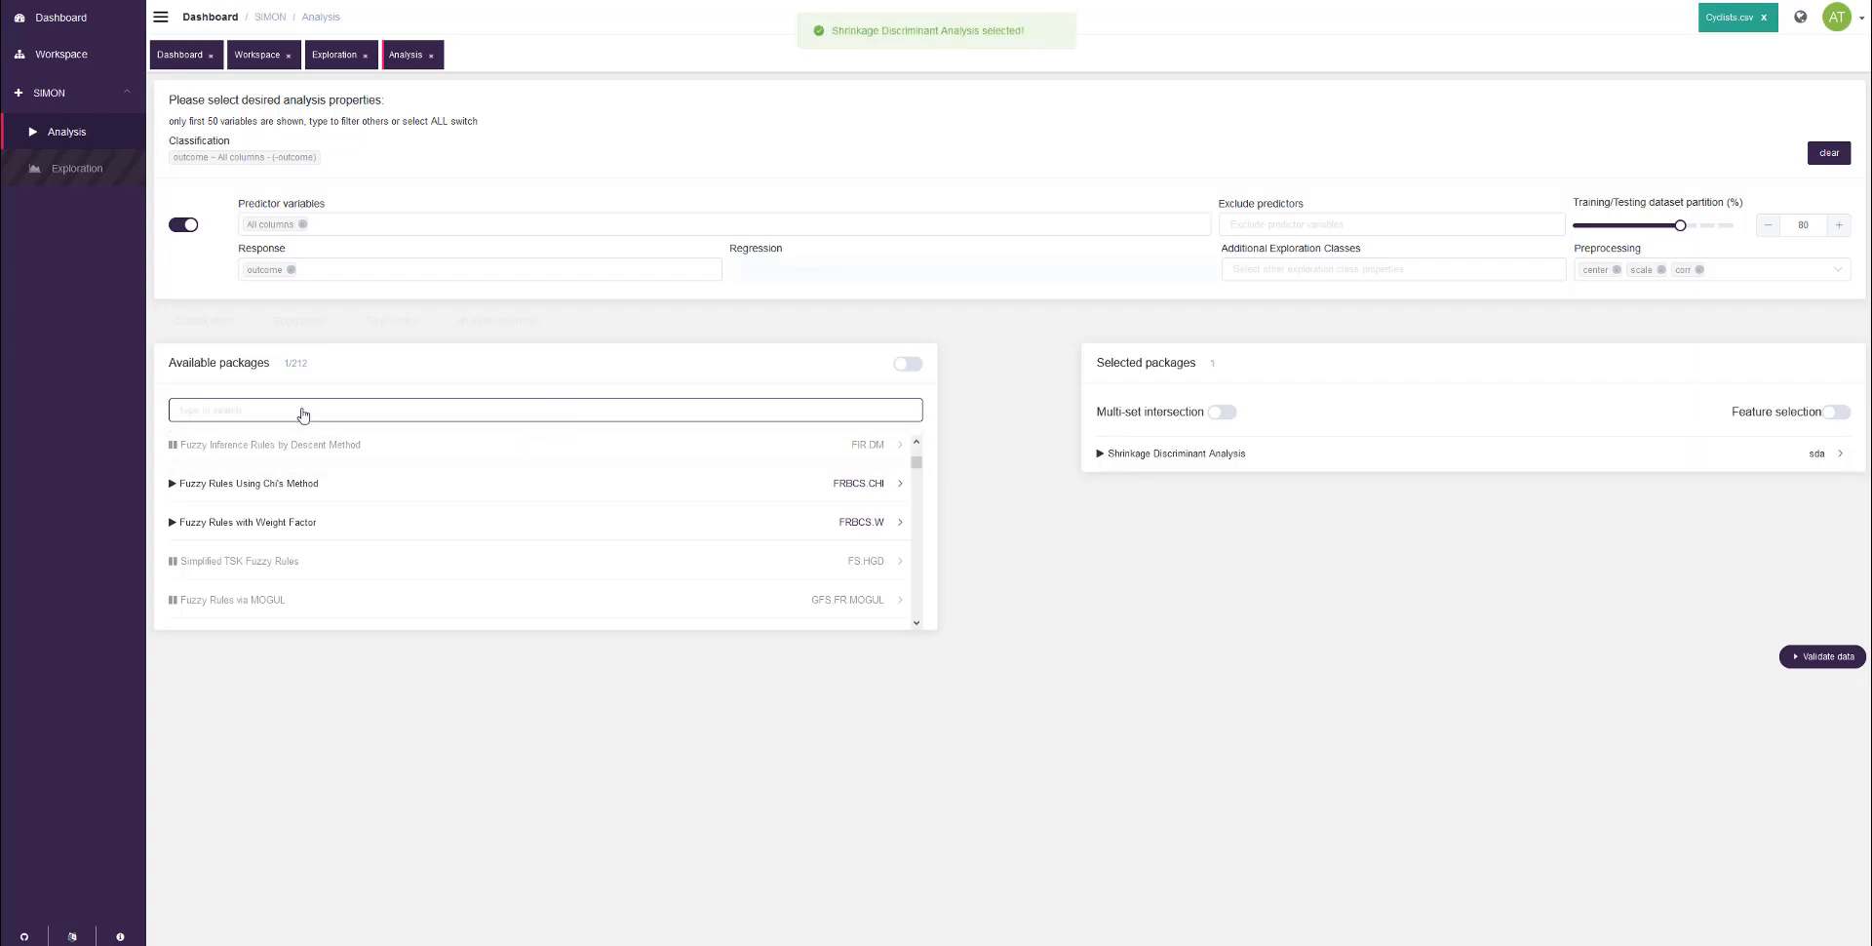
pyautogui.write('naive')
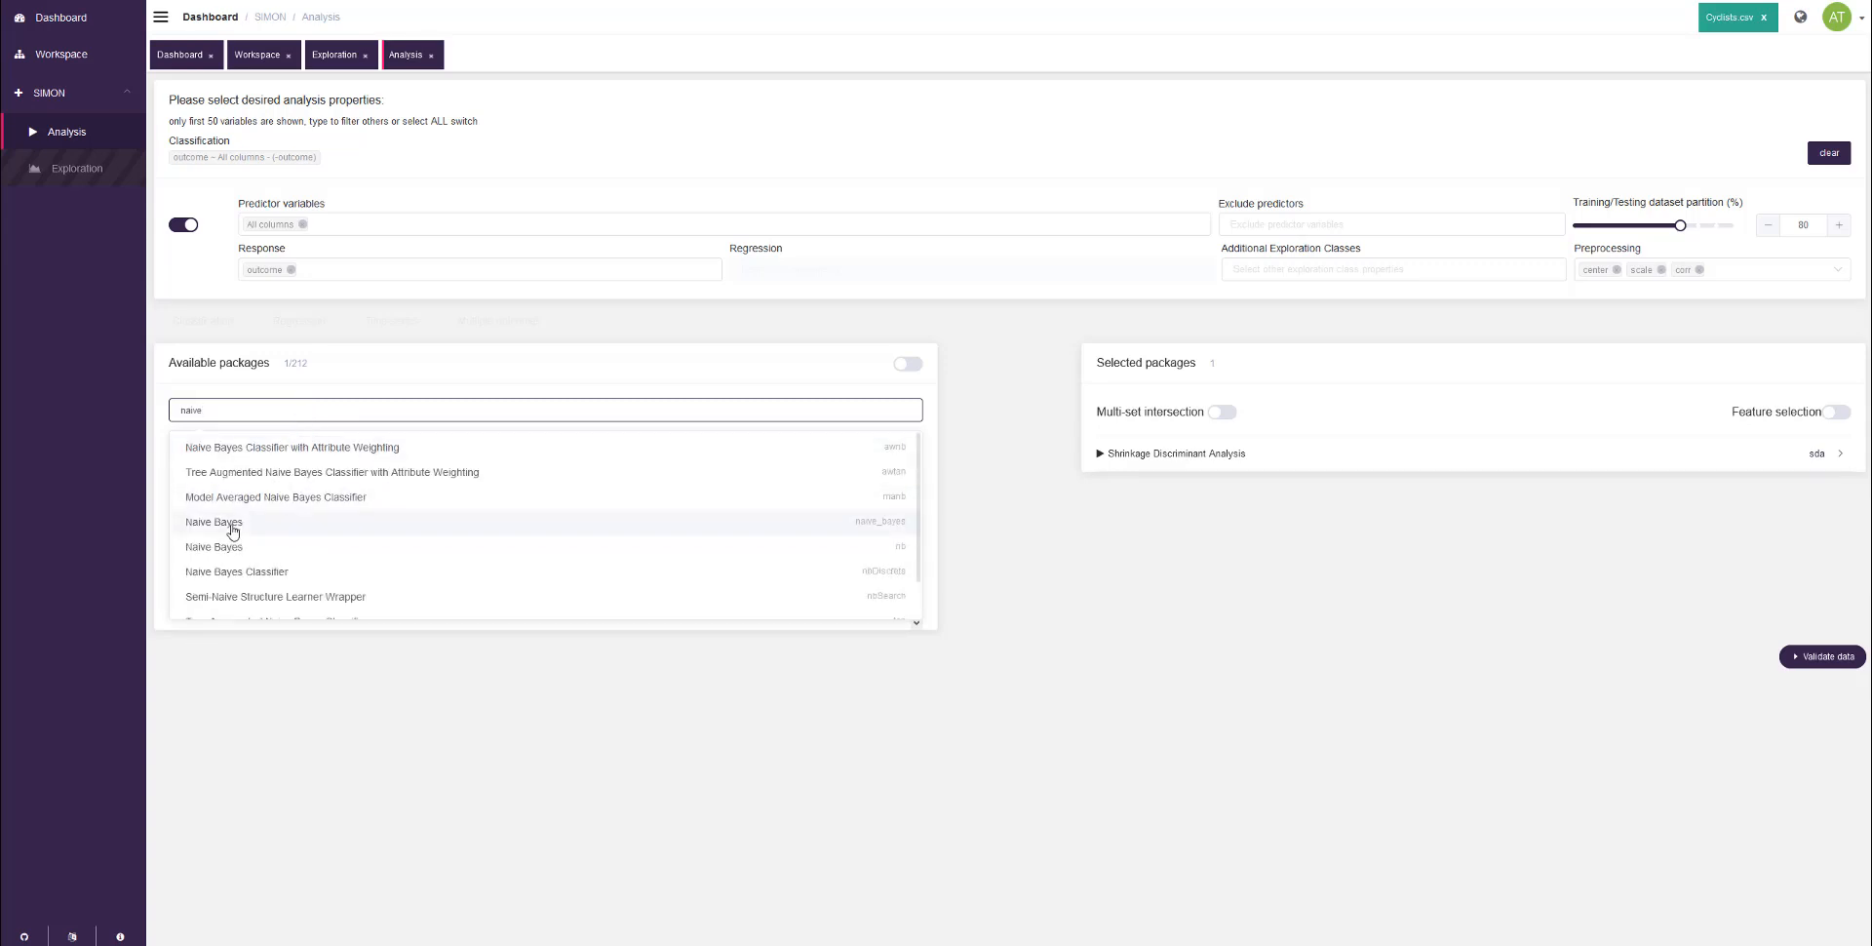
pyautogui.click(231, 528)
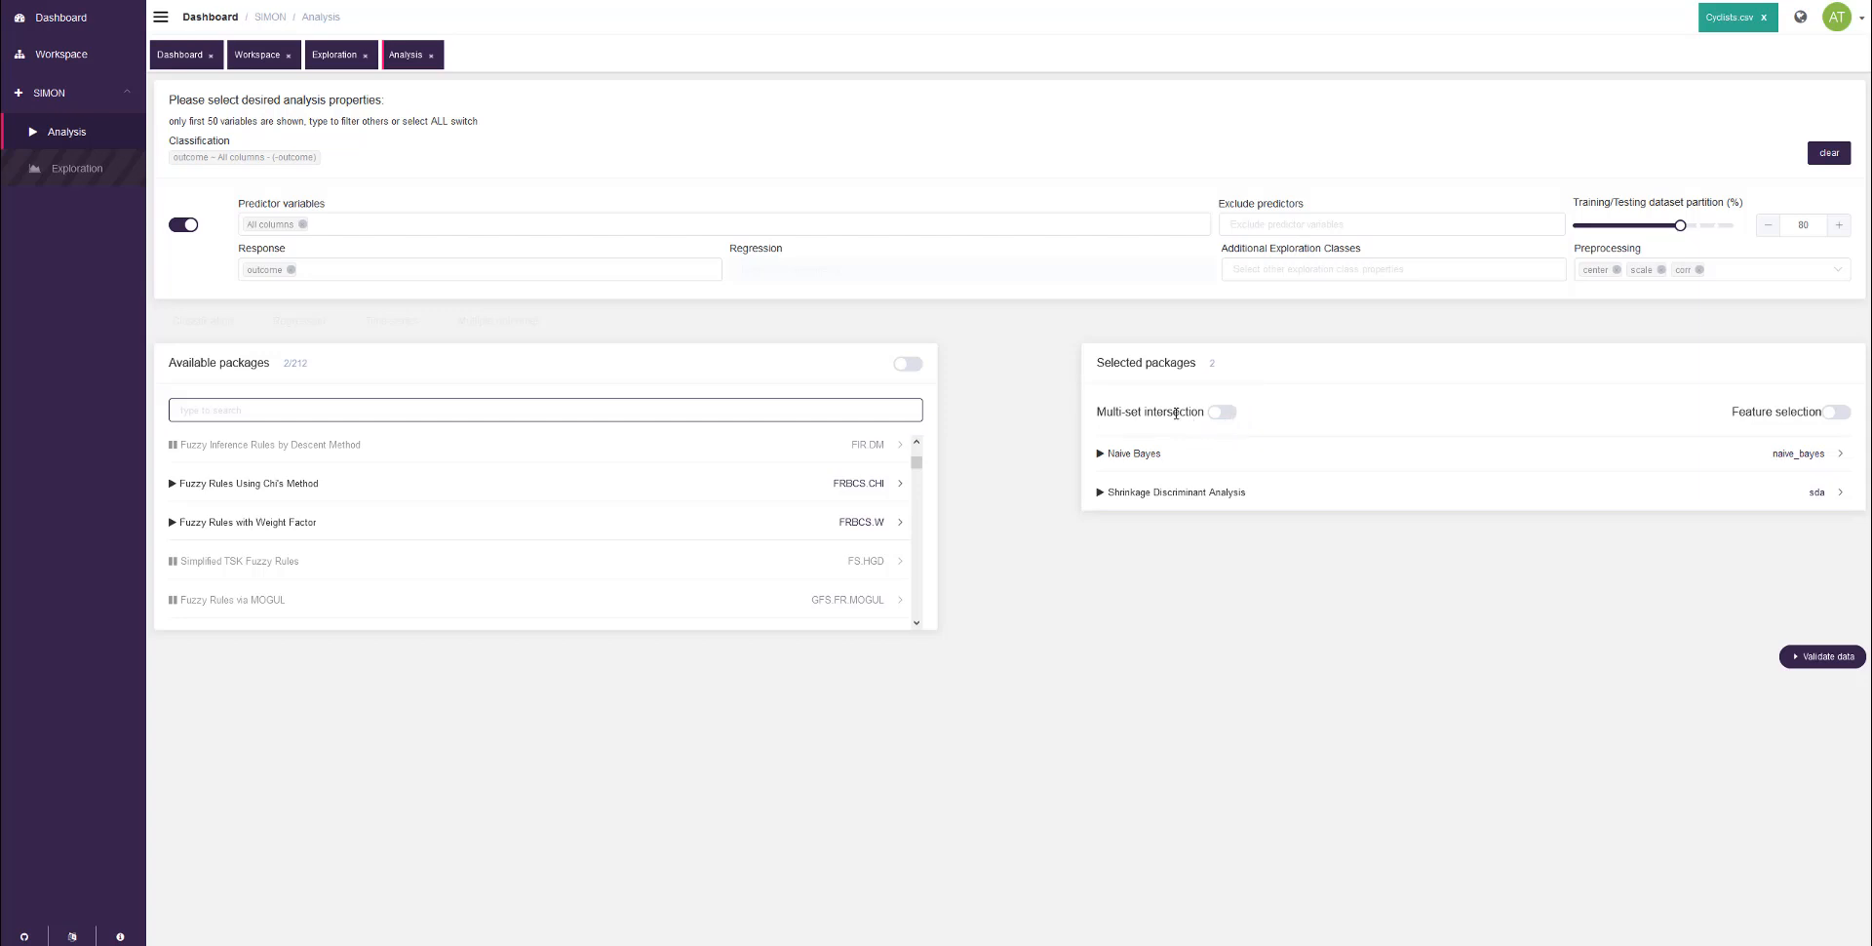
# Step: Try to validate the data with Multi-set intersection switched off
pyautogui.moveTo(1176, 413)
pyautogui.click(1227, 415)
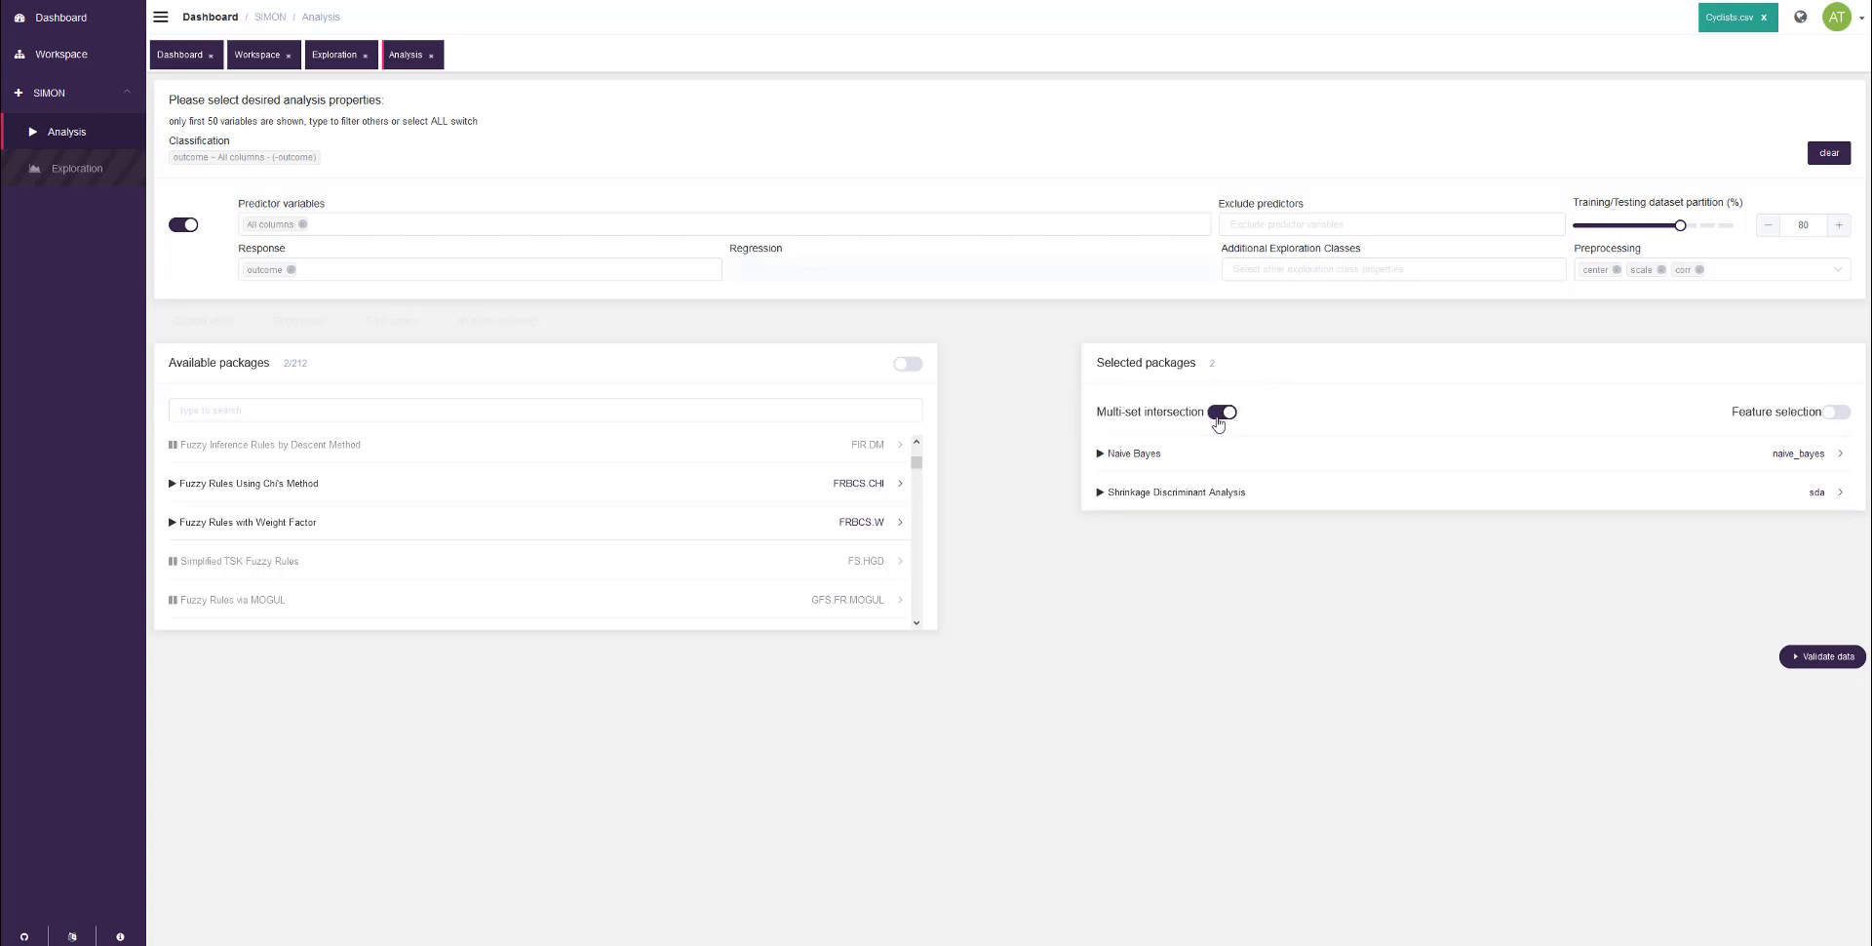
pyautogui.click(1220, 418)
pyautogui.click(1839, 661)
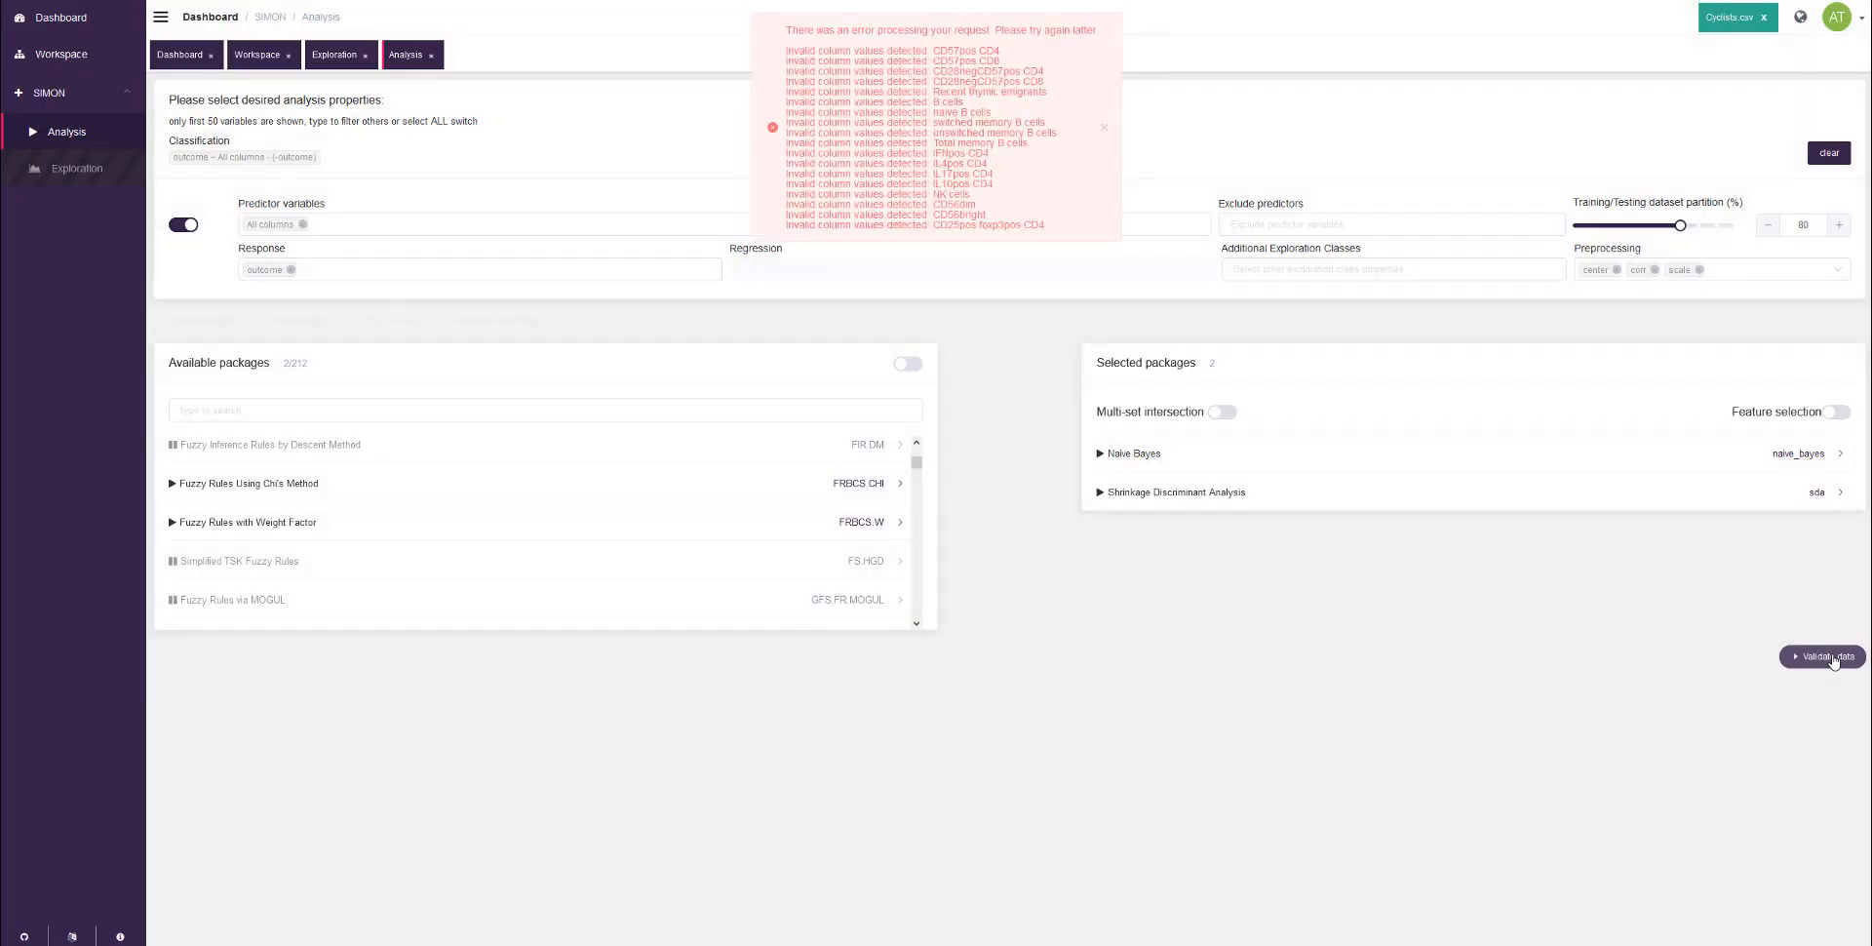
pyautogui.click(1004, 51)
pyautogui.click(1078, 64)
pyautogui.click(1107, 130)
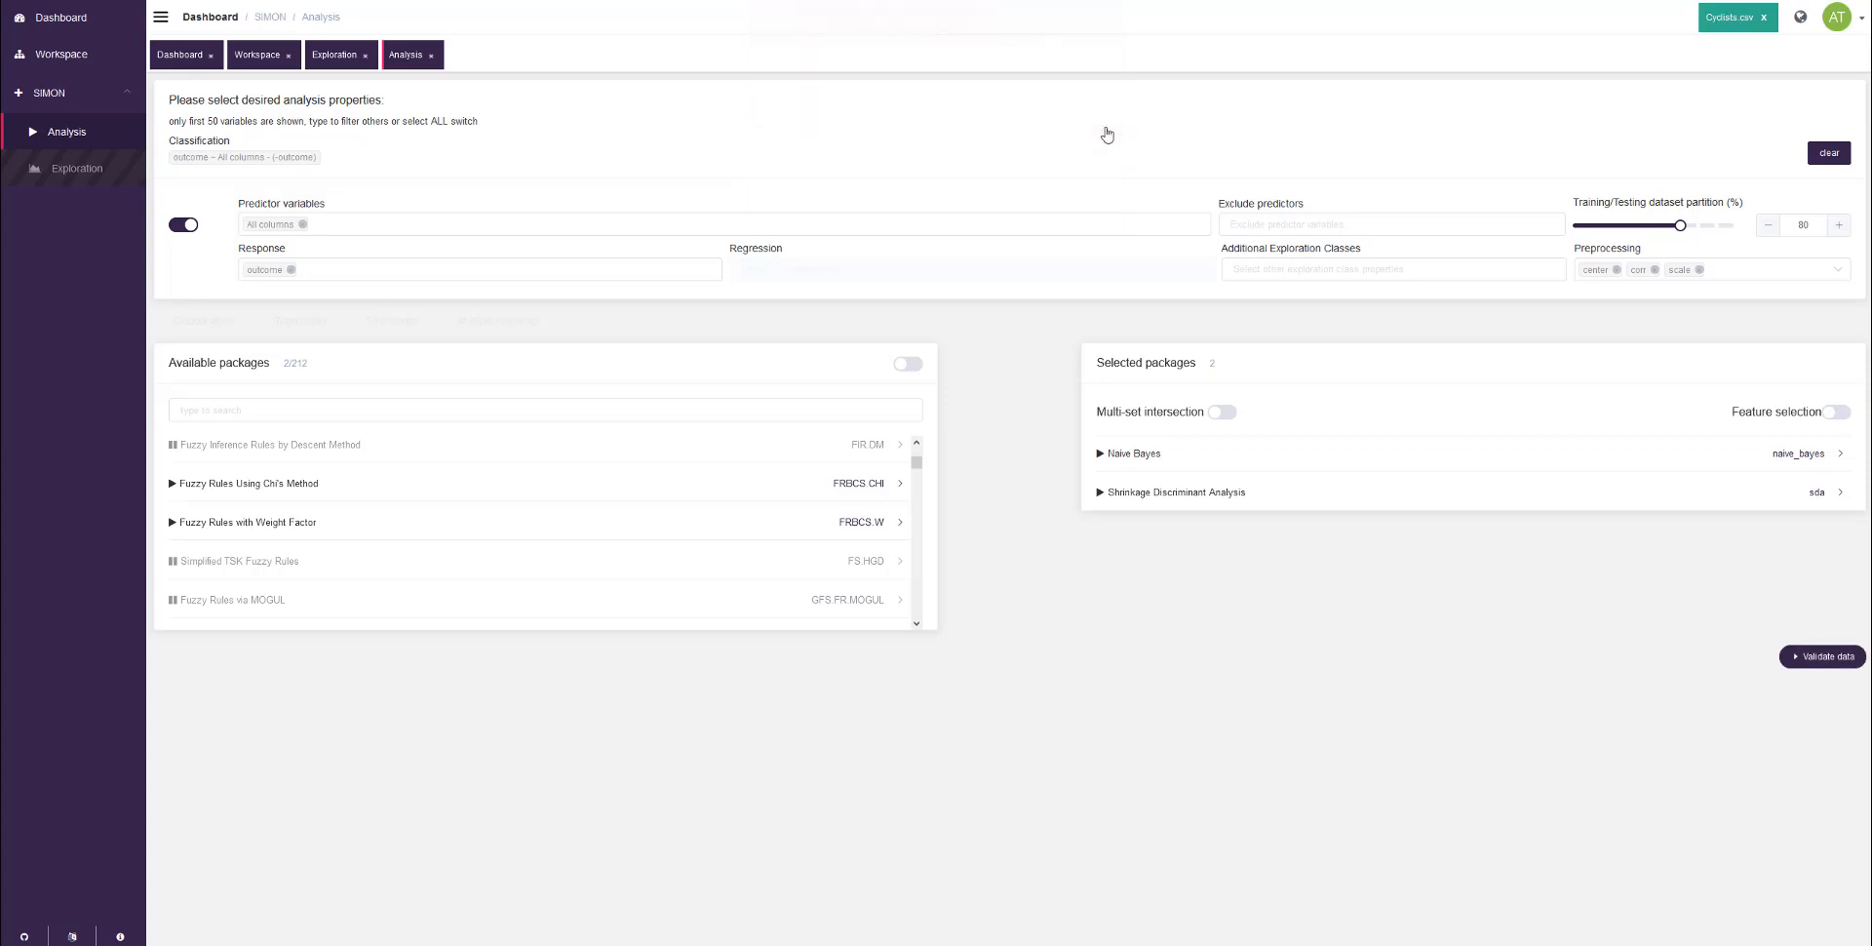
# Step: Enable Multi-set intersection and validate the data
pyautogui.click(1222, 412)
pyautogui.click(1576, 634)
pyautogui.click(1835, 660)
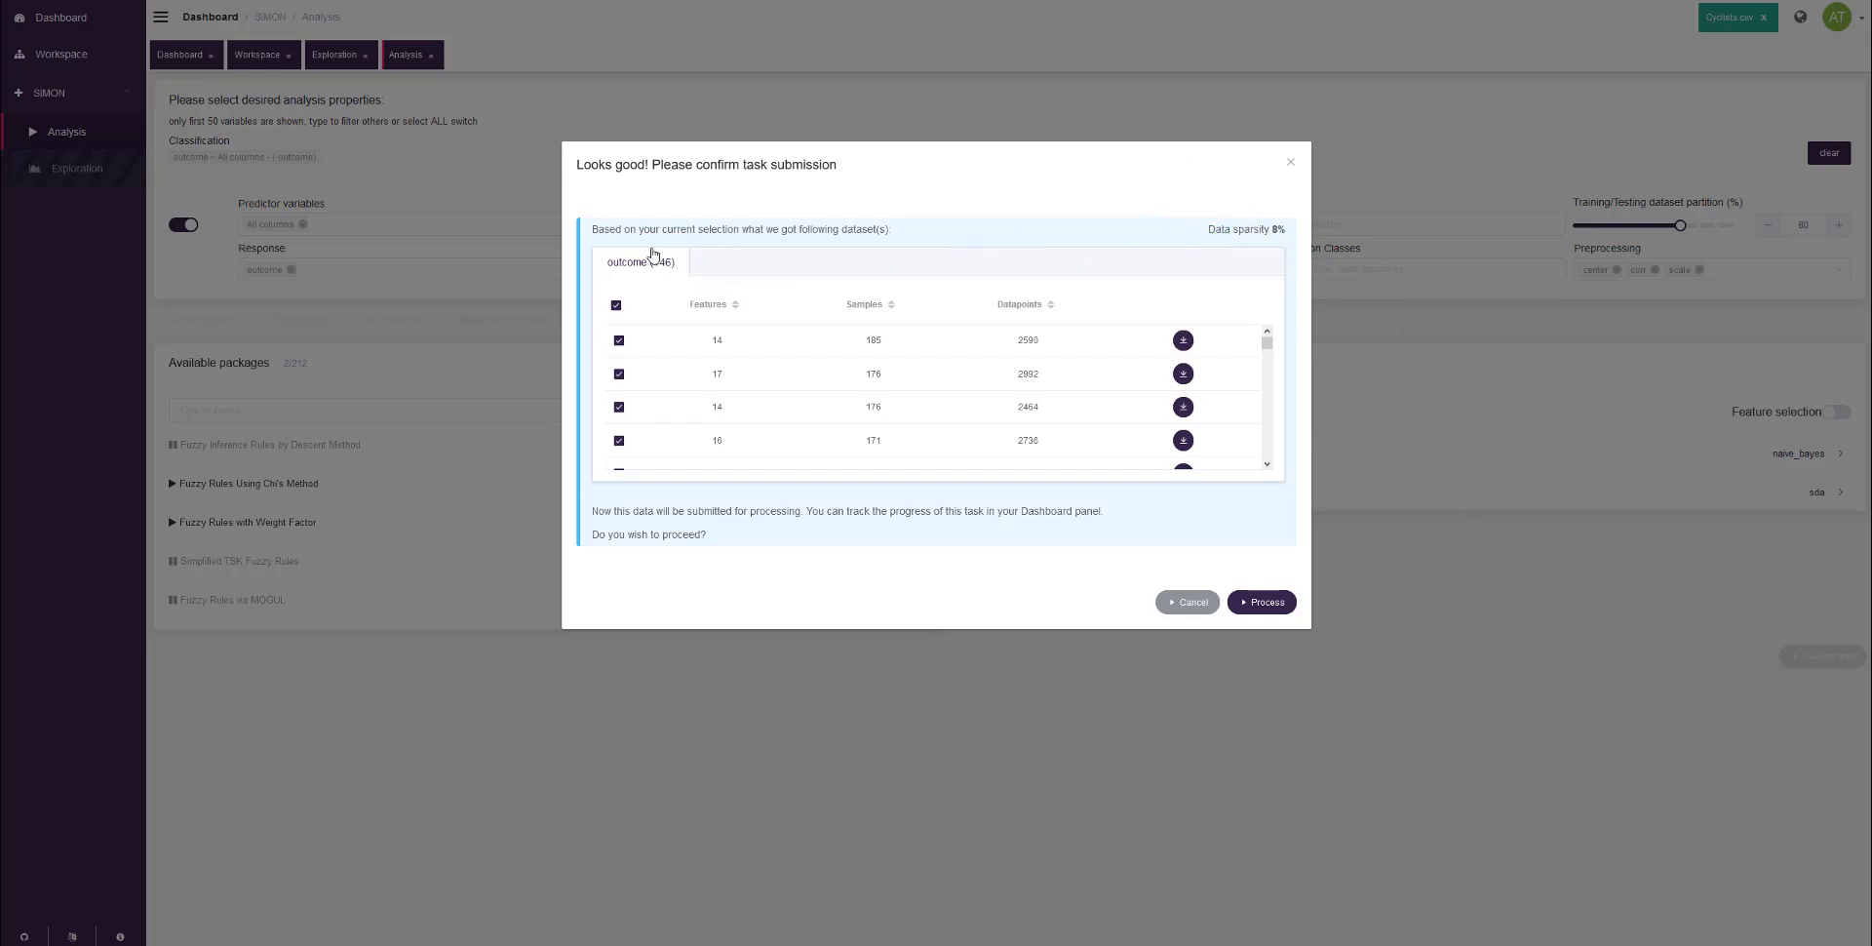
# Step: View the download link for the first generated outcome dataset and close it again
pyautogui.moveTo(669, 244); pyautogui.dragTo(648, 266)
pyautogui.click(639, 247)
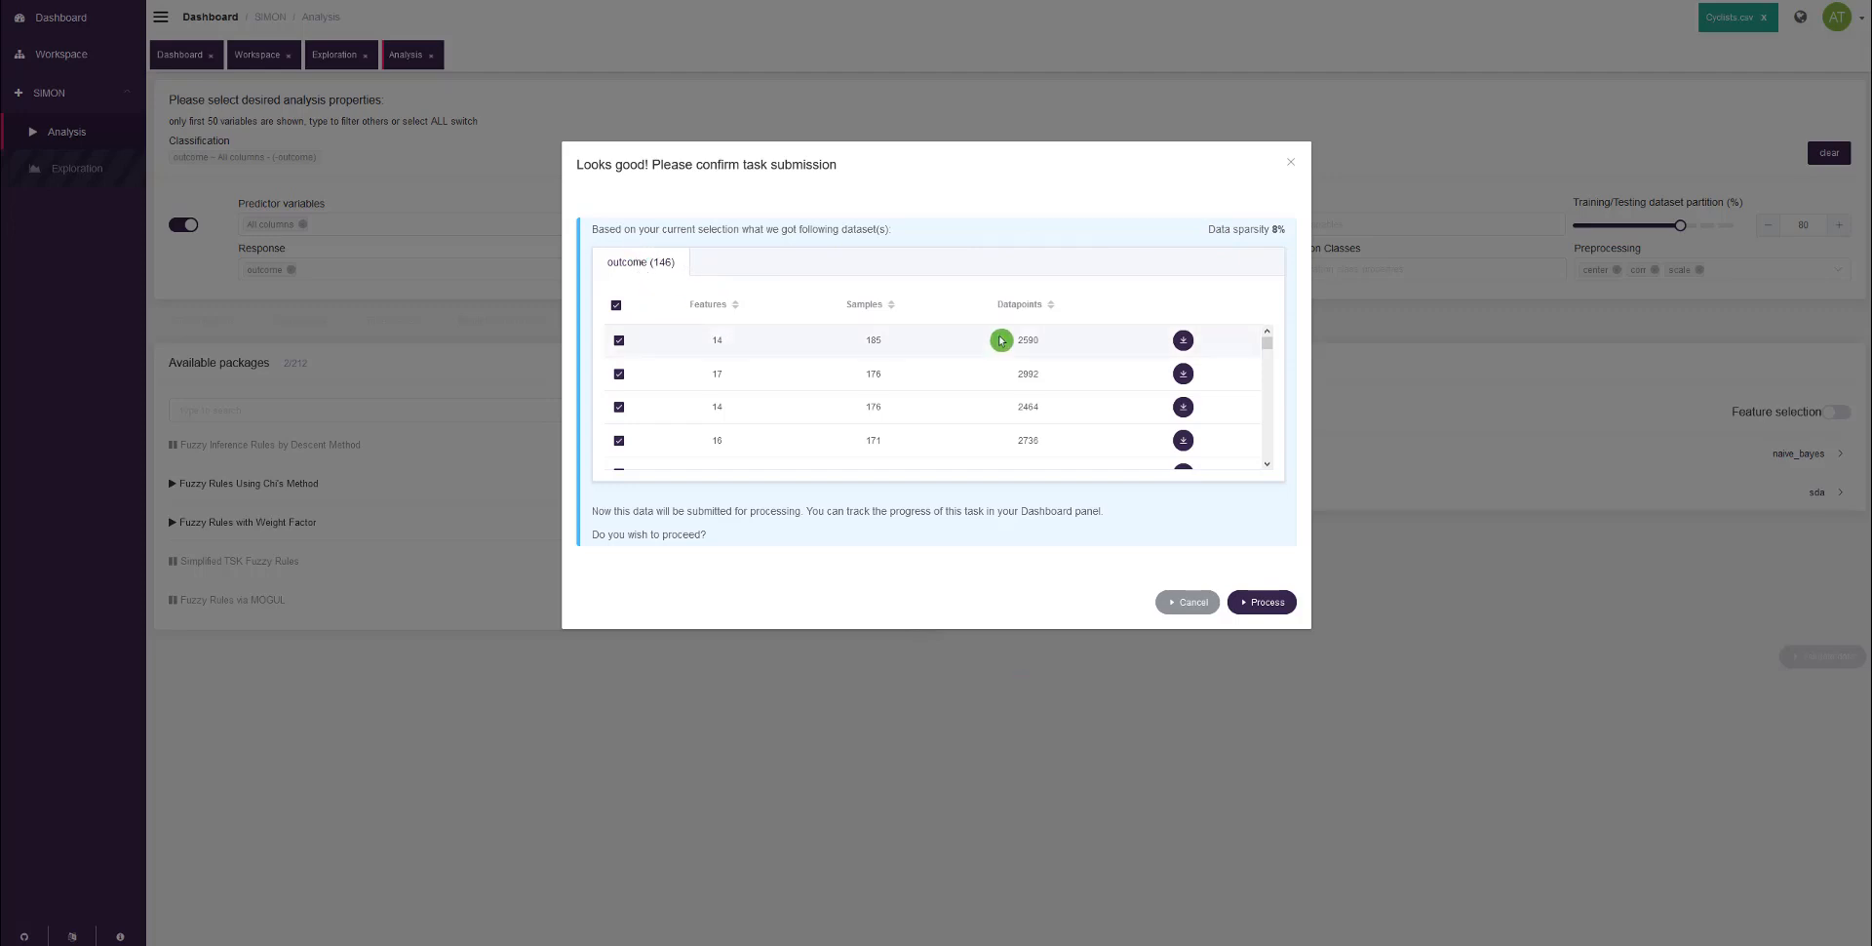
pyautogui.click(1184, 340)
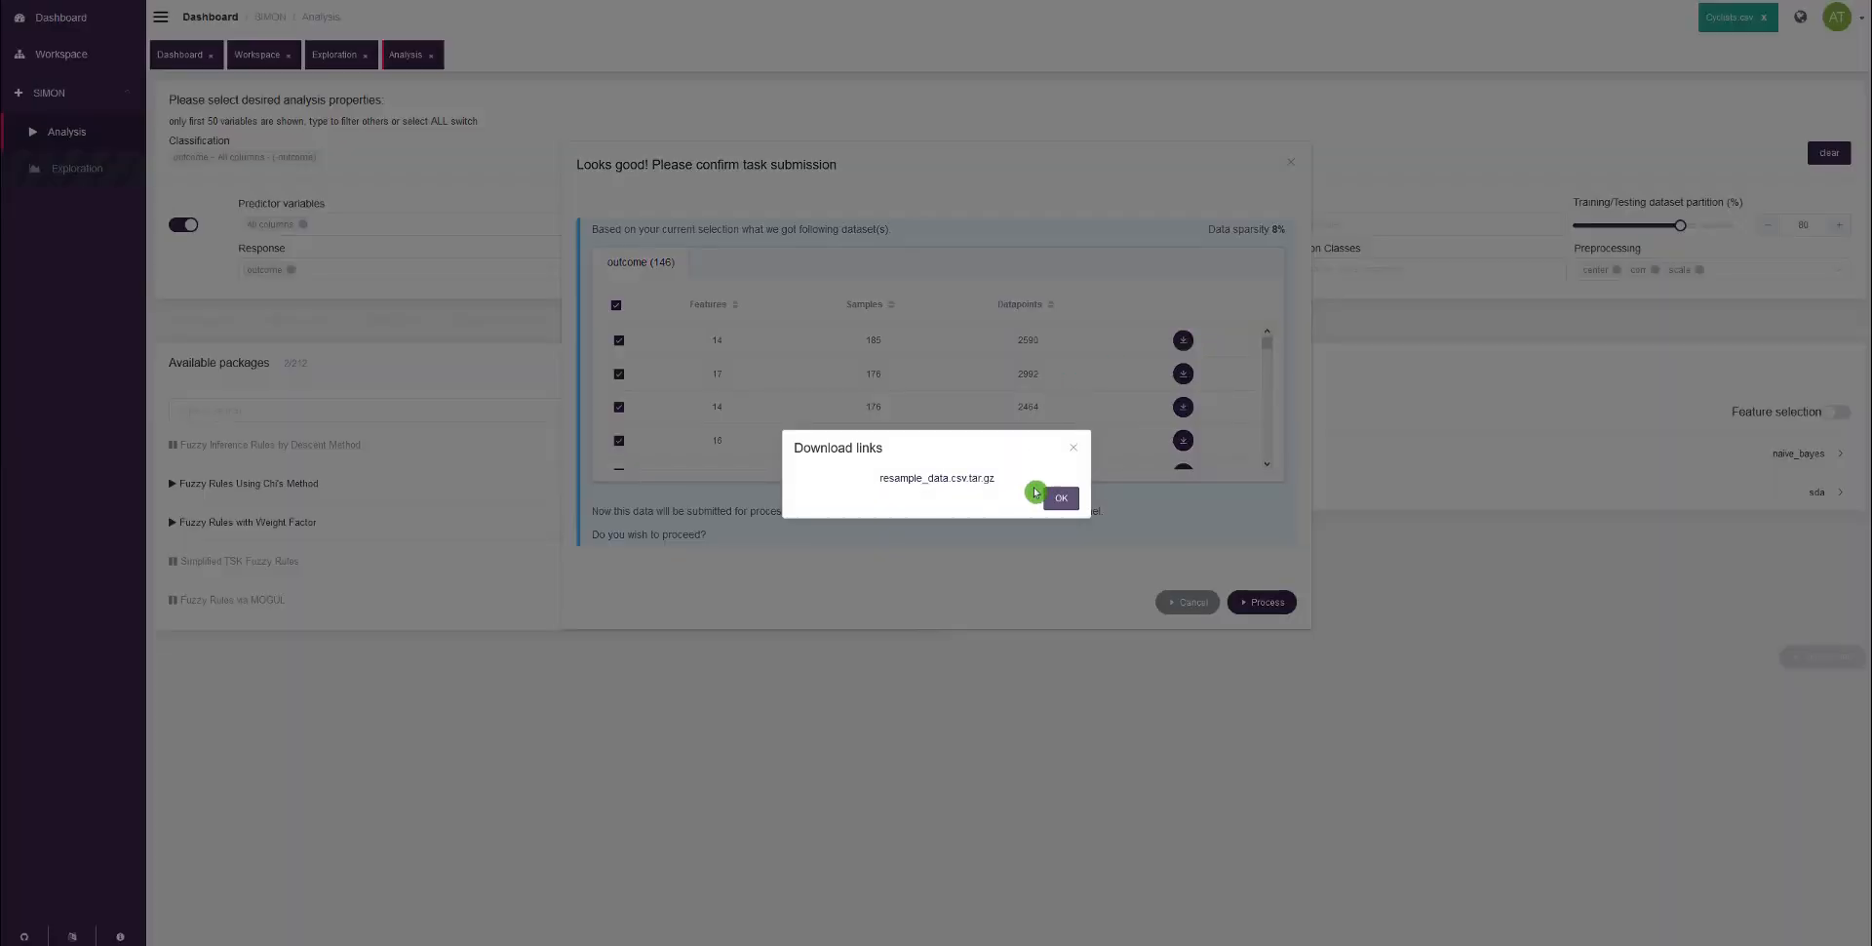
pyautogui.click(1073, 447)
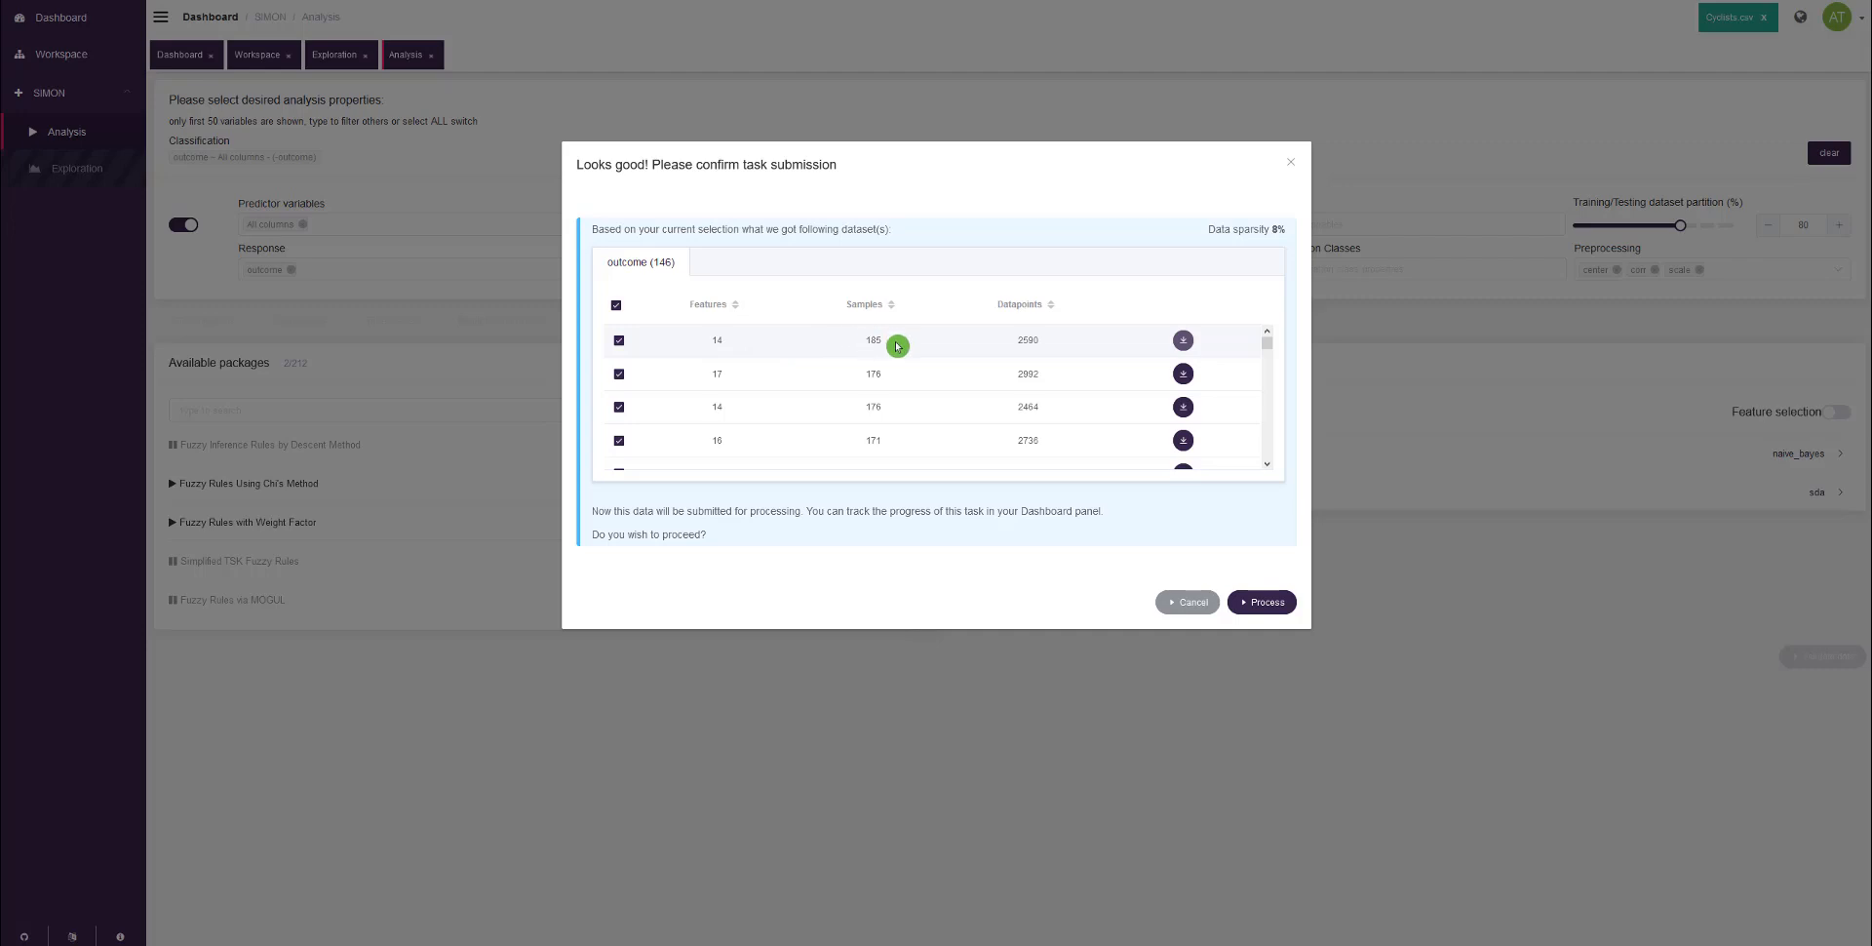
# Step: Review the generated outcome datasets down to the end of the list and submit all of them for processing
pyautogui.scroll(-3, 894, 346)
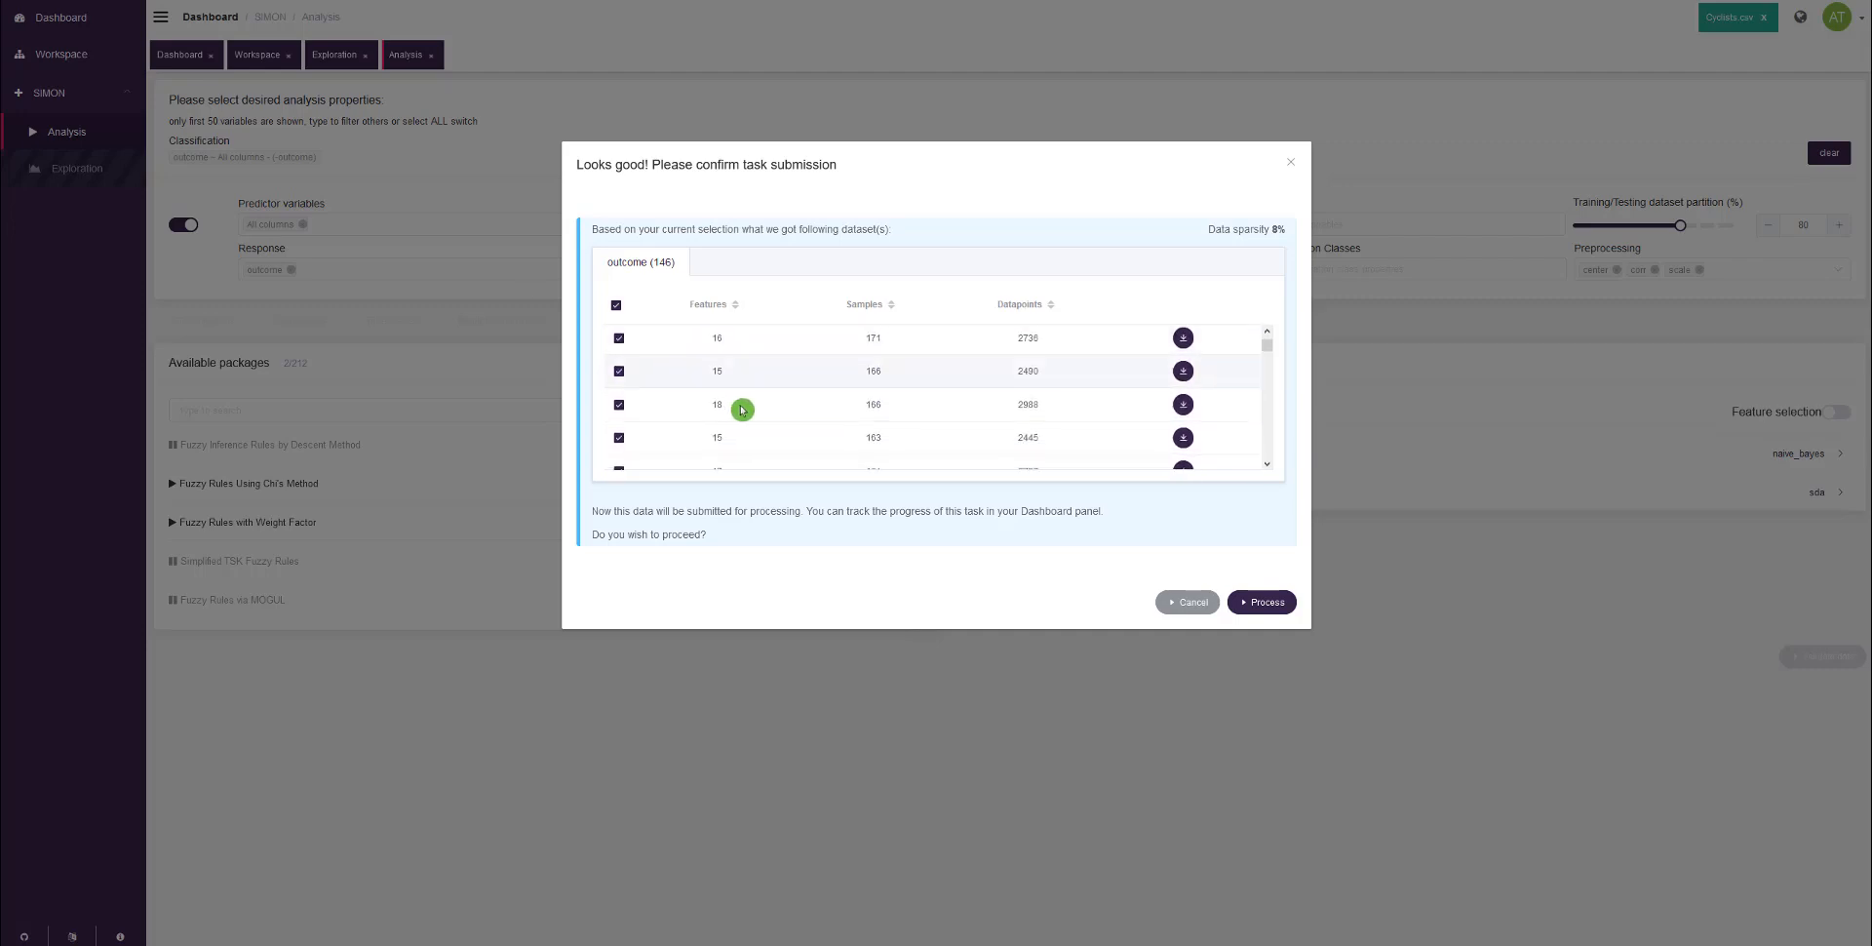
pyautogui.scroll(-2, 780, 417)
pyautogui.scroll(-4, 762, 445)
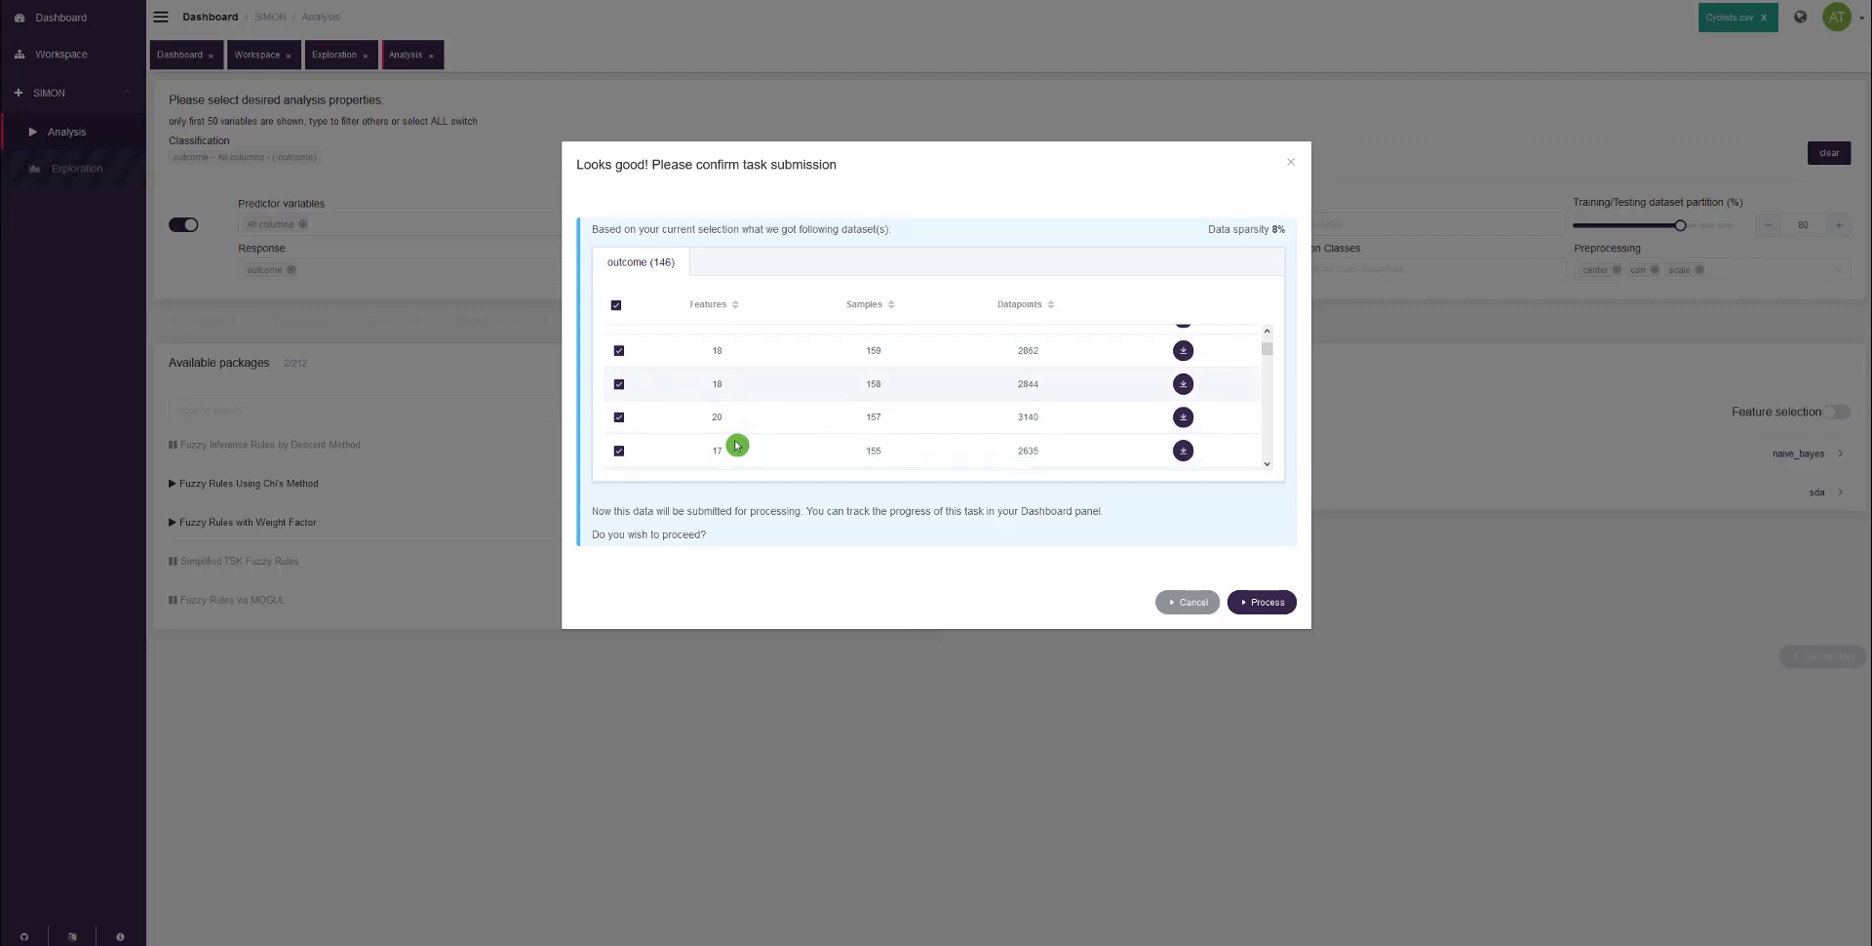
pyautogui.scroll(-3, 753, 441)
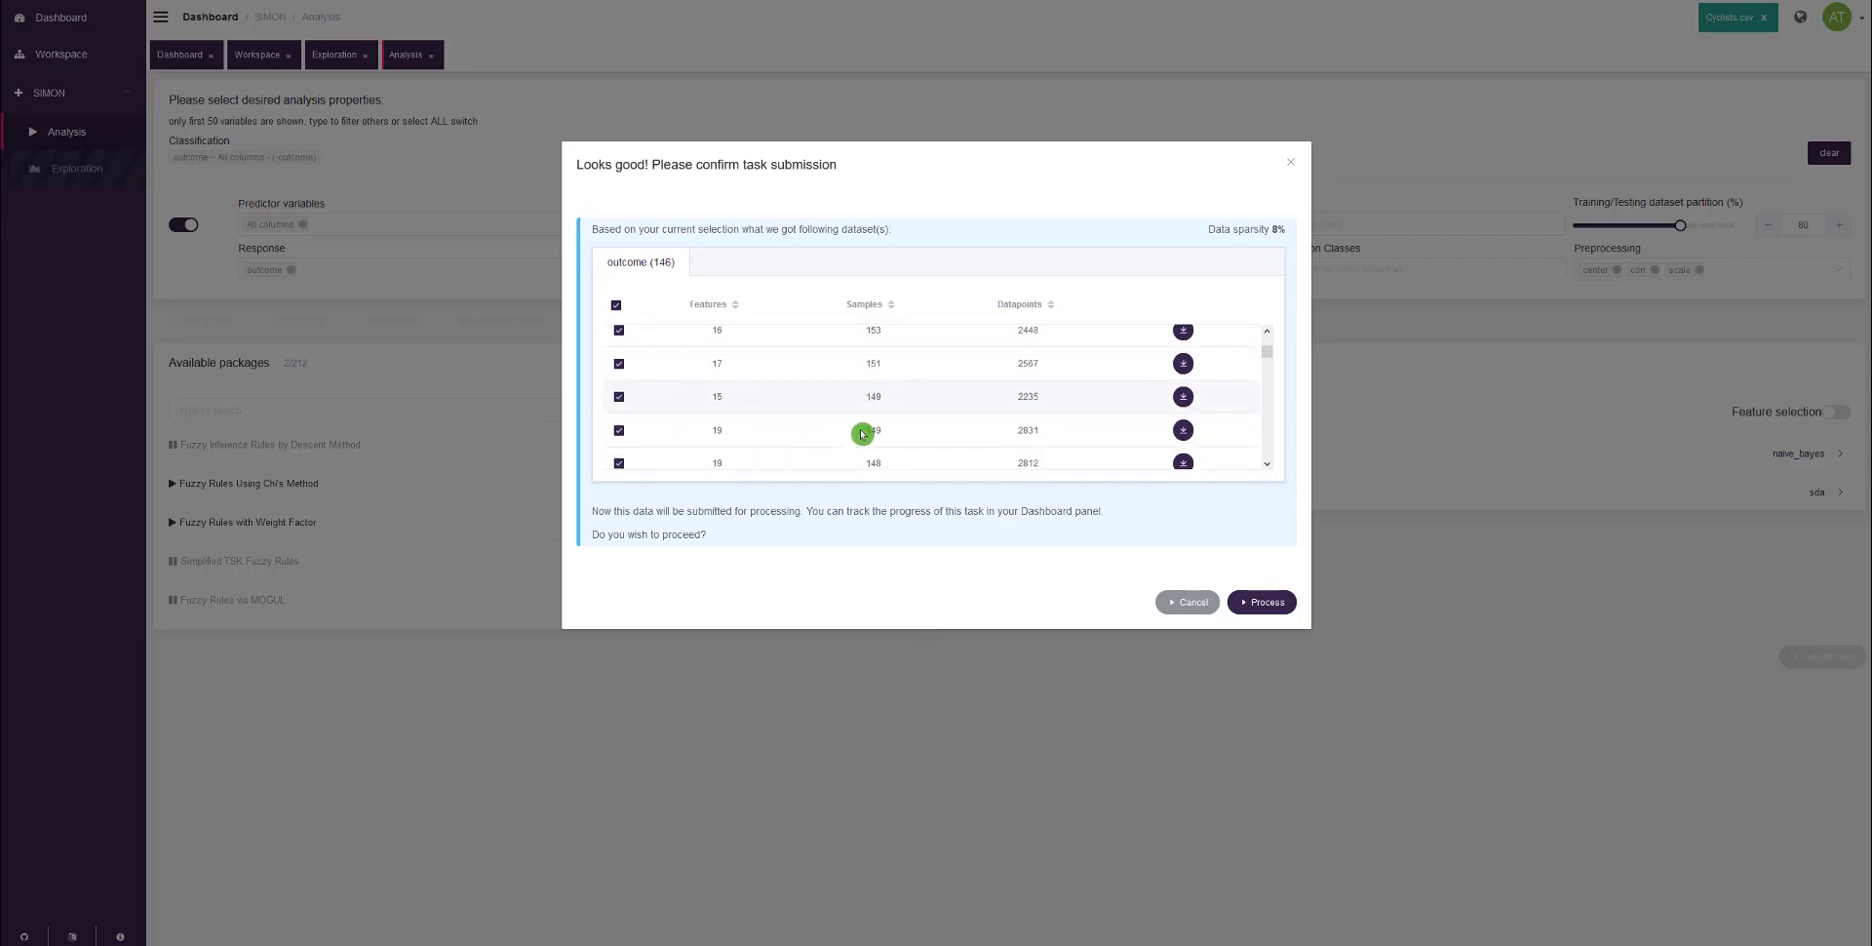
pyautogui.scroll(-5, 798, 421)
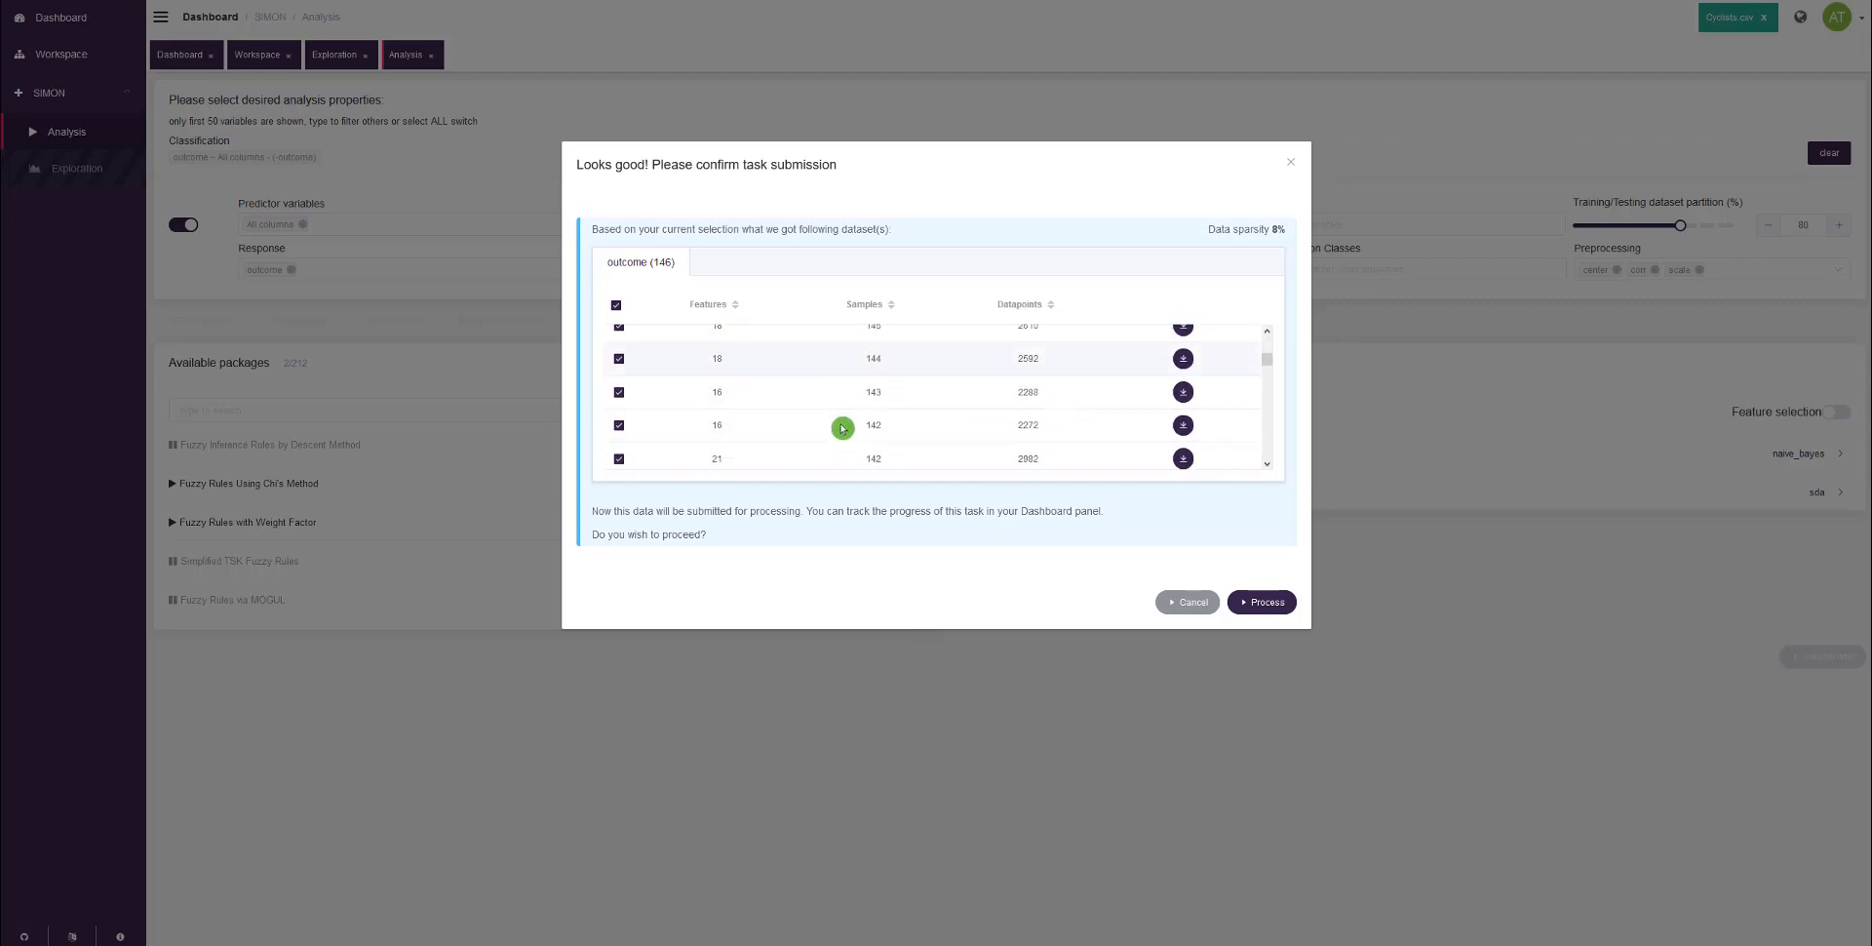
pyautogui.scroll(-2, 844, 428)
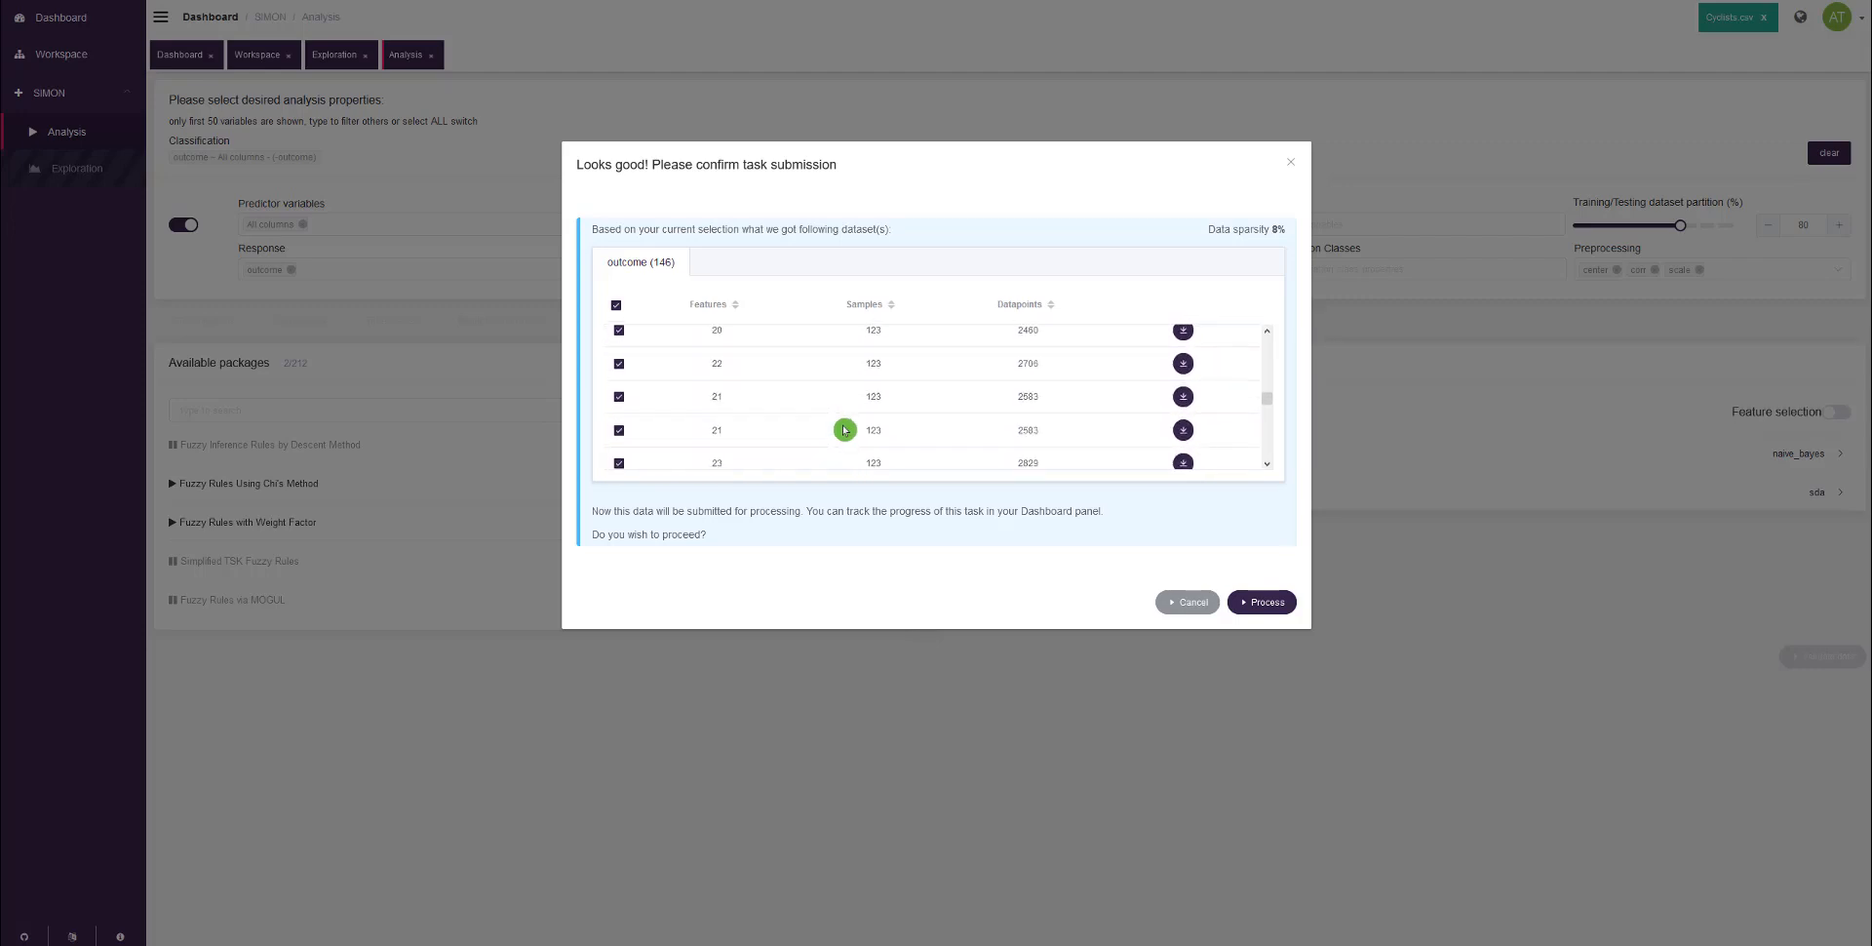
pyautogui.scroll(-5, 846, 430)
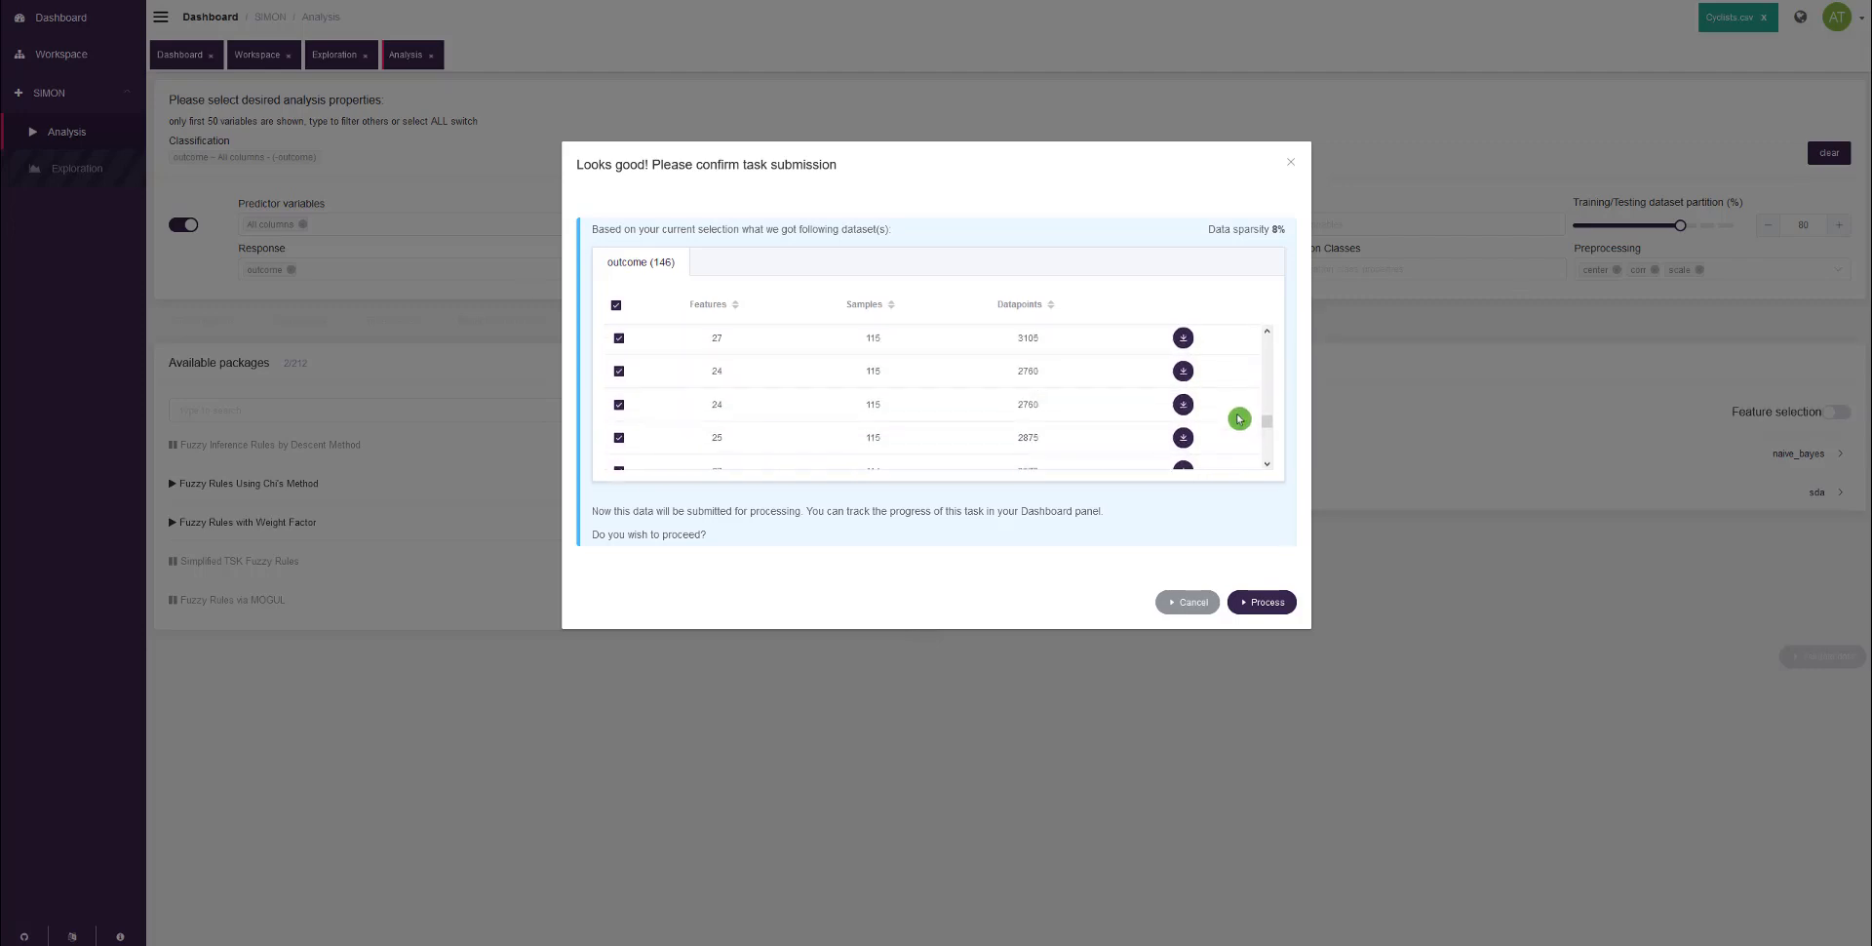
pyautogui.moveTo(1267, 427); pyautogui.dragTo(1267, 469)
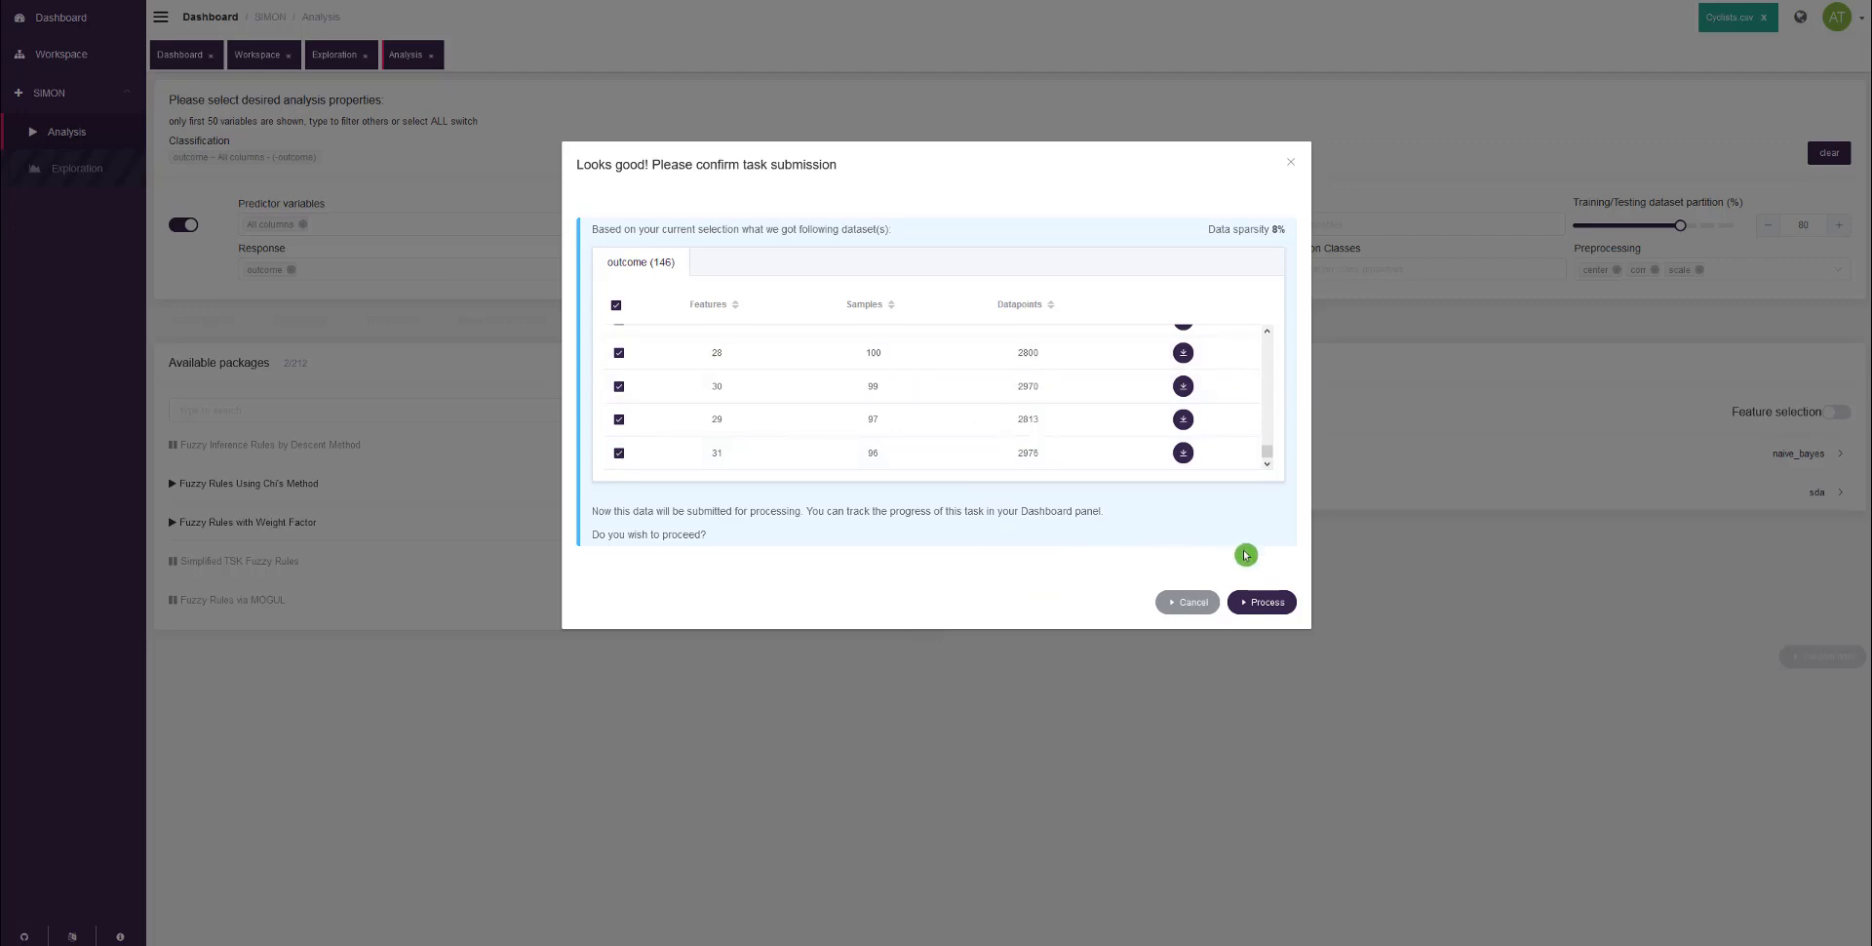
pyautogui.click(1279, 604)
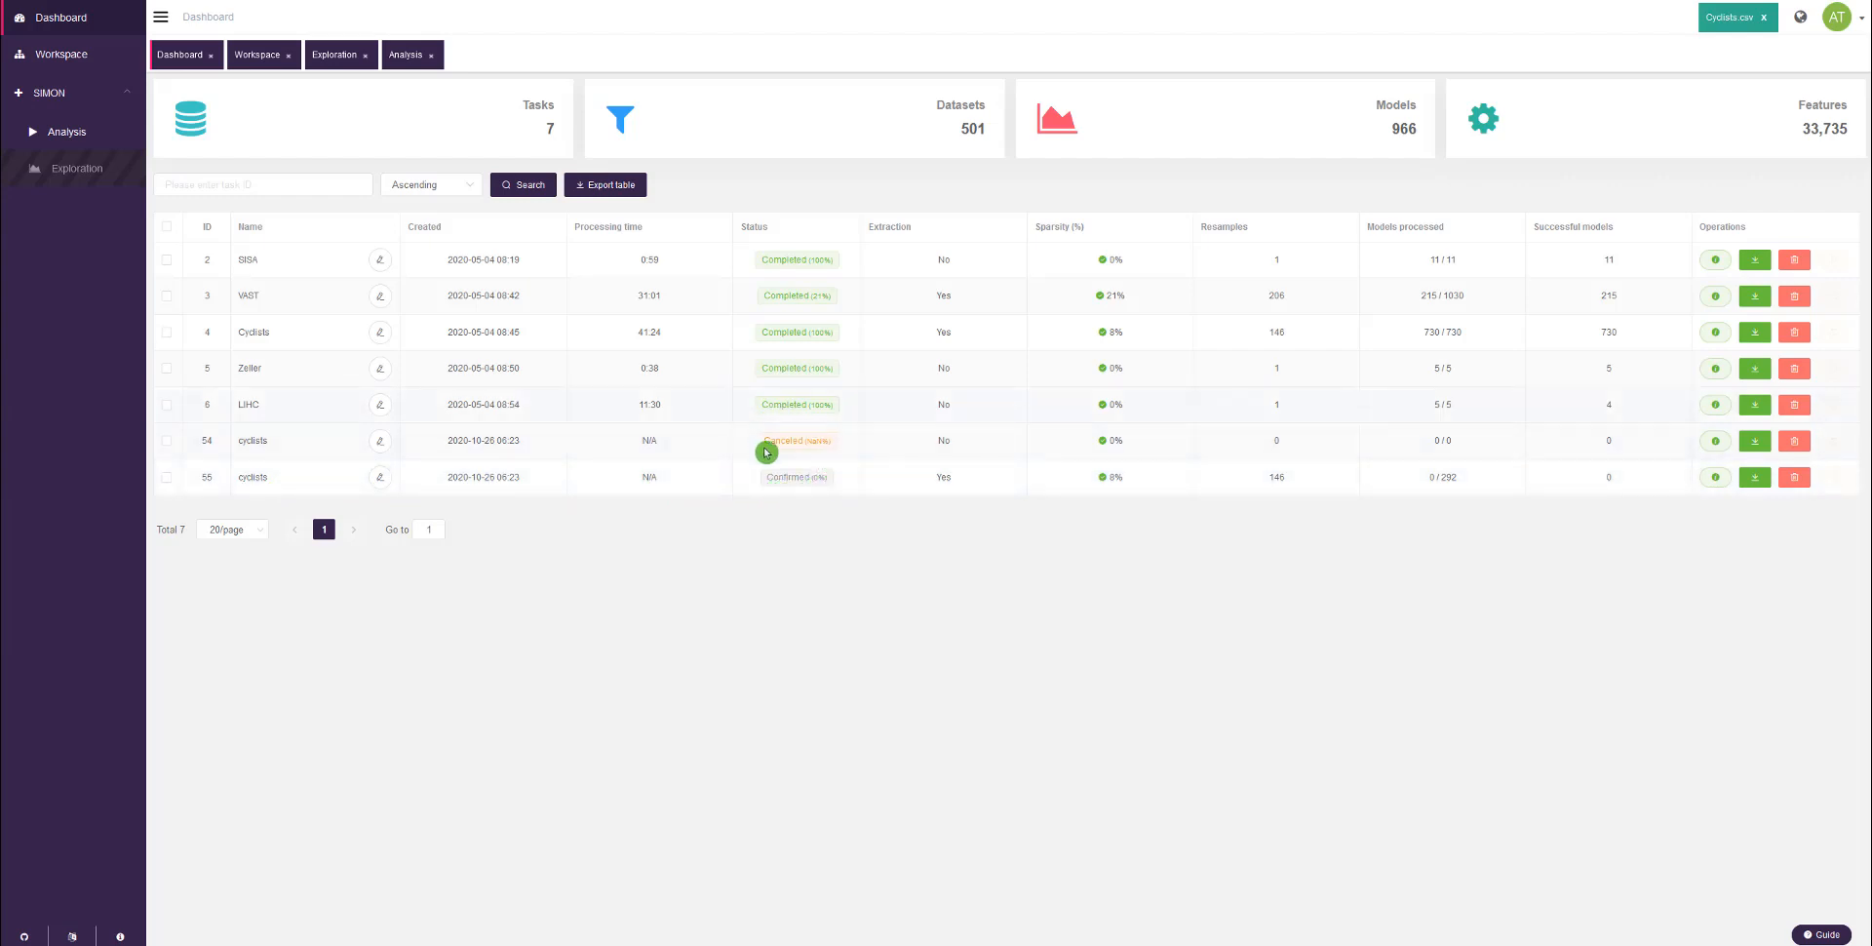
# Step: Permanently delete the canceled cyclists task with ID 54 from the task list
pyautogui.click(838, 453)
pyautogui.click(1799, 443)
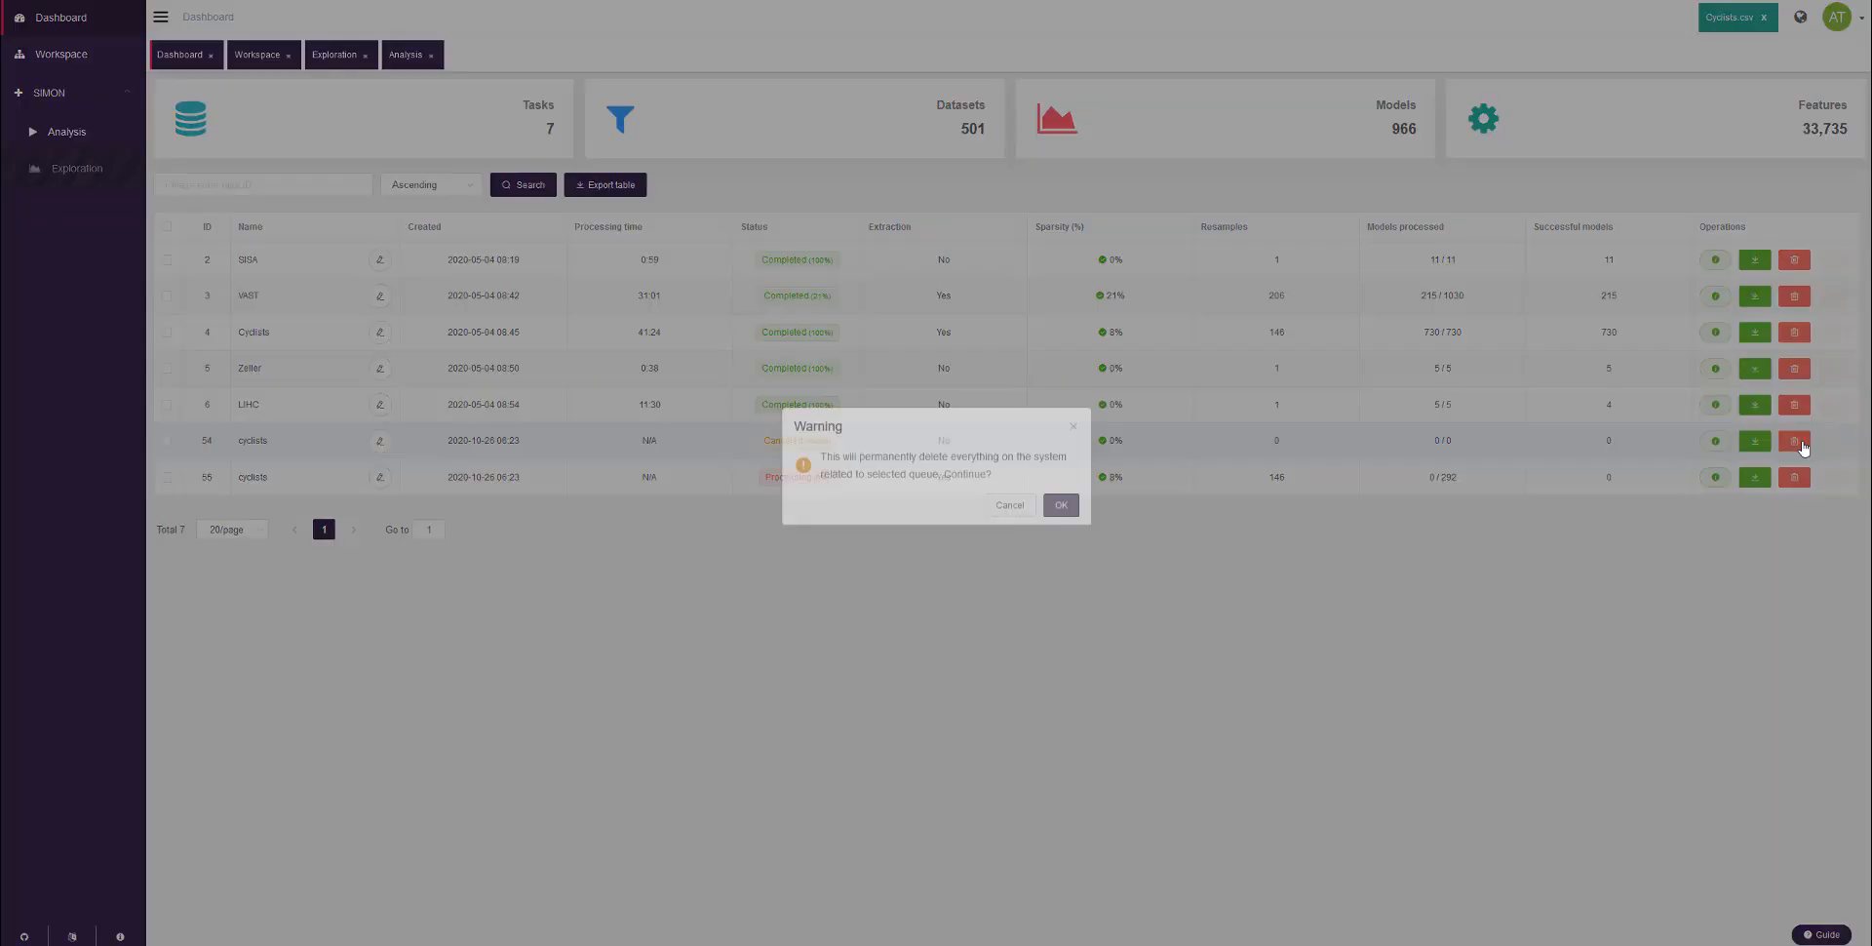
pyautogui.click(1061, 512)
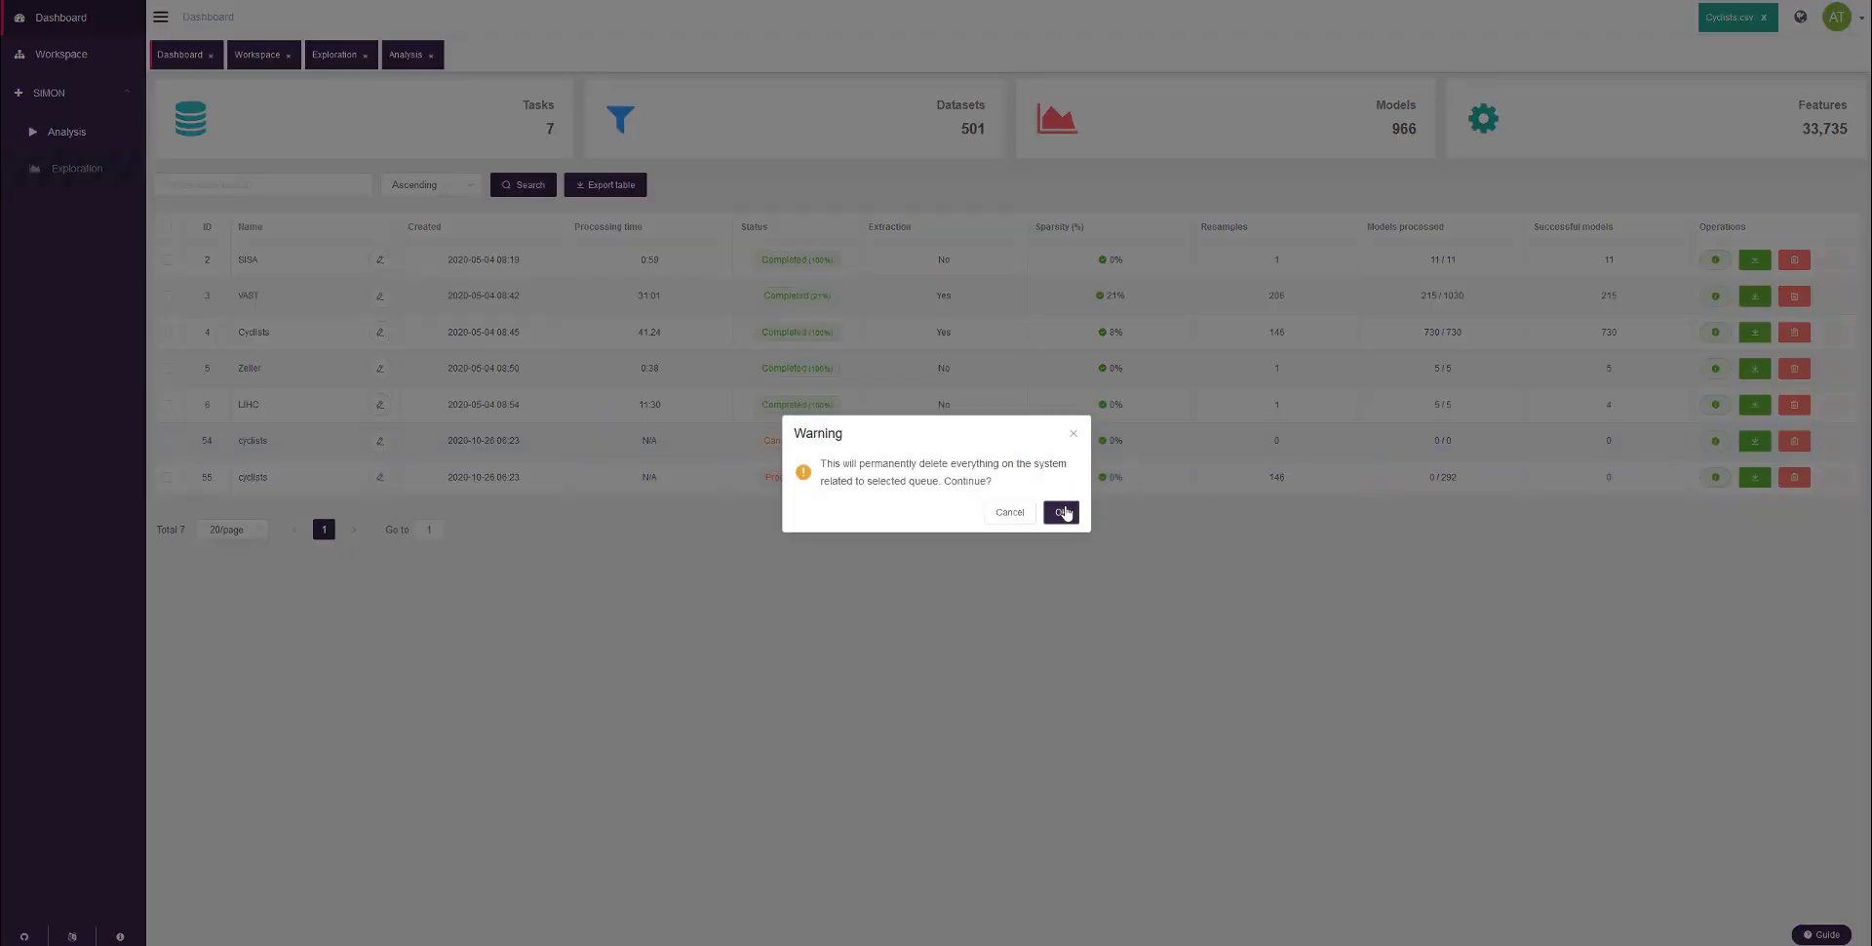
pyautogui.click(814, 468)
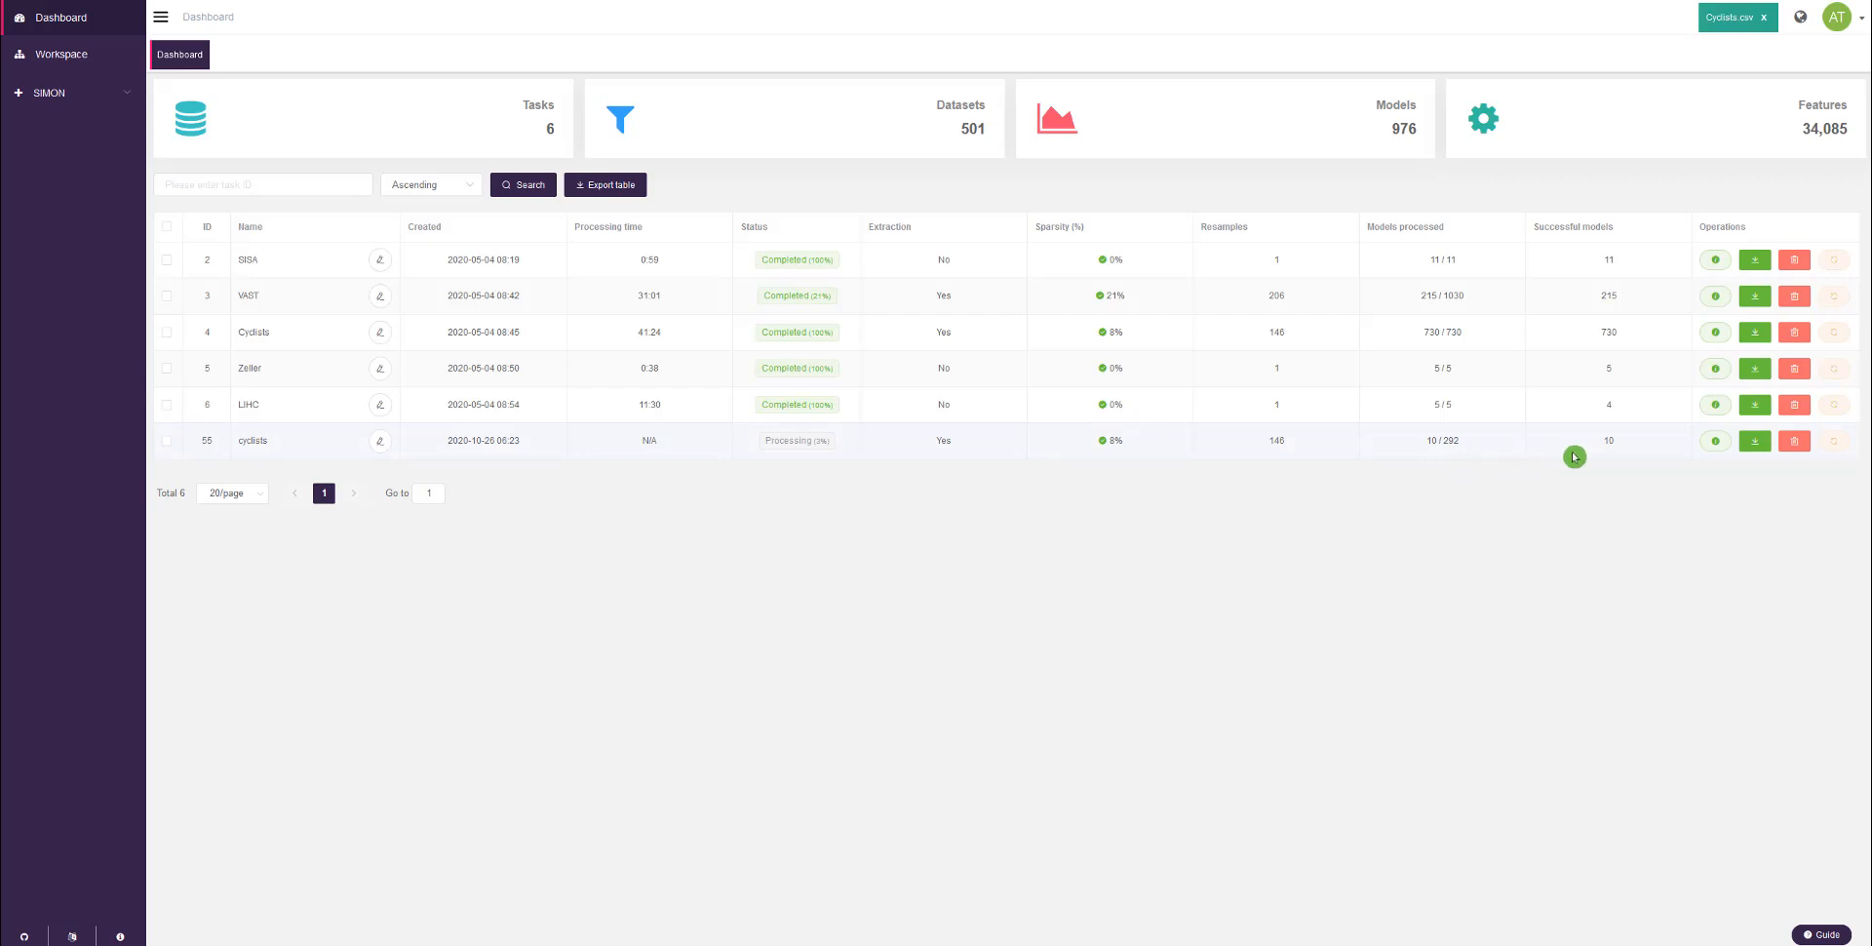
# Step: Open the processing statistics of cyclists task 55 and check the accuracy of the sda and naive_bayes models for resample 685
pyautogui.click(1715, 442)
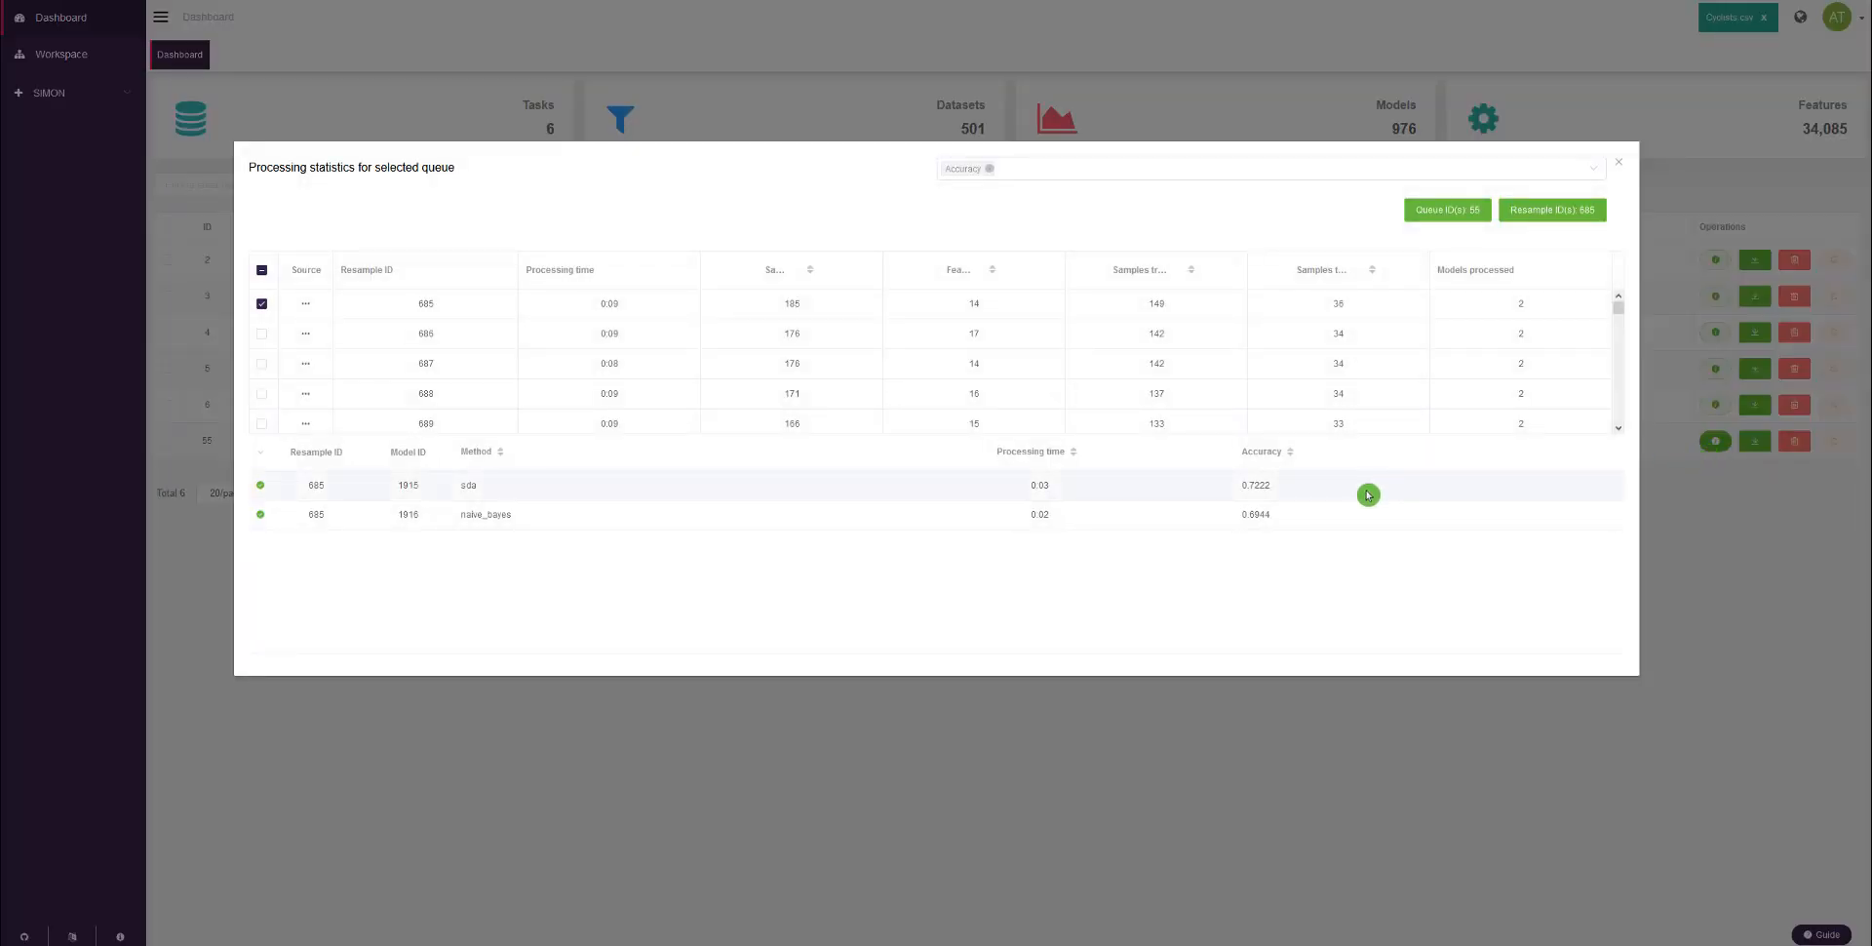
pyautogui.click(1286, 485)
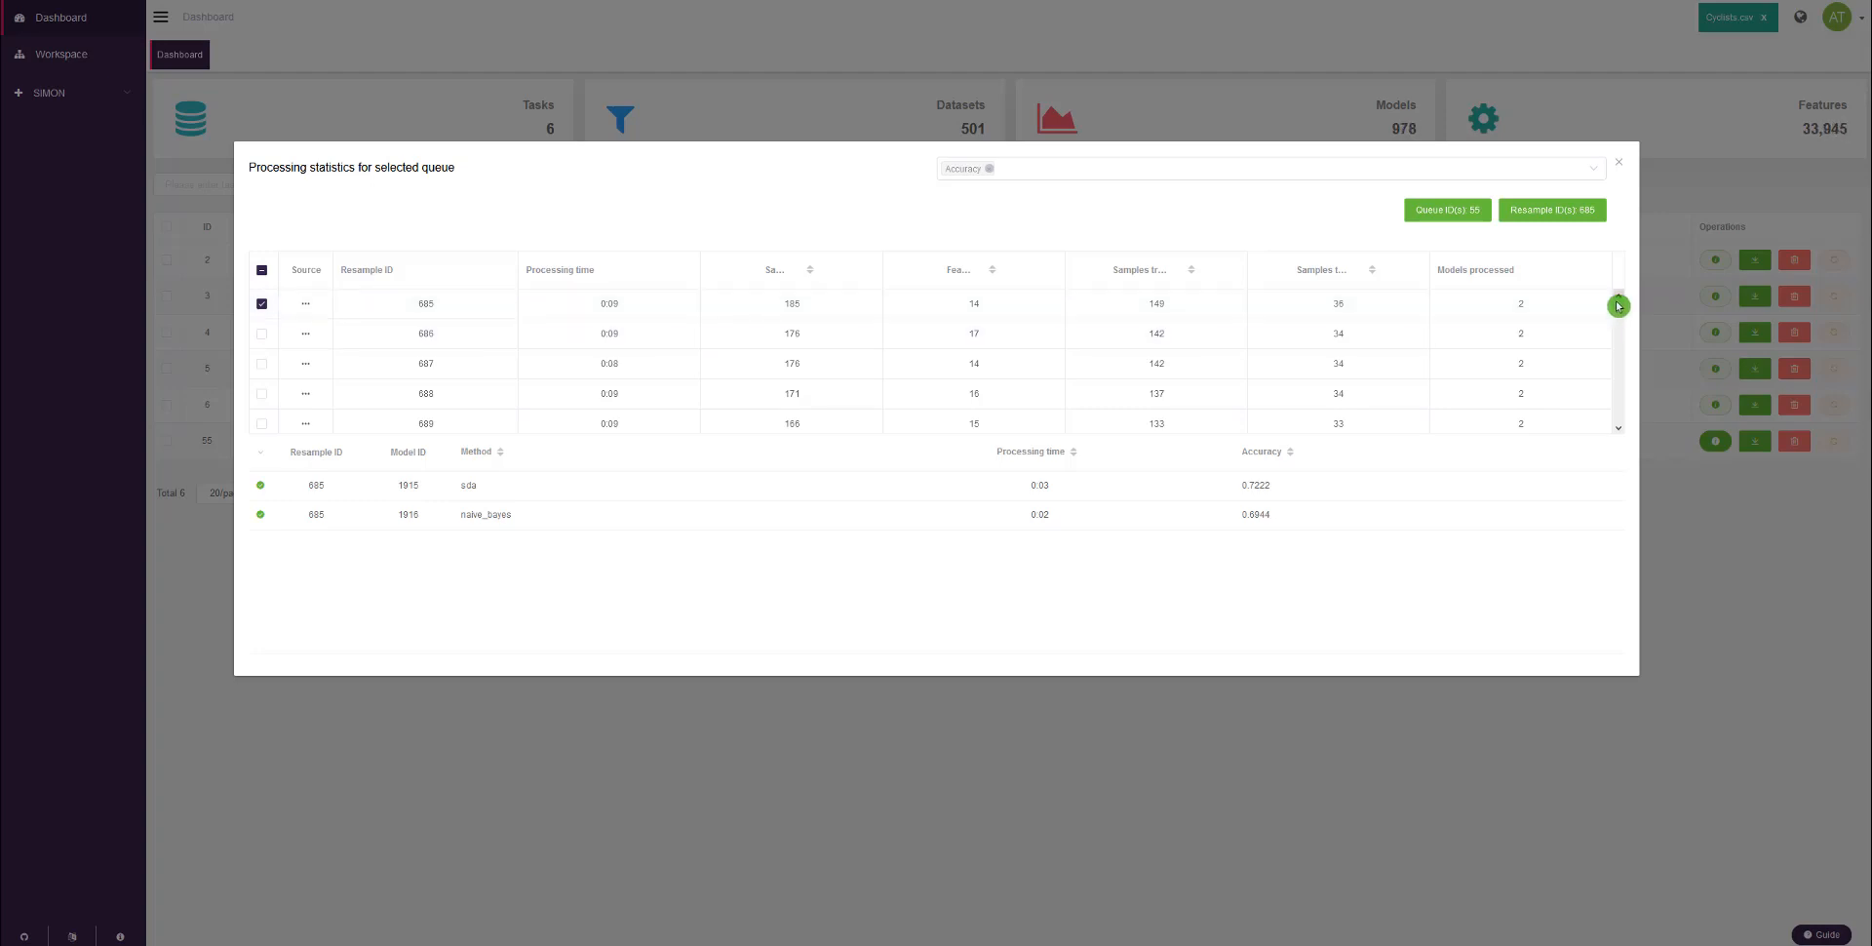
# Step: Check which resamples of cyclists task 55 have been processed so far, and close the processing statistics
pyautogui.moveTo(1617, 300); pyautogui.dragTo(1618, 314)
pyautogui.scroll(3, 1548, 345)
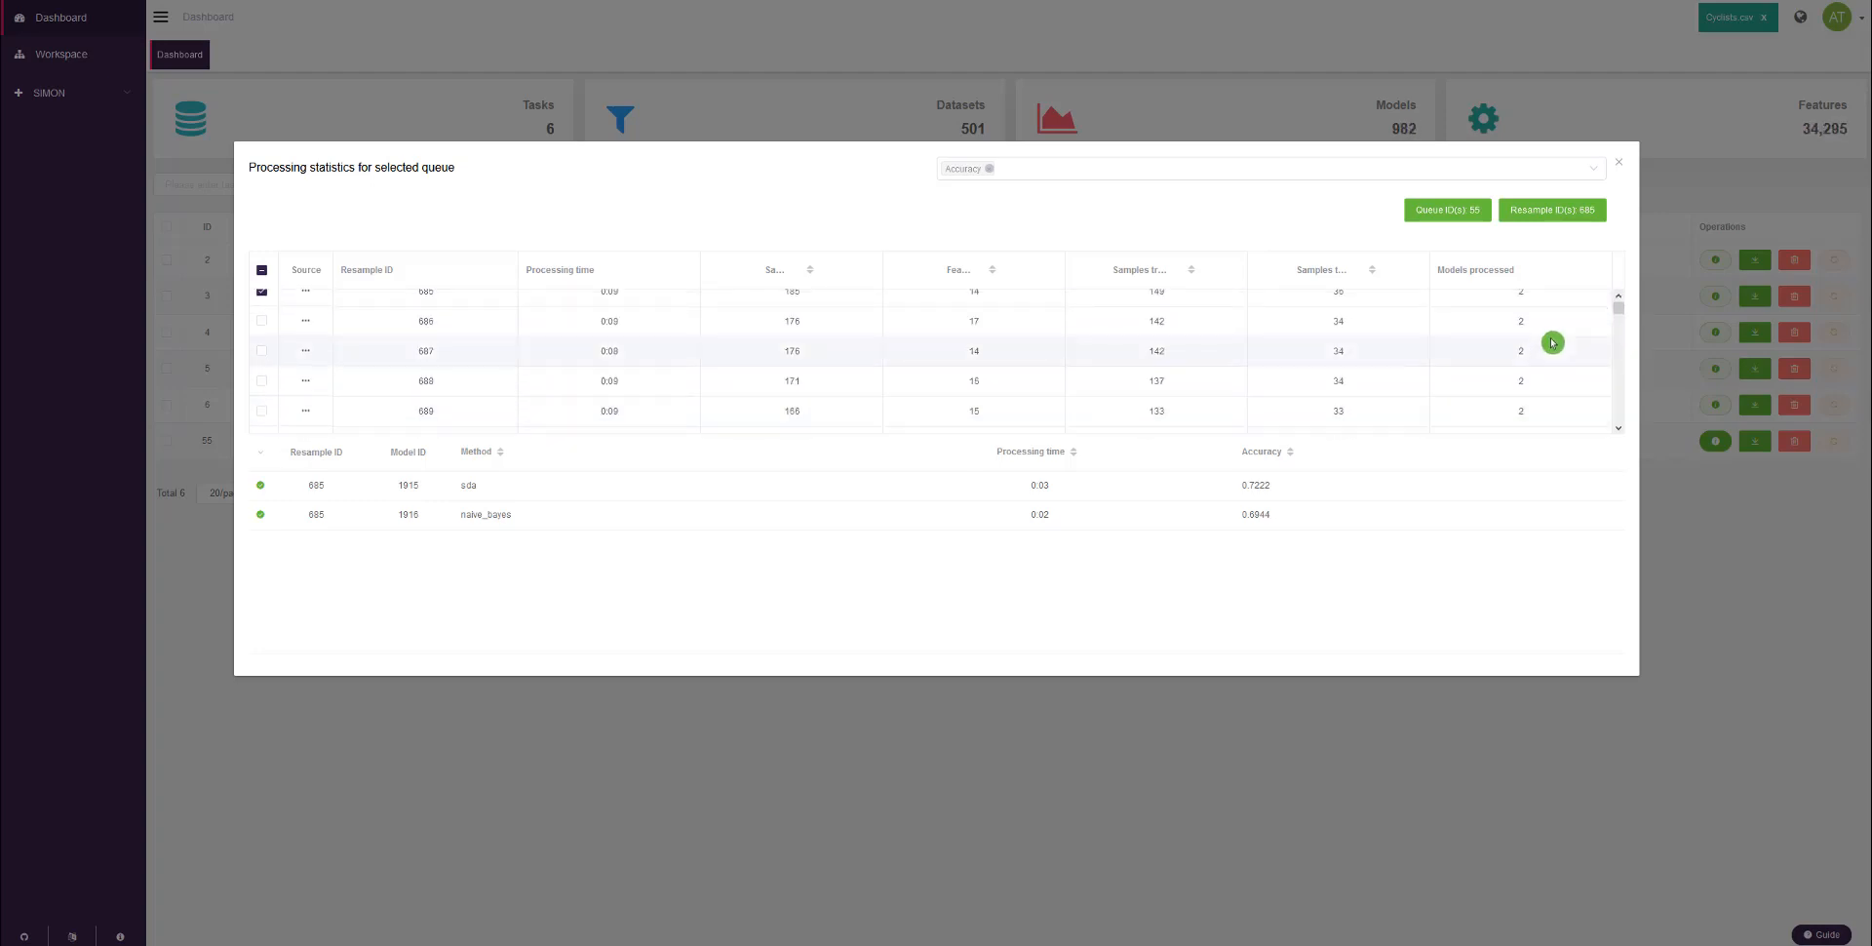
pyautogui.scroll(-3, 1553, 346)
pyautogui.scroll(-2, 1553, 351)
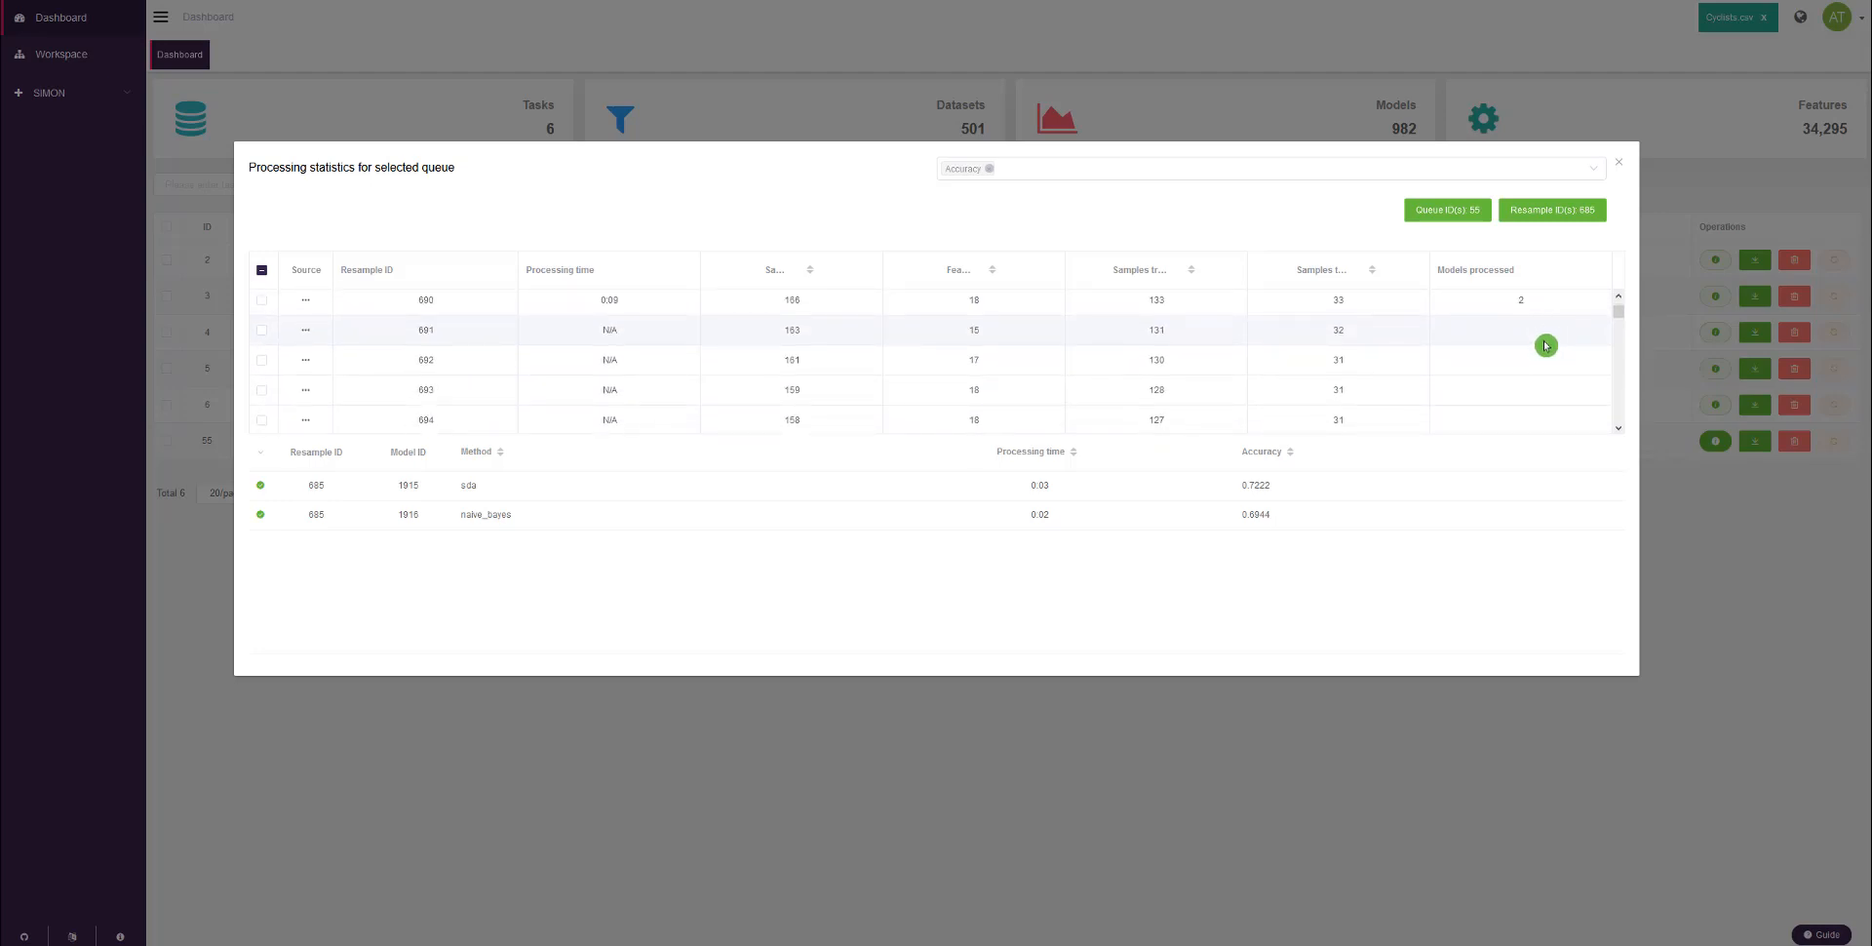
pyautogui.scroll(-7, 1545, 351)
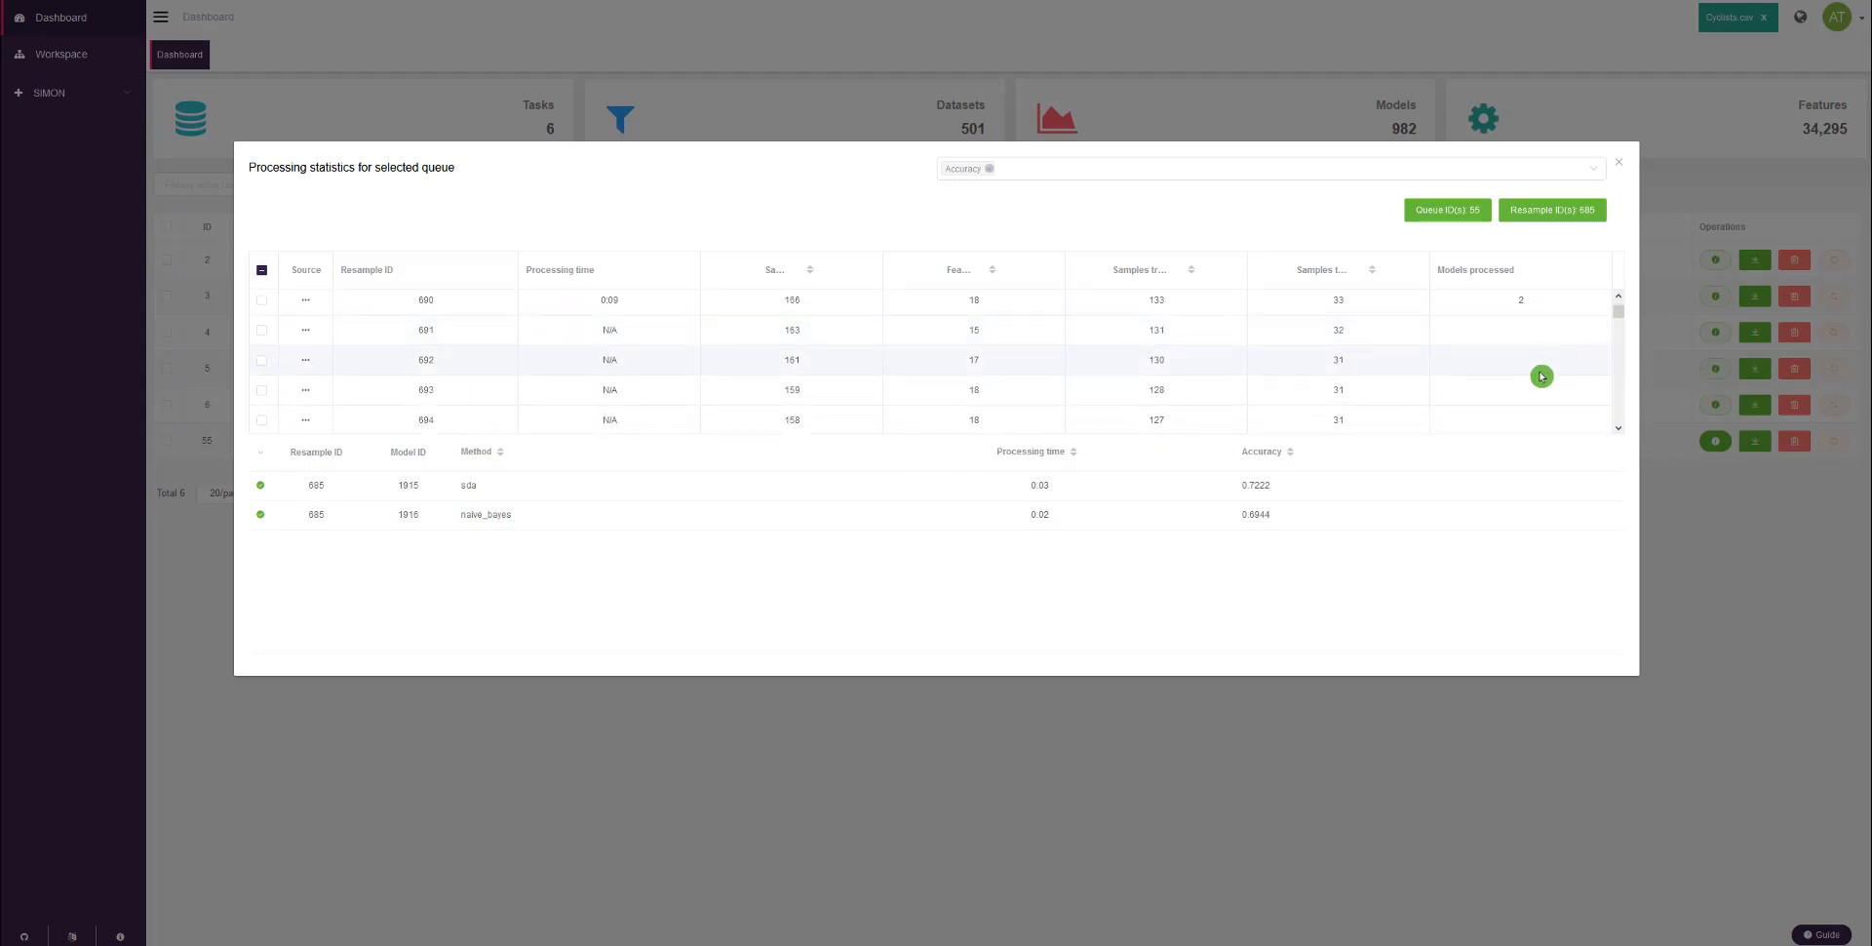
pyautogui.click(1619, 164)
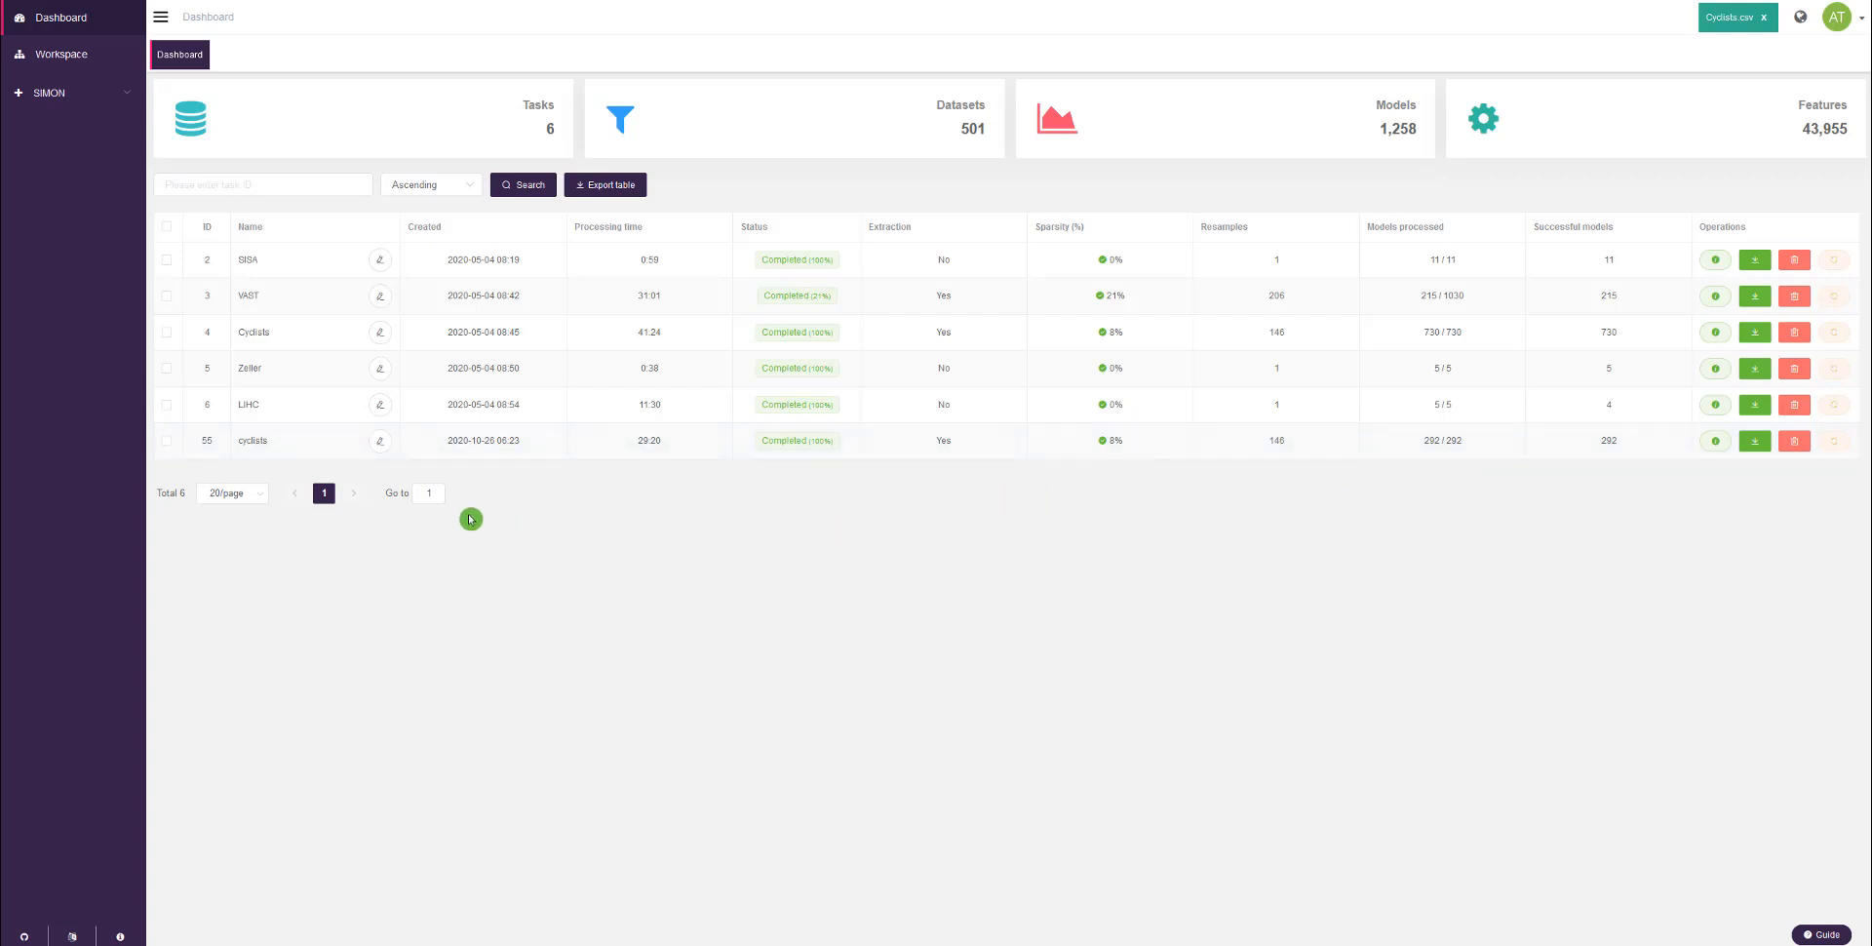
# Step: Select the completed cyclists task with ID 55 and open it in SIMON's Exploration section
pyautogui.click(167, 441)
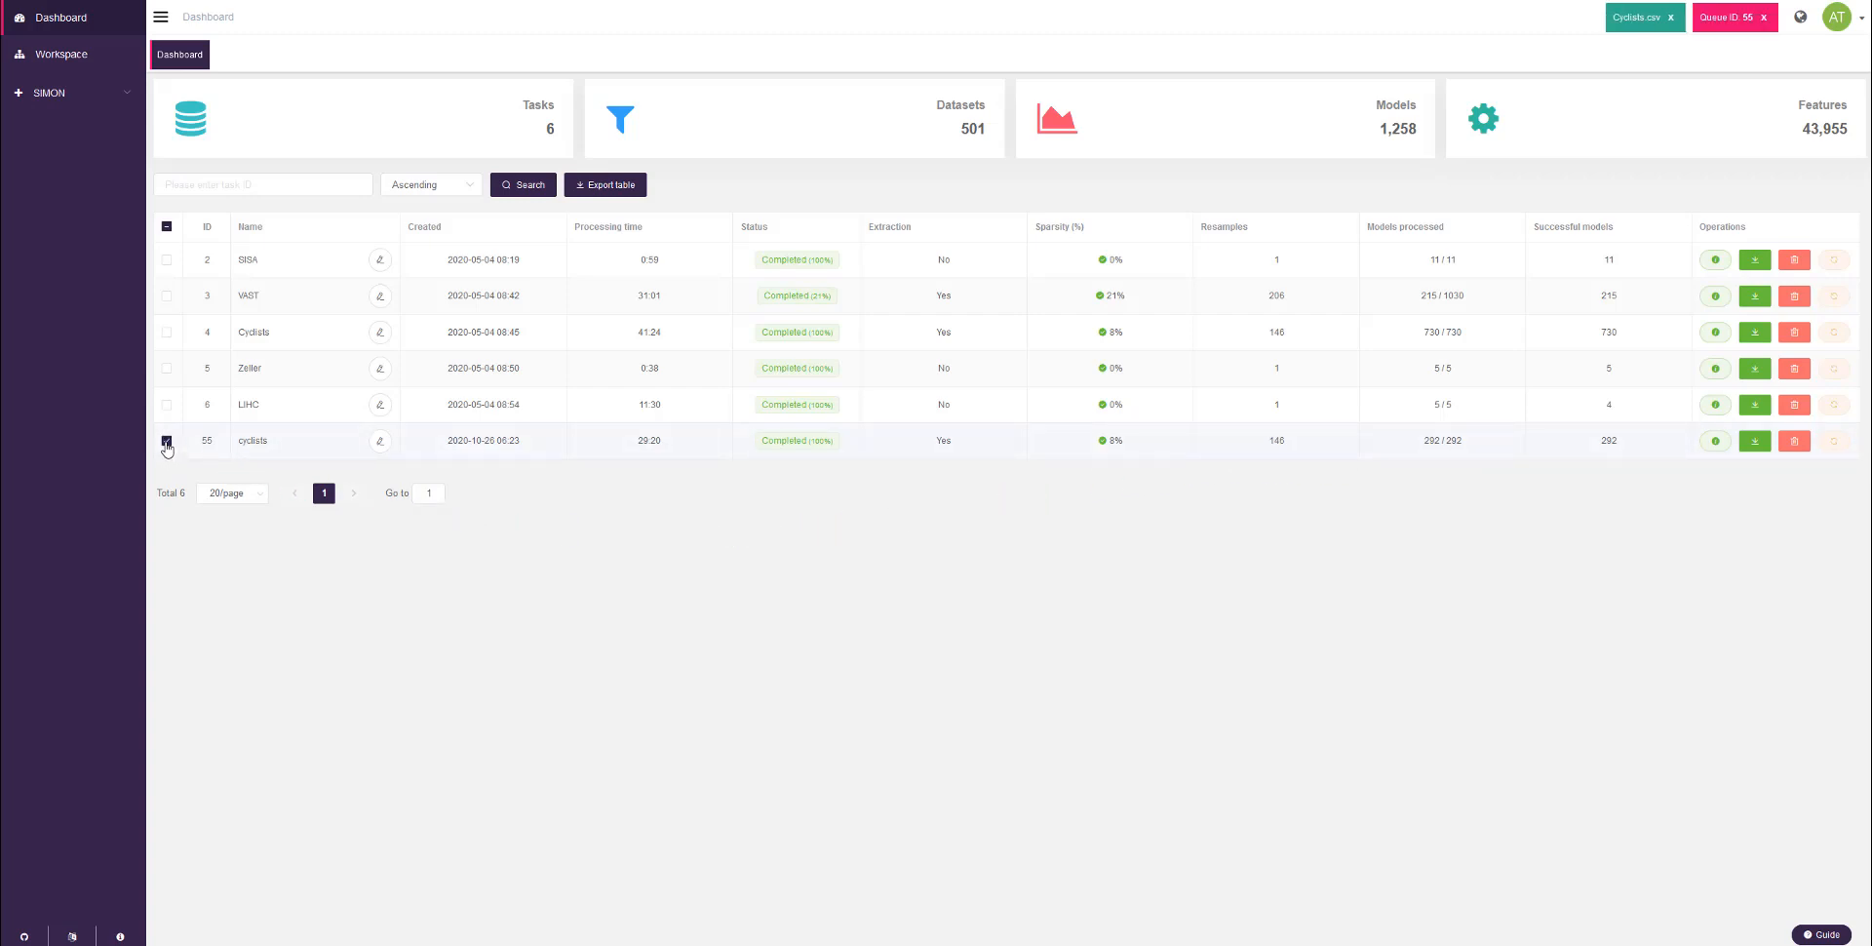
pyautogui.click(97, 95)
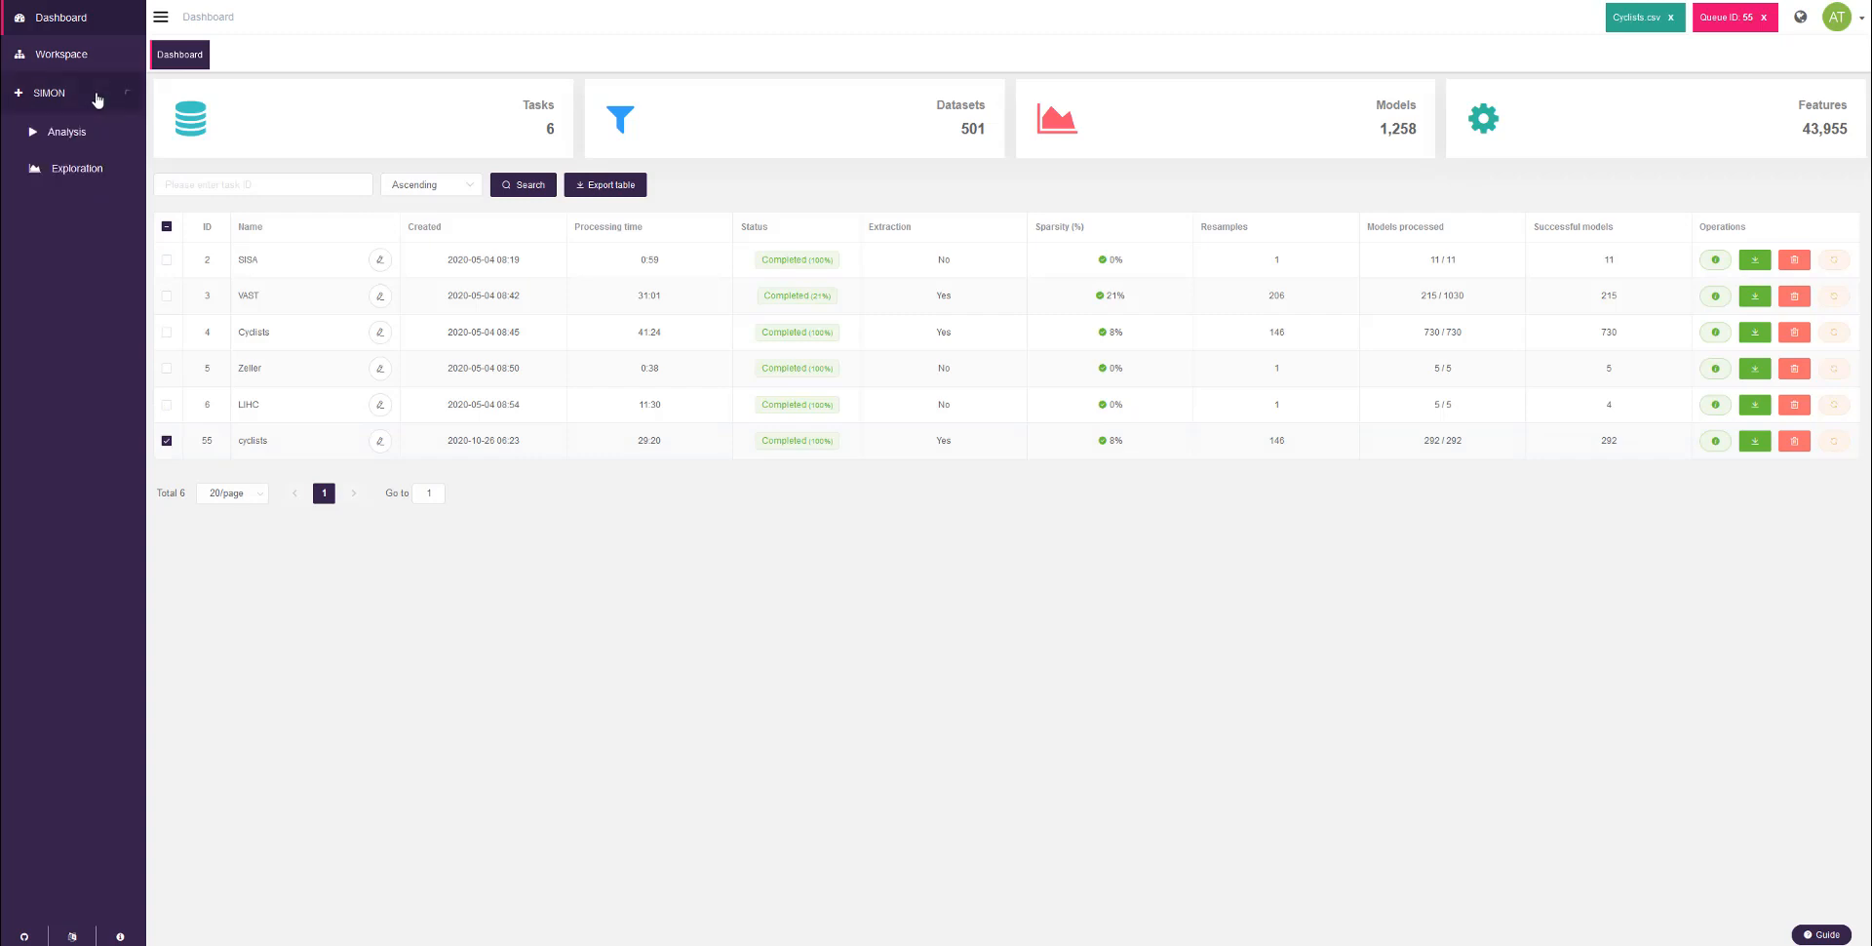
pyautogui.click(77, 169)
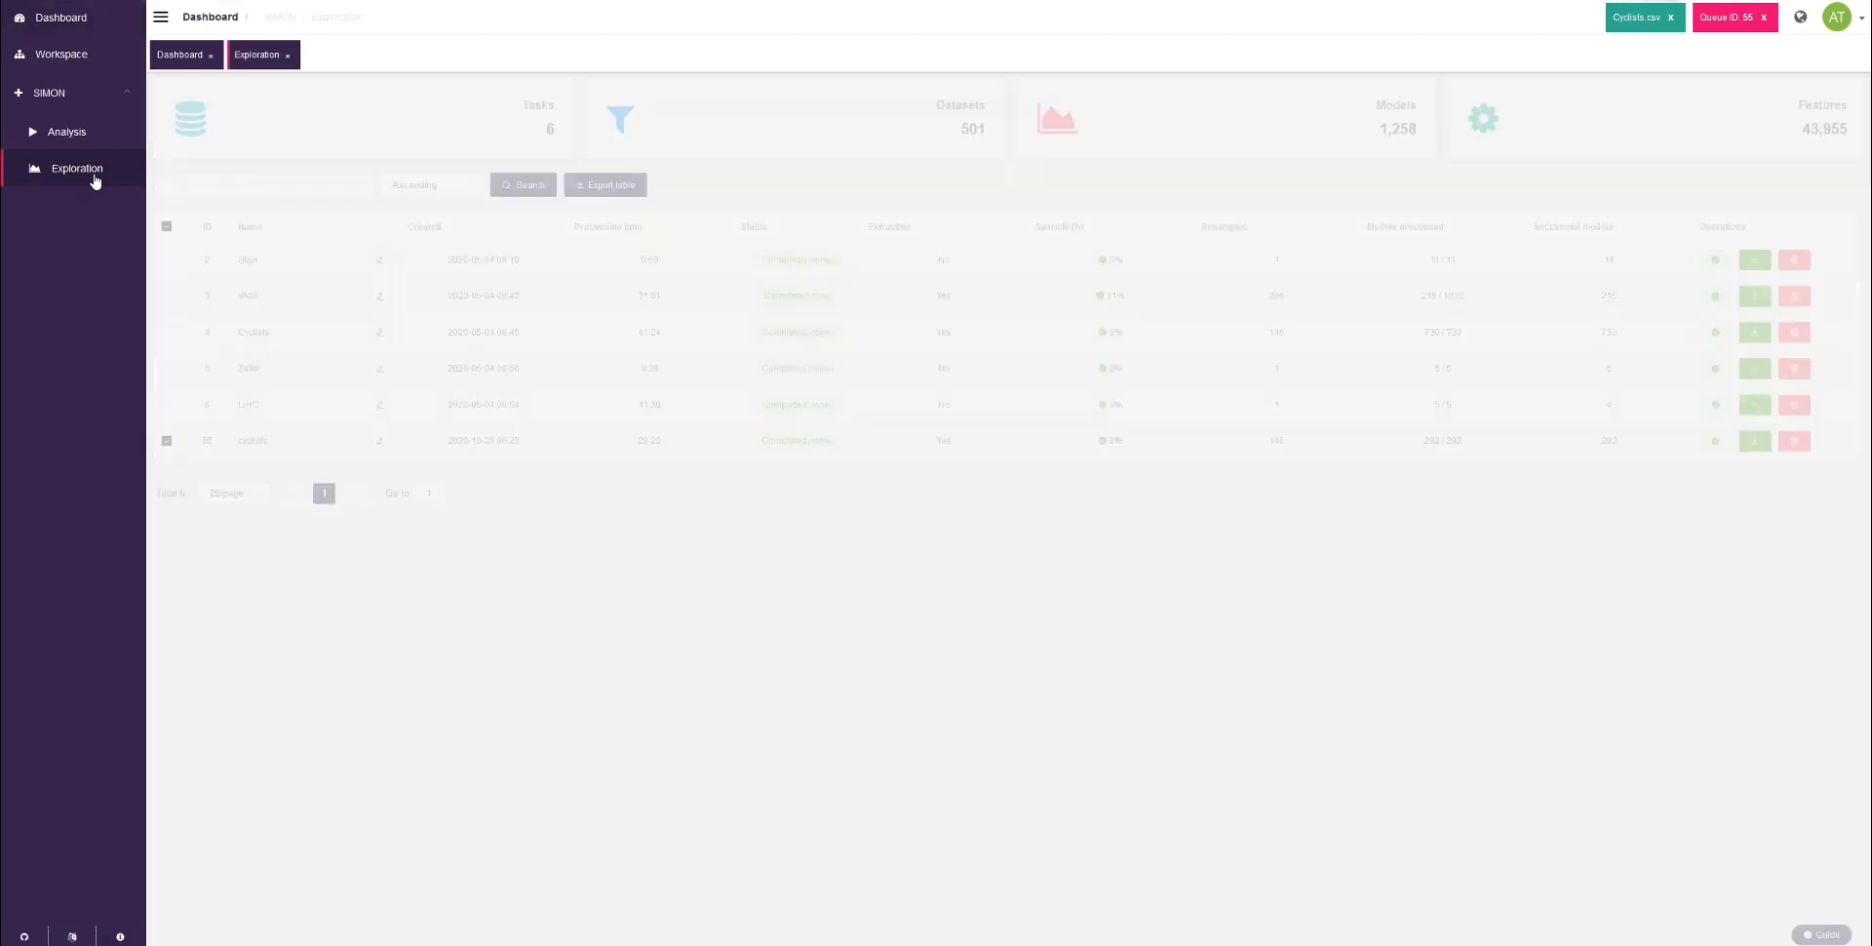